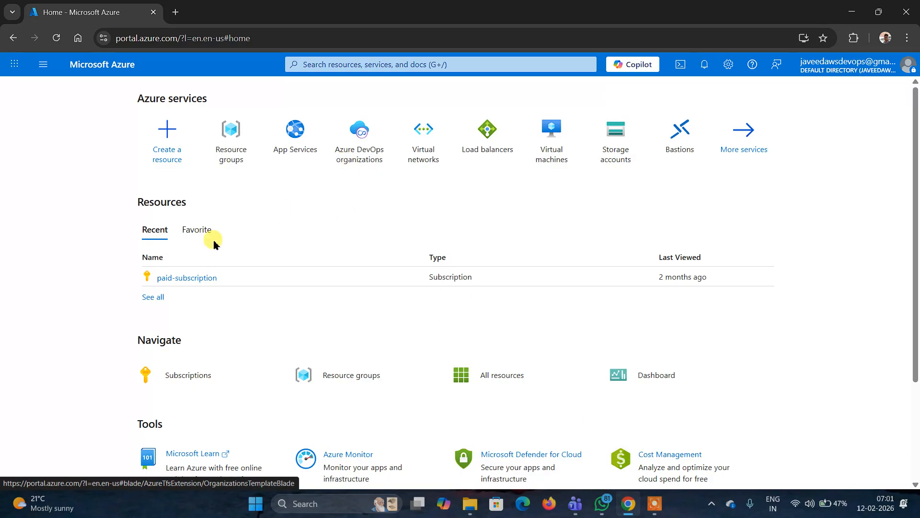
- Create a new resource group named statc-rg in the paid-subscription, Canada Central region
left_click(235, 133)
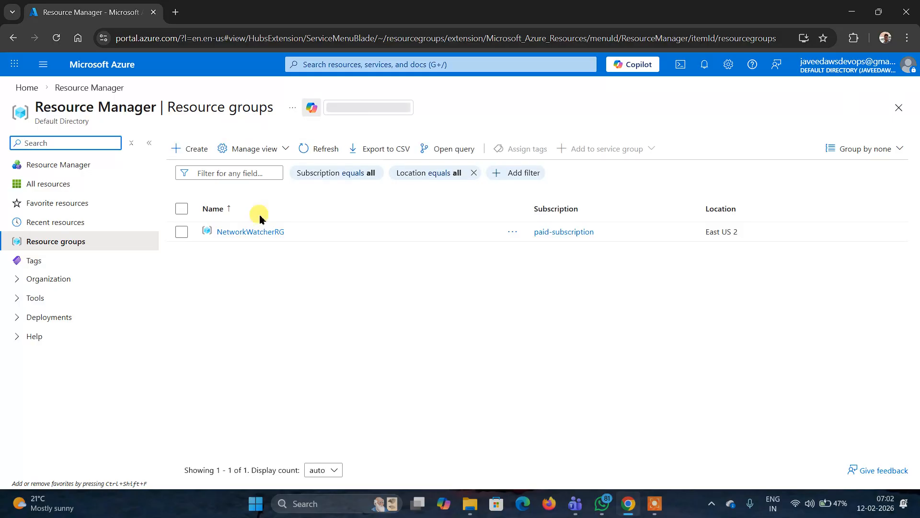
left_click(193, 151)
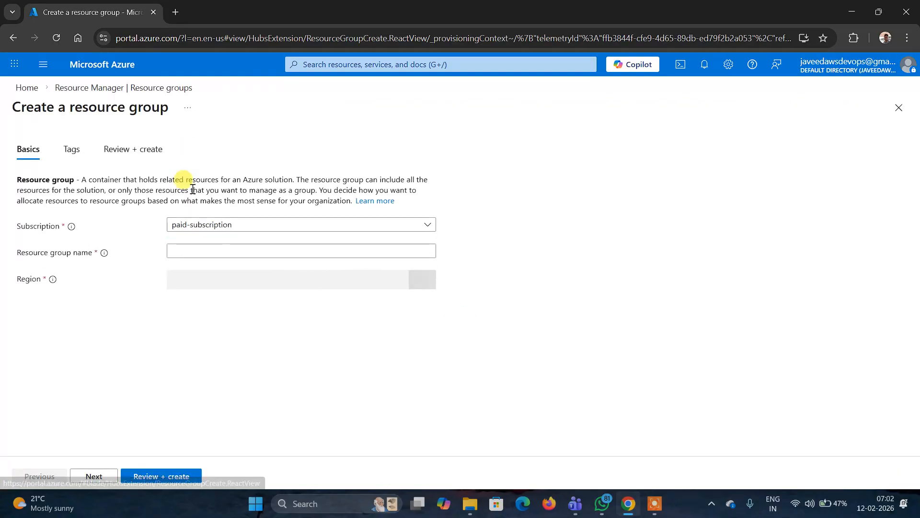
left_click(191, 250)
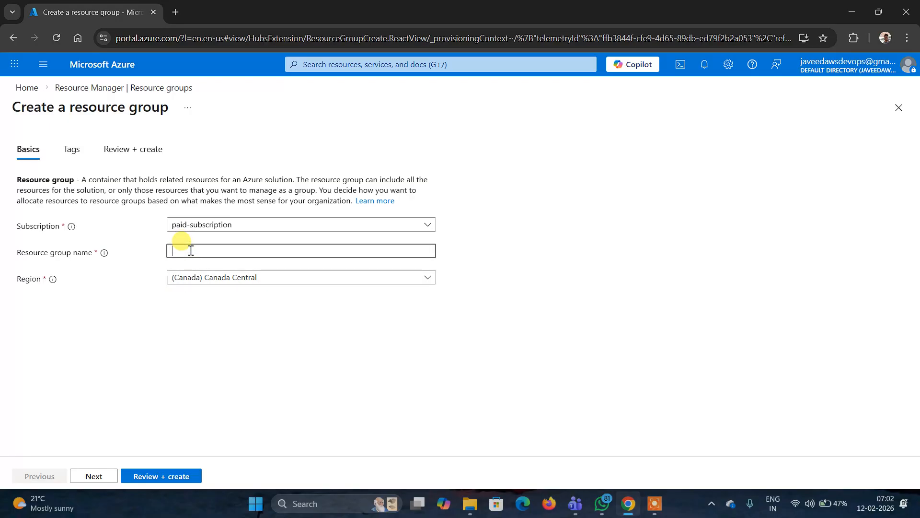
type("stat")
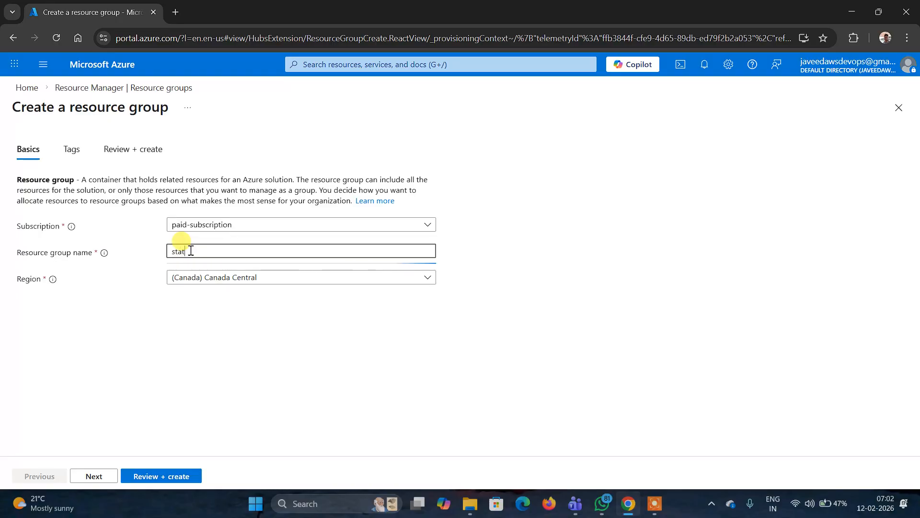
type("c-rg")
left_click(161, 476)
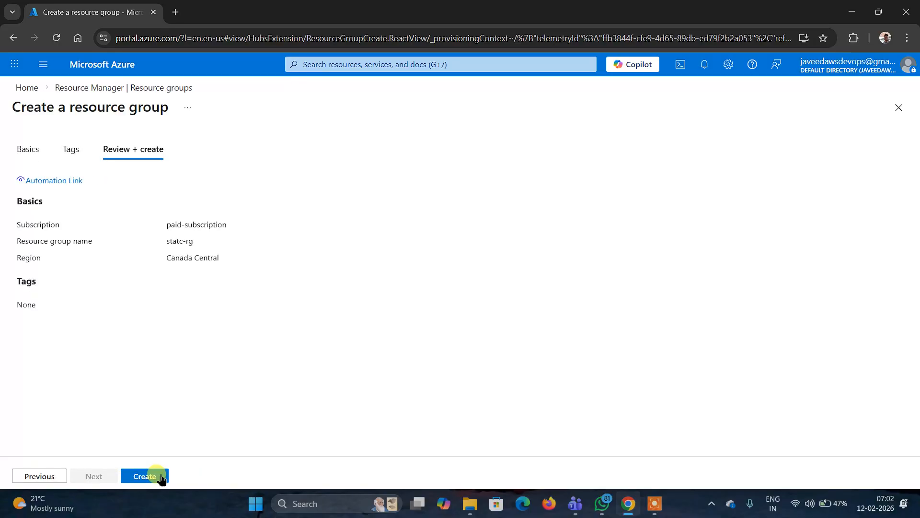
left_click(161, 477)
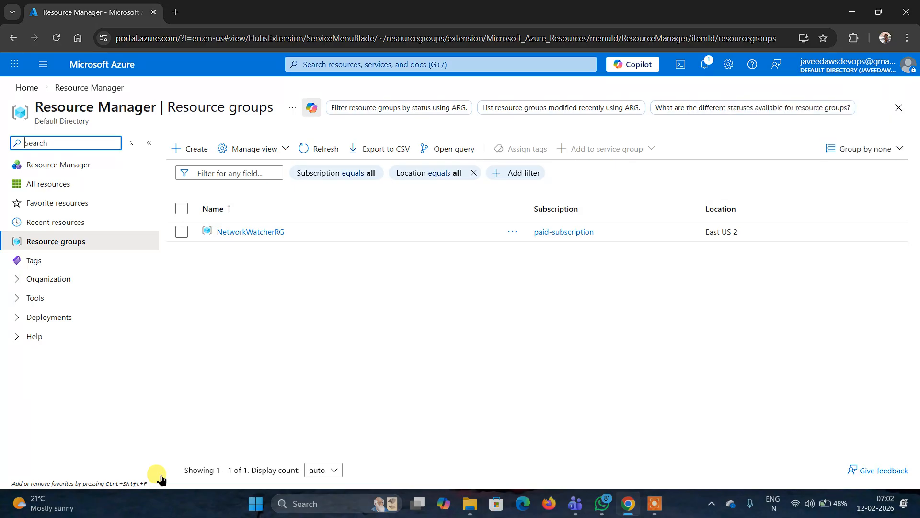
- Start creating a new storage account and assign it to the statc-rg resource group
left_click(27, 90)
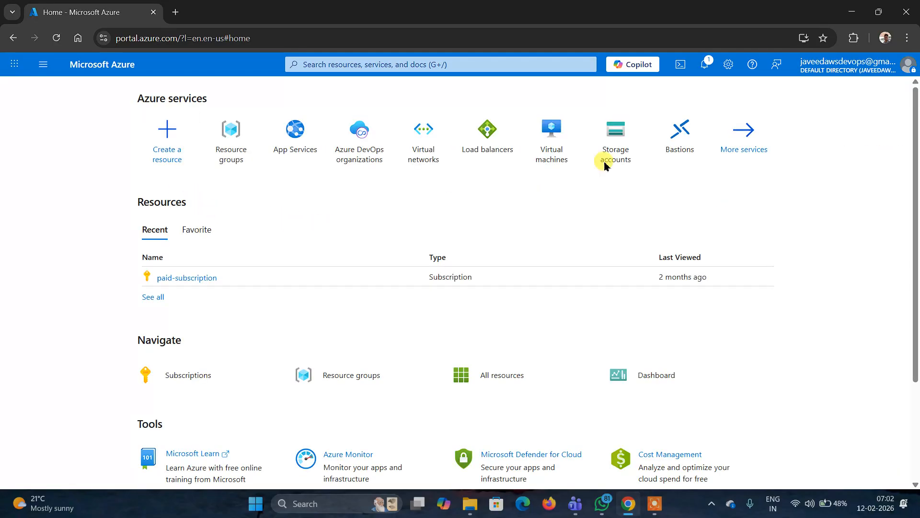
left_click(618, 130)
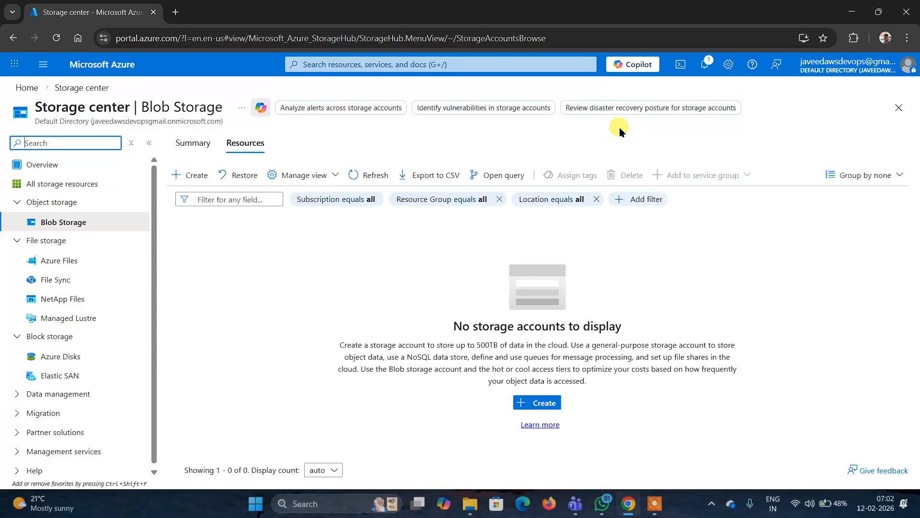
left_click(542, 407)
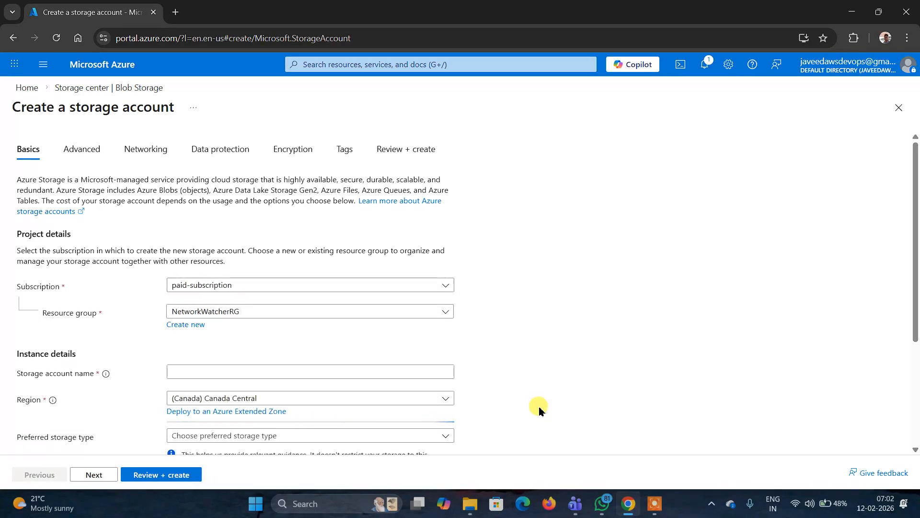
scroll(539, 407, "down", 2)
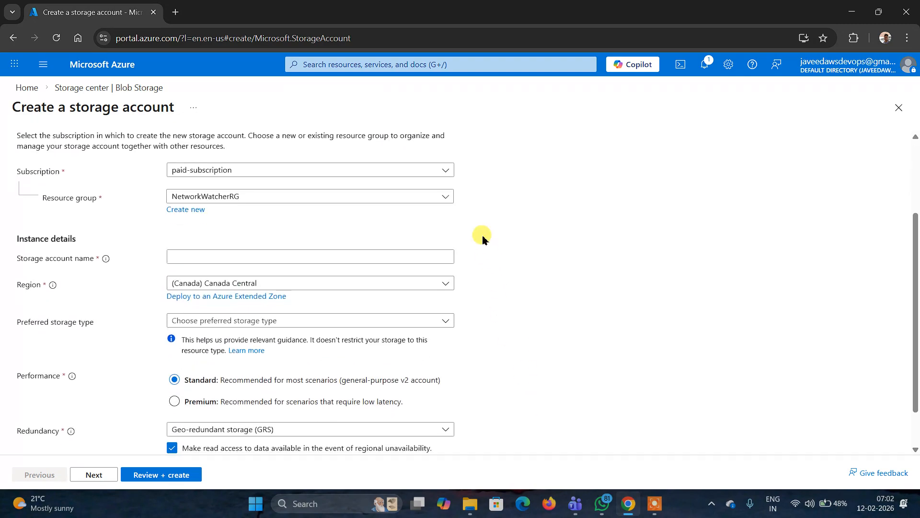
left_click(440, 196)
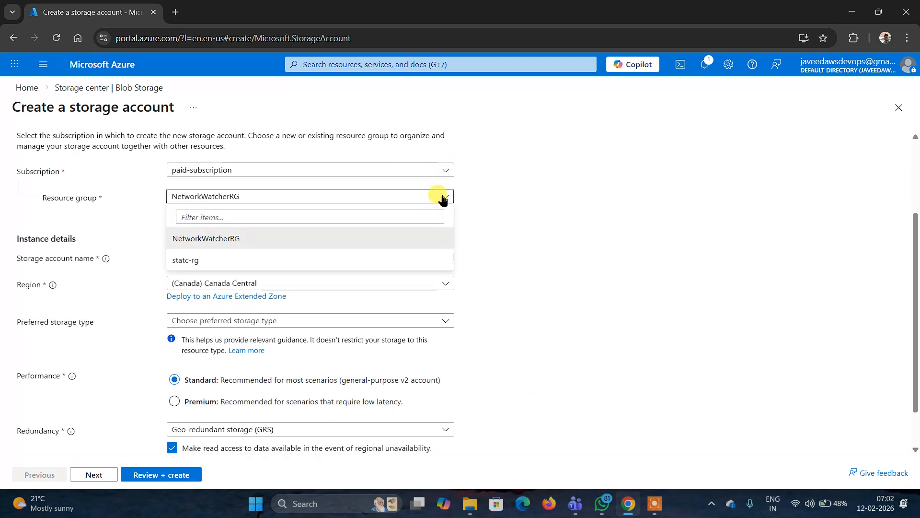
left_click(219, 261)
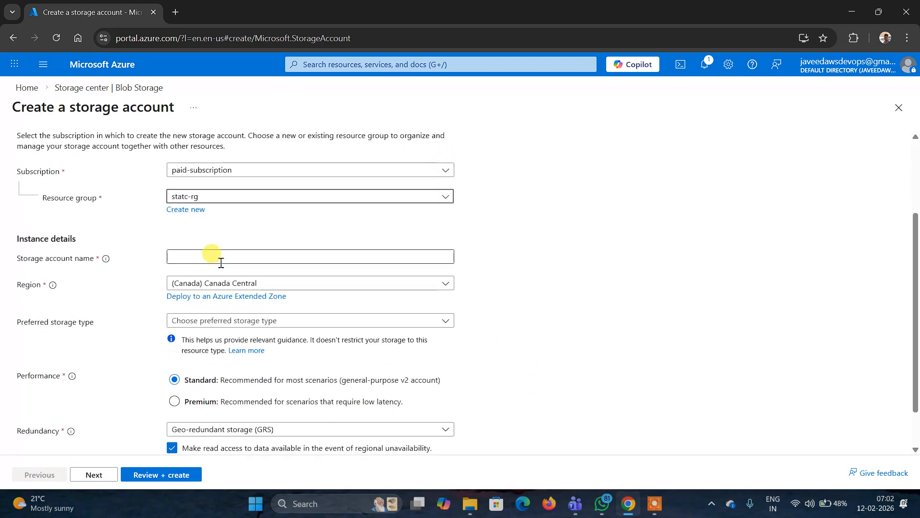
- Enter a unique lowercase storage account name ending in str
left_click(336, 258)
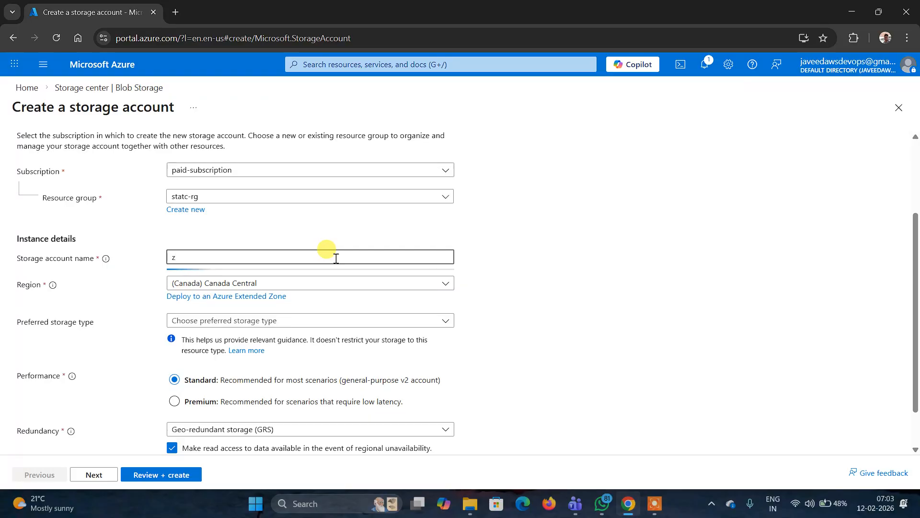
key("BackSpace")
type("ka")
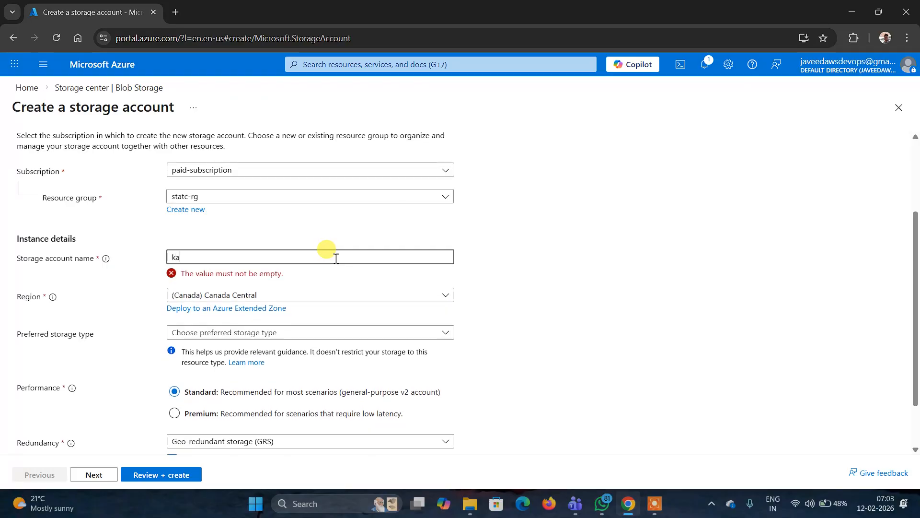
type("mru")
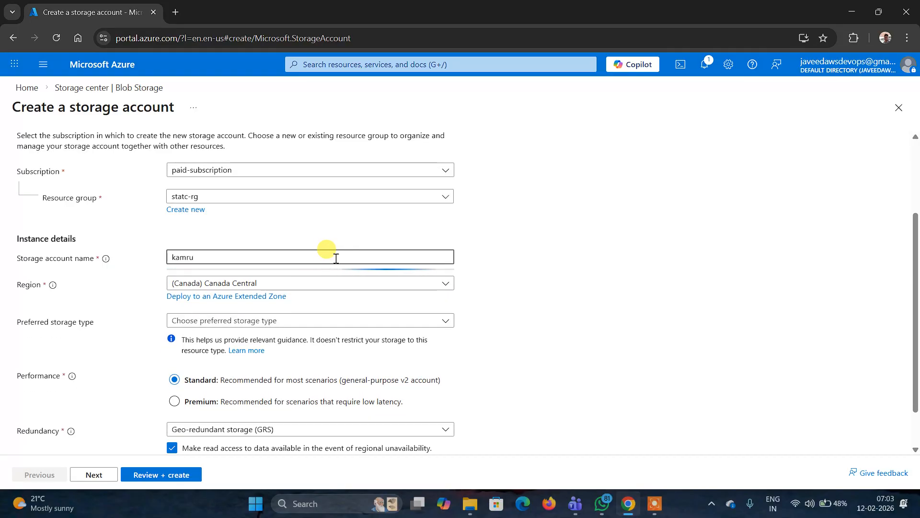
type("lonlone")
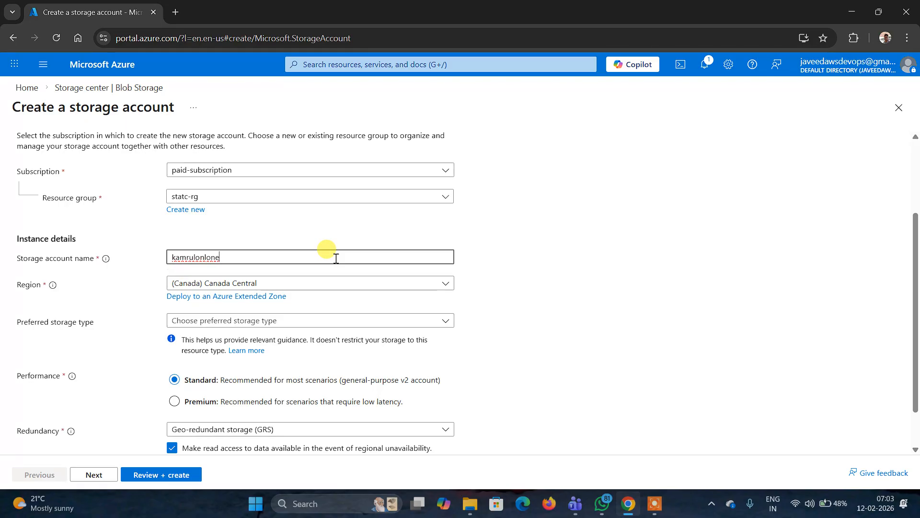
type("str")
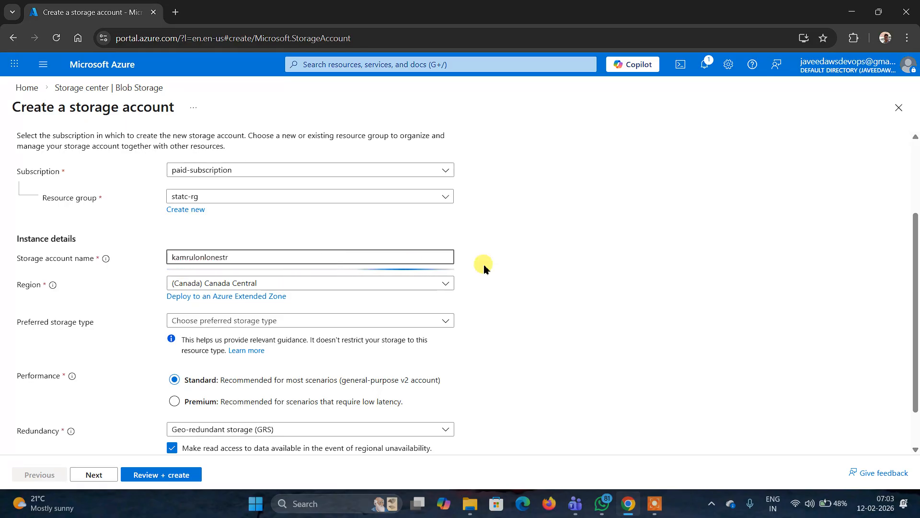
- Set the preferred storage type to Azure Blob Storage or Azure Data Lake Storage Gen 2 and primary workload to Big Data Analytics
scroll(557, 258, "down", 1)
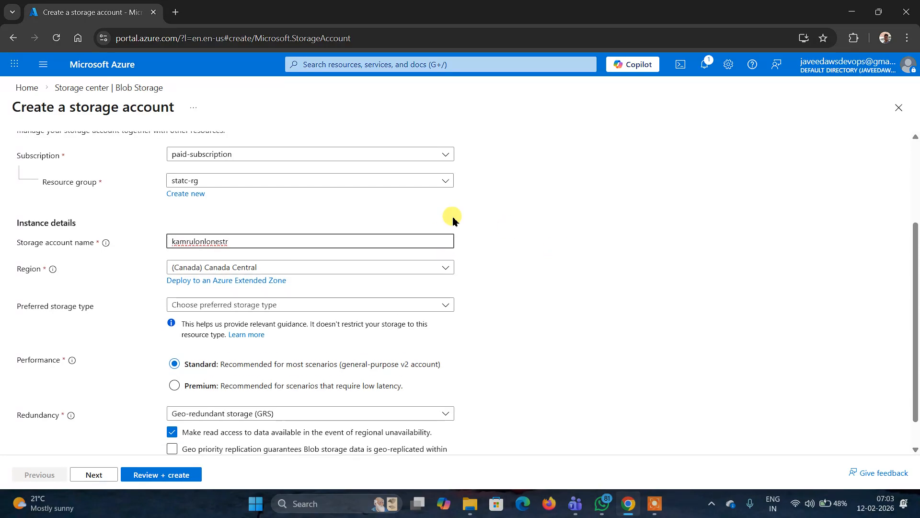
scroll(498, 277, "down", 2)
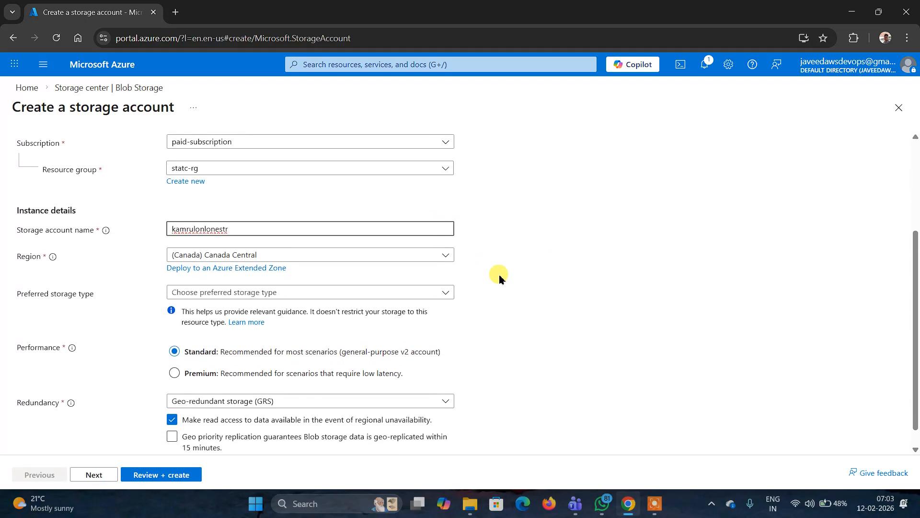
left_click(441, 281)
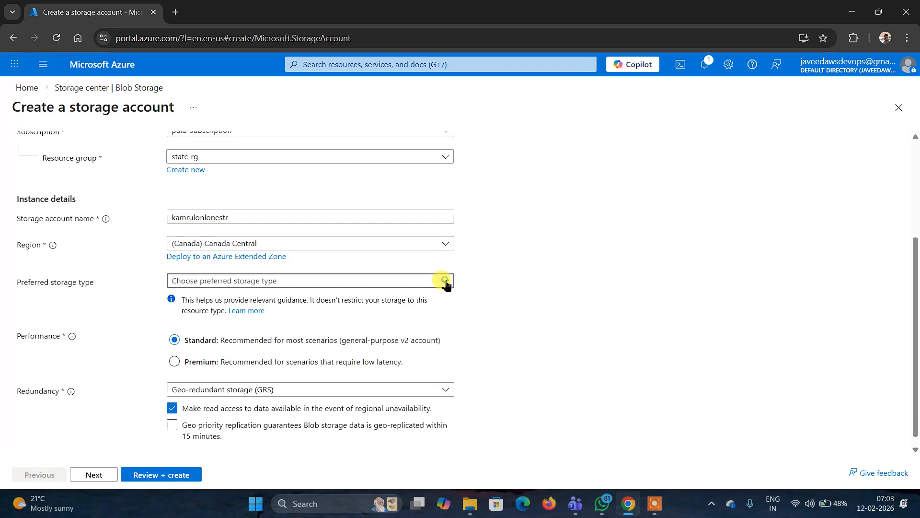
left_click(322, 302)
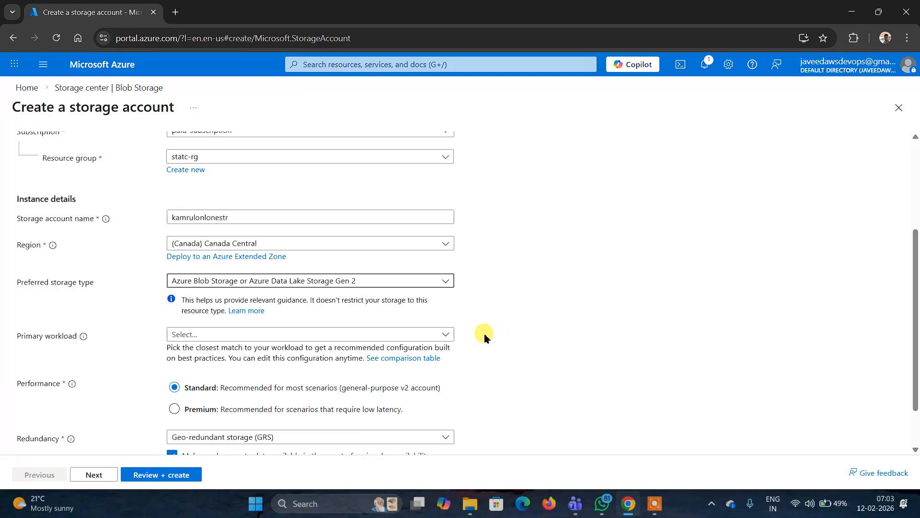
left_click(445, 335)
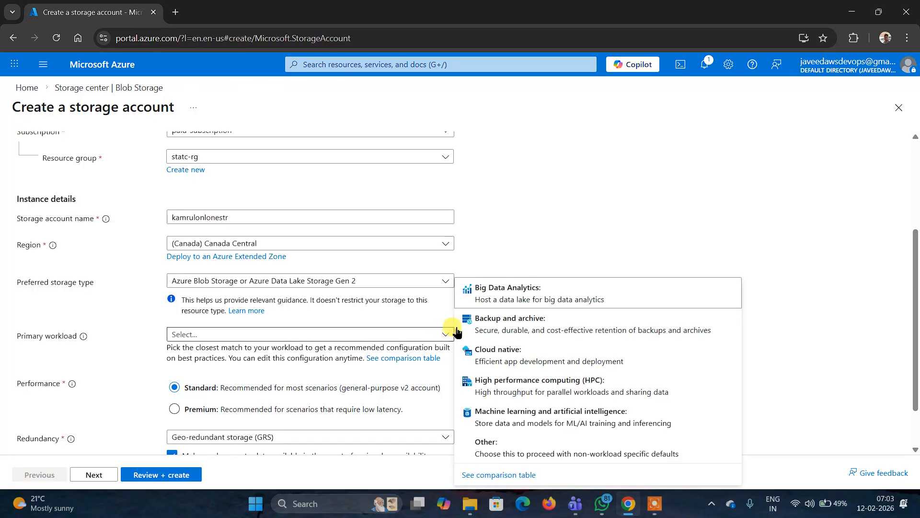
left_click(503, 297)
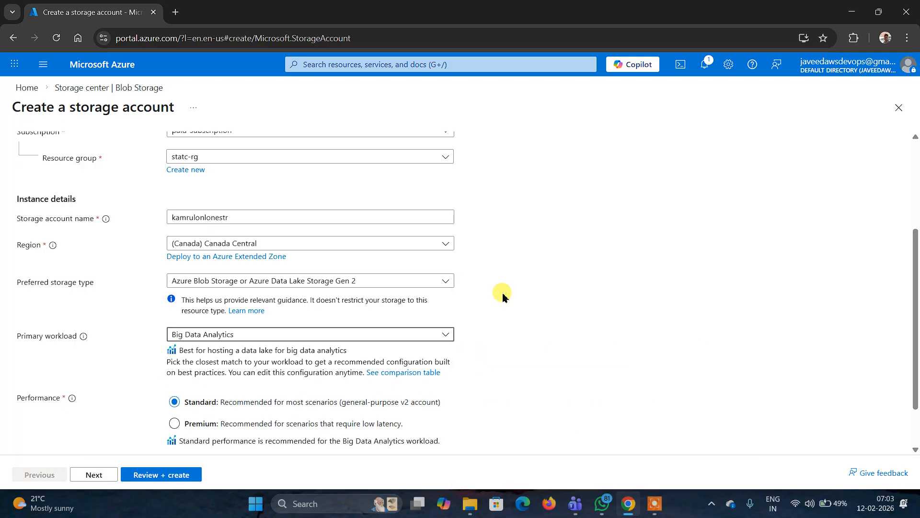
- Set the storage account's redundancy to Locally-redundant storage (LRS)
scroll(503, 297, "down", 1)
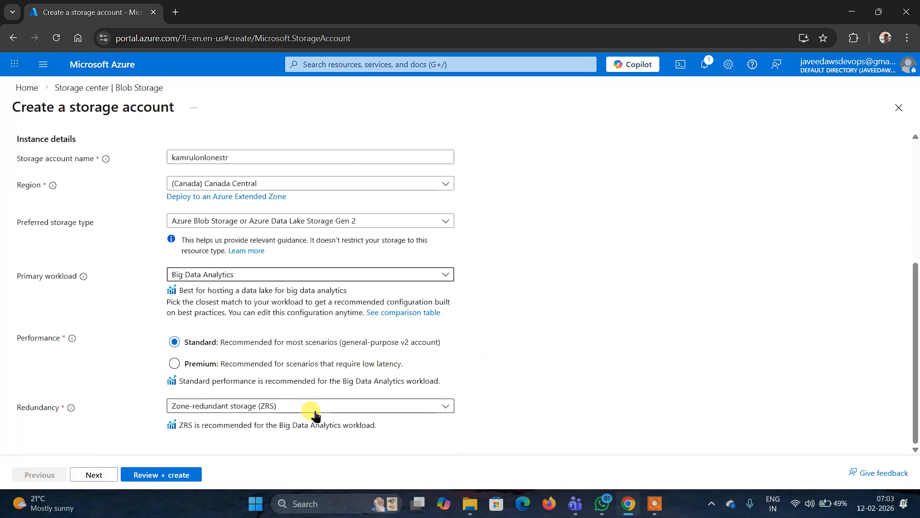
left_click(359, 405)
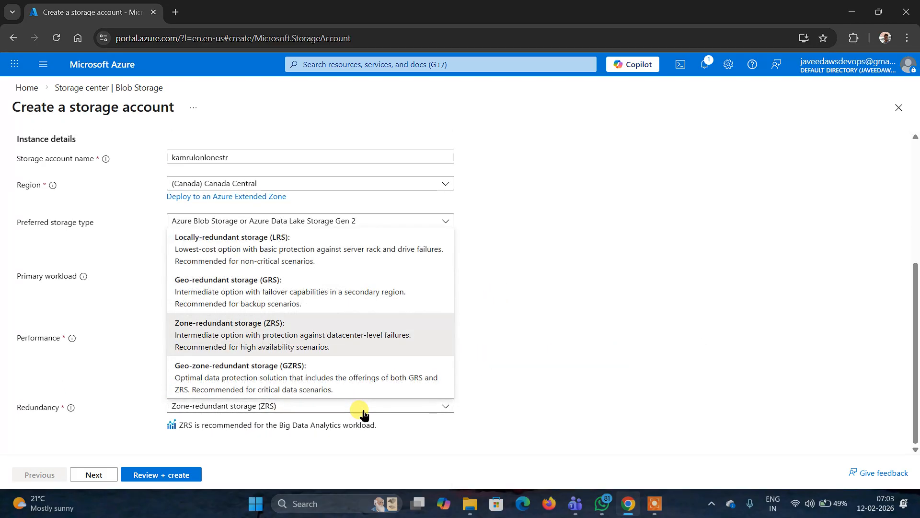
left_click(314, 262)
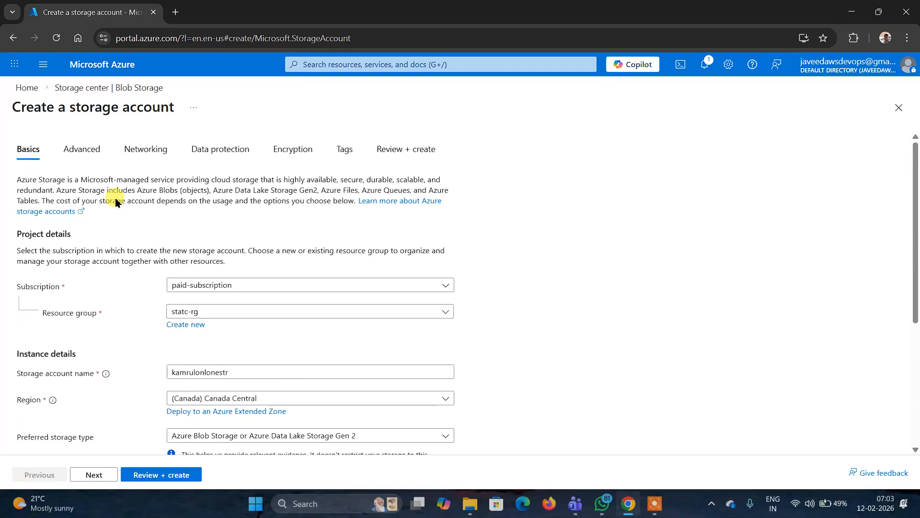
- In the advanced settings, allow enabling anonymous access on individual containers
scroll(115, 196, "up", 5)
left_click(91, 150)
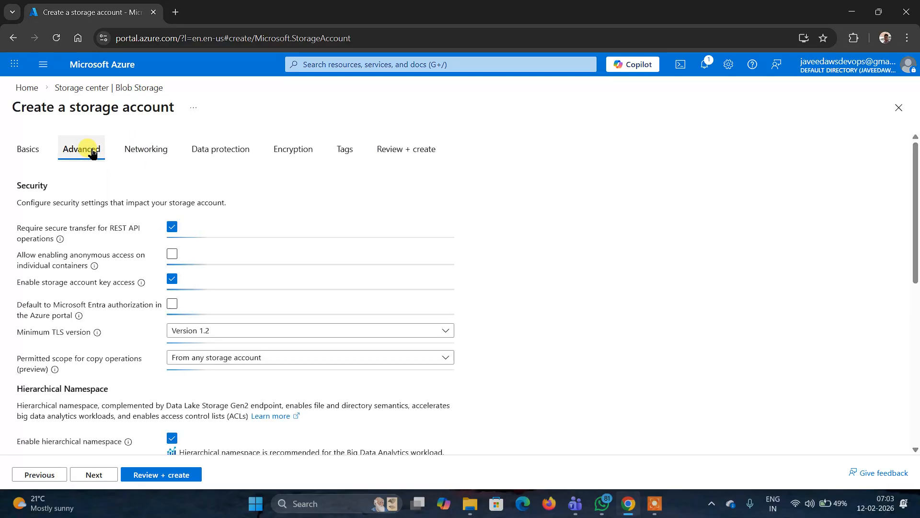
left_click(174, 255)
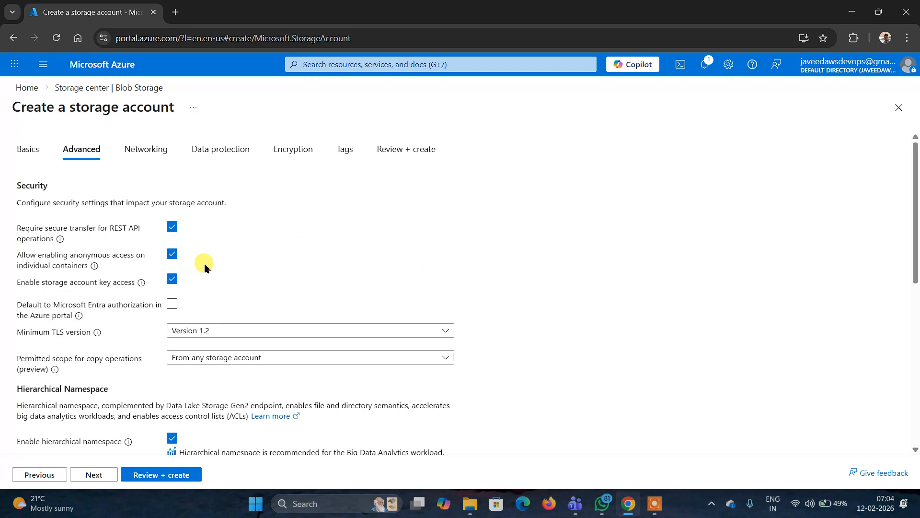
- Review and create the storage account, then open the newly deployed resource
left_click(173, 475)
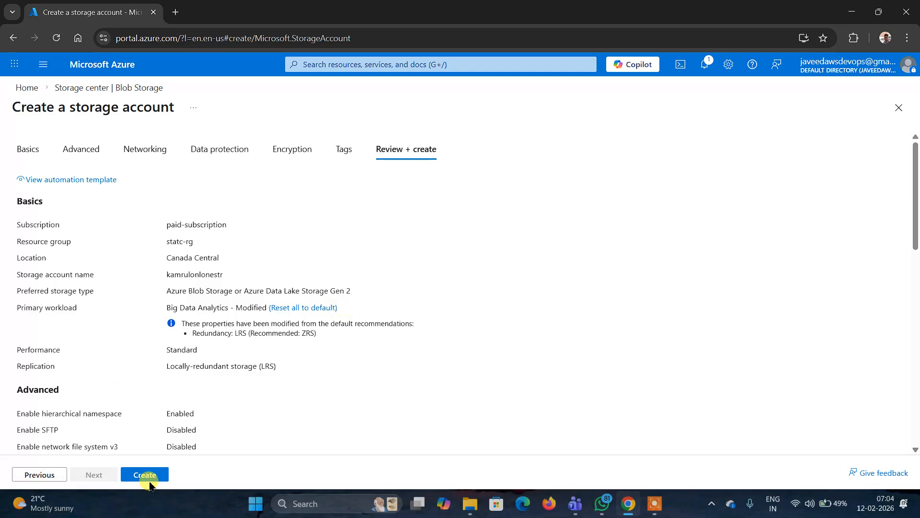
left_click(146, 476)
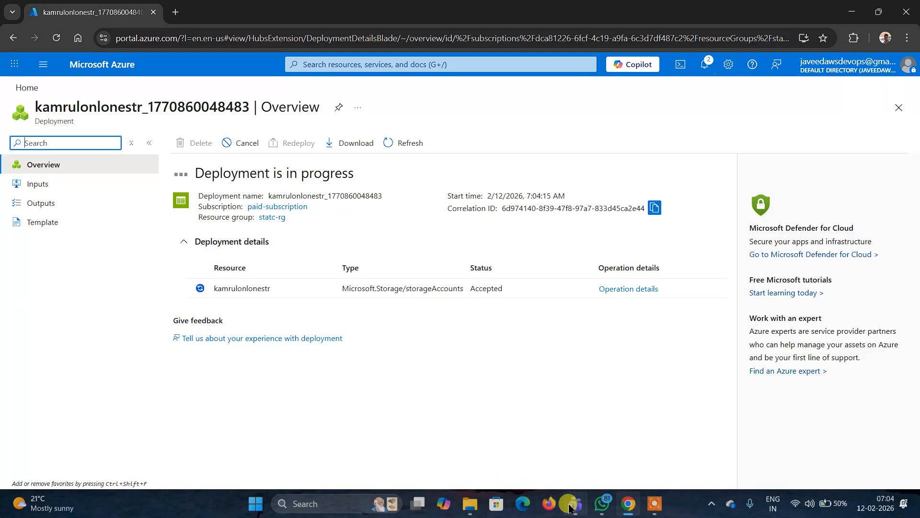
mouse_move(577, 505)
left_click(597, 461)
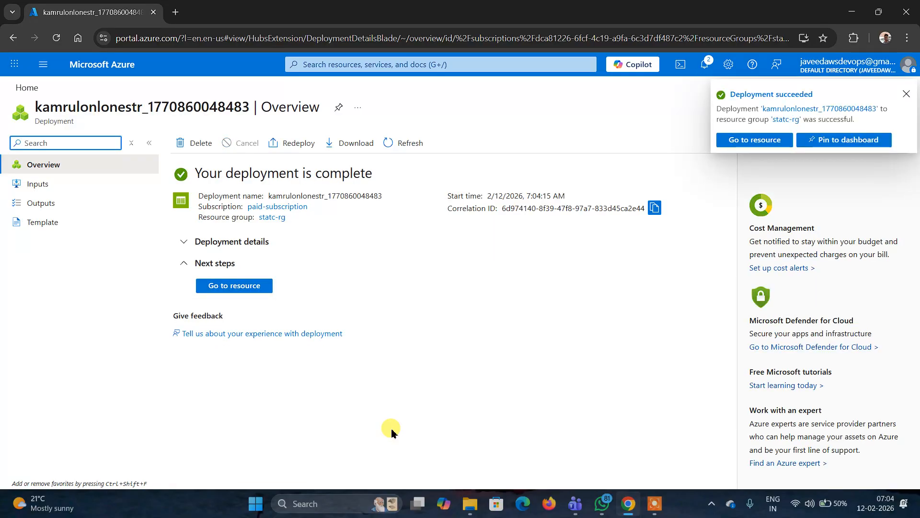
left_click(237, 285)
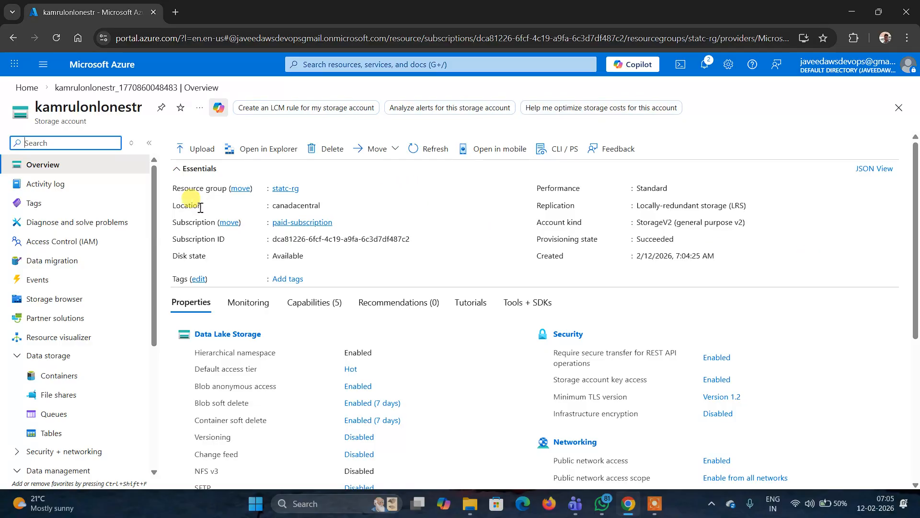
- Open the storage account's Static website settings and switch static website hosting to Enabled
left_click_drag(155, 196, 150, 304)
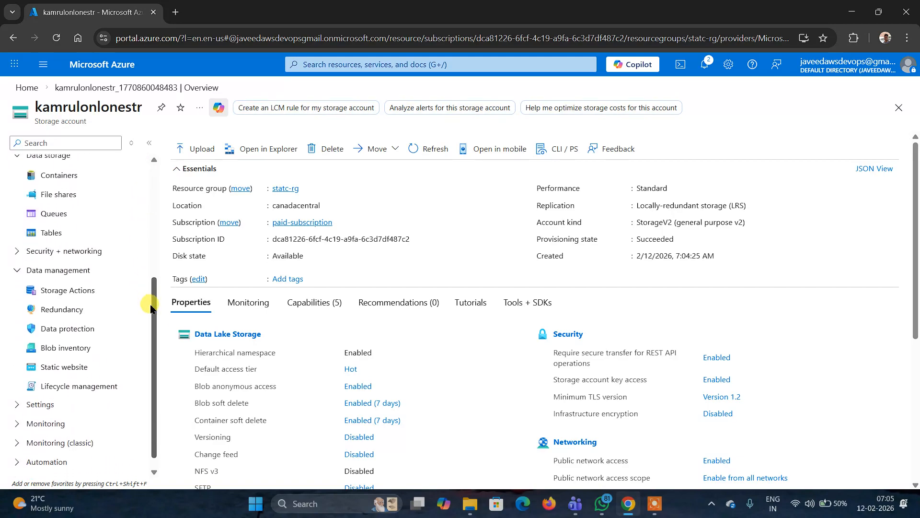
left_click(64, 370)
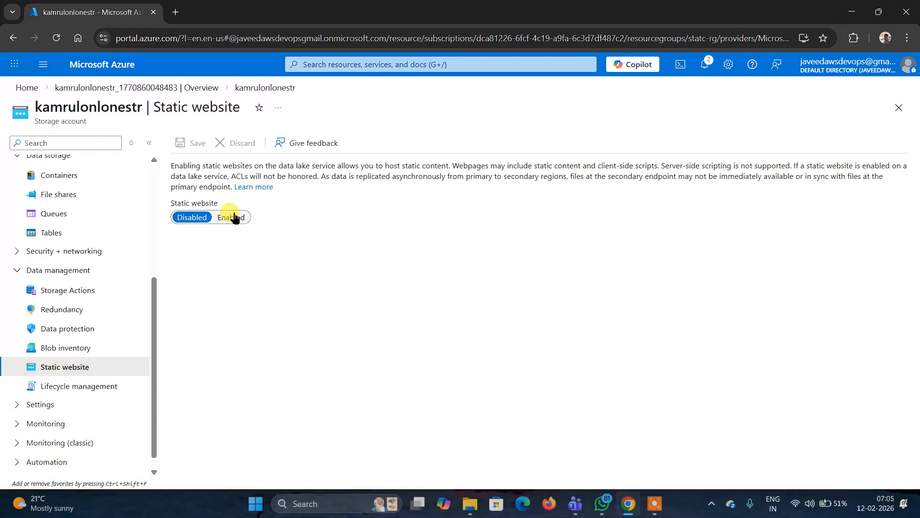
left_click(235, 217)
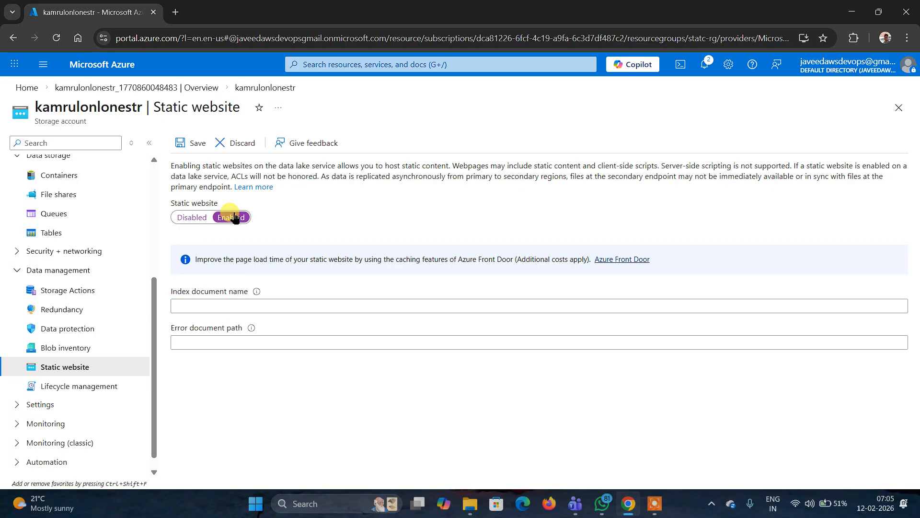
- Set the index document name to index.html and the error document path to error.html, then save
left_click(208, 305)
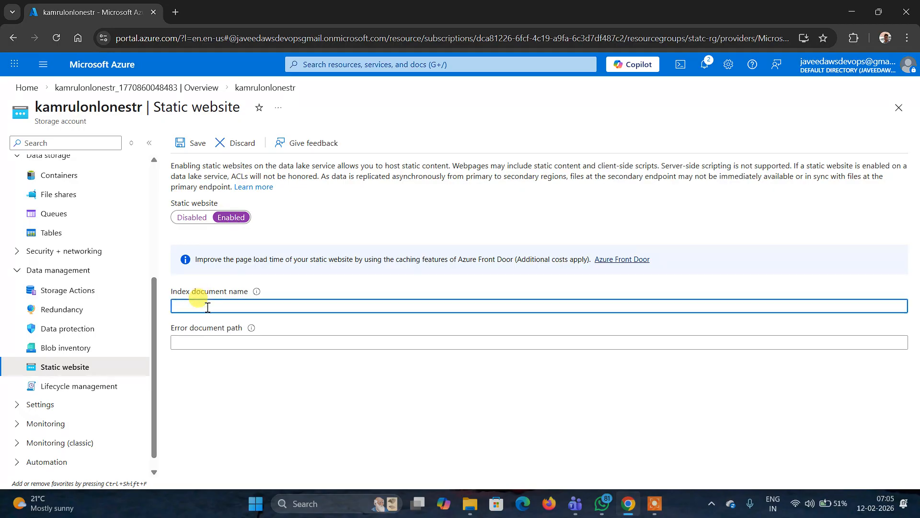
type("index.html")
left_click(211, 341)
type("err")
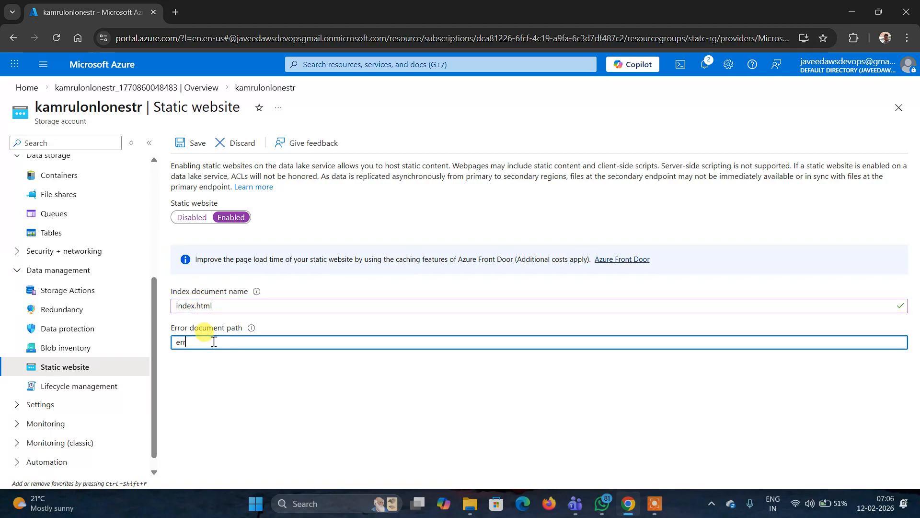
type("or.")
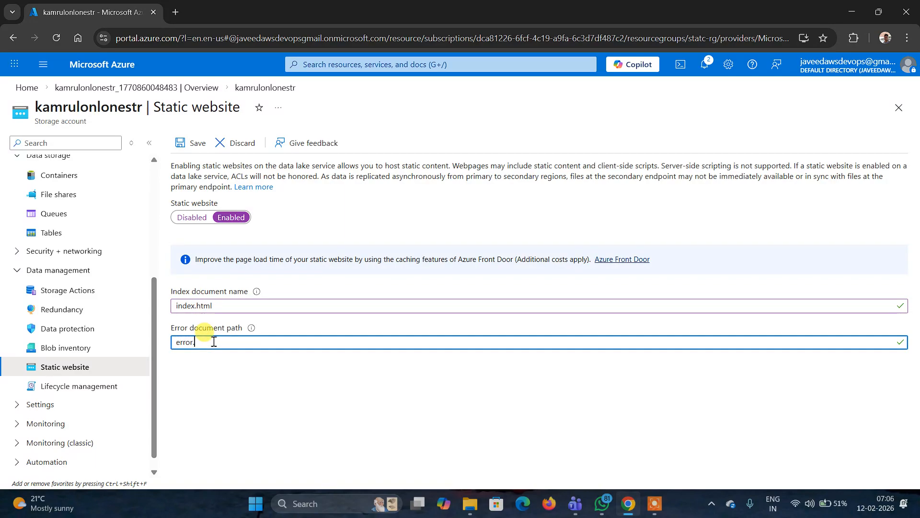
type("html")
left_click(284, 386)
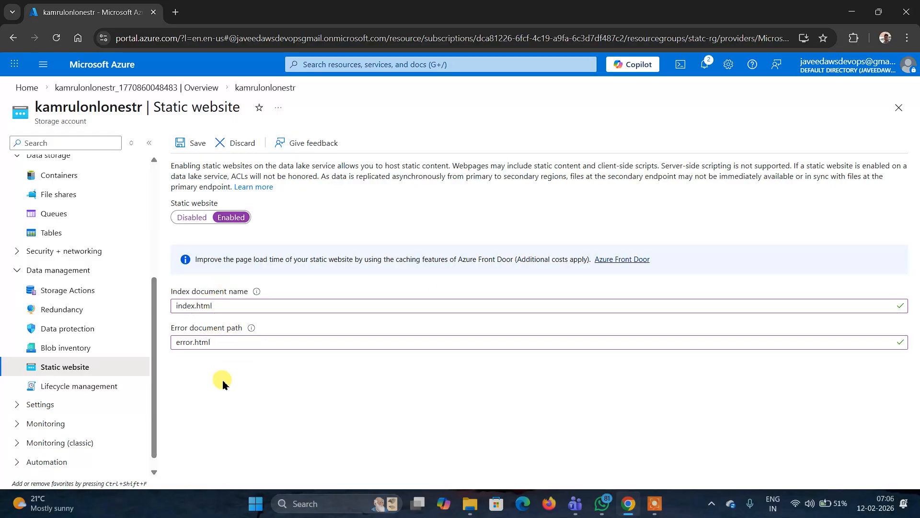
left_click(192, 144)
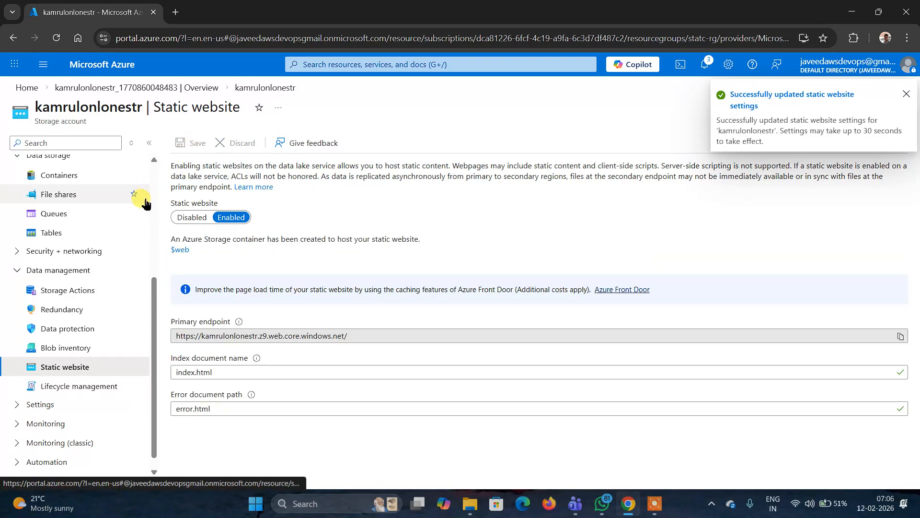
- Open the $web container from the storage account's containers list
scroll(155, 211, "up", 5)
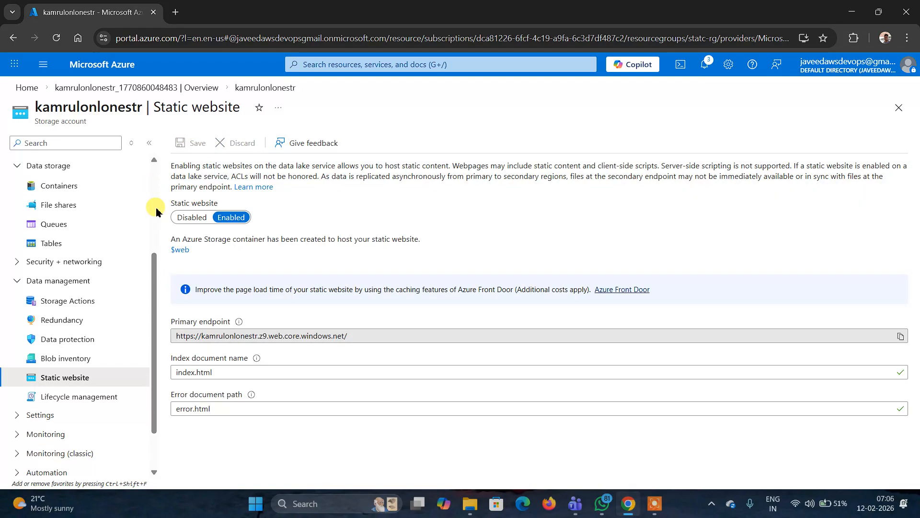
left_click_drag(156, 211, 169, 305)
left_click(168, 307)
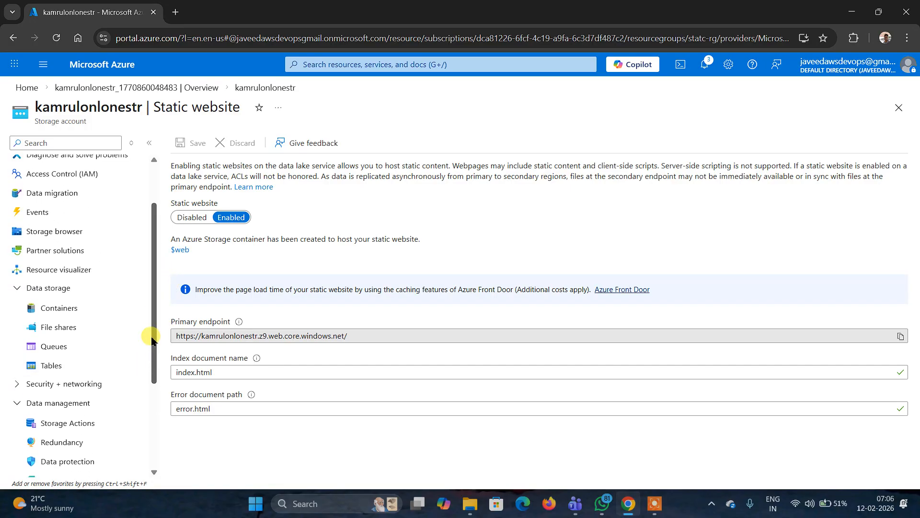
left_click(75, 310)
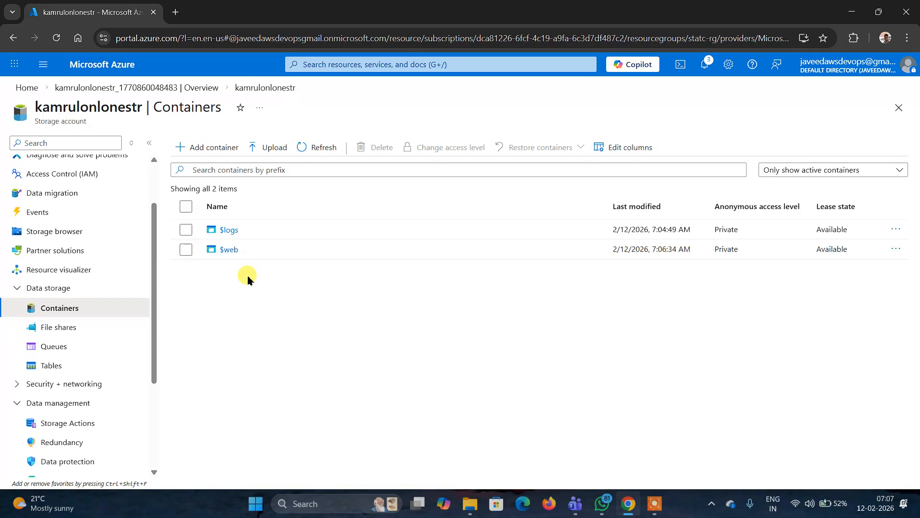
left_click(228, 250)
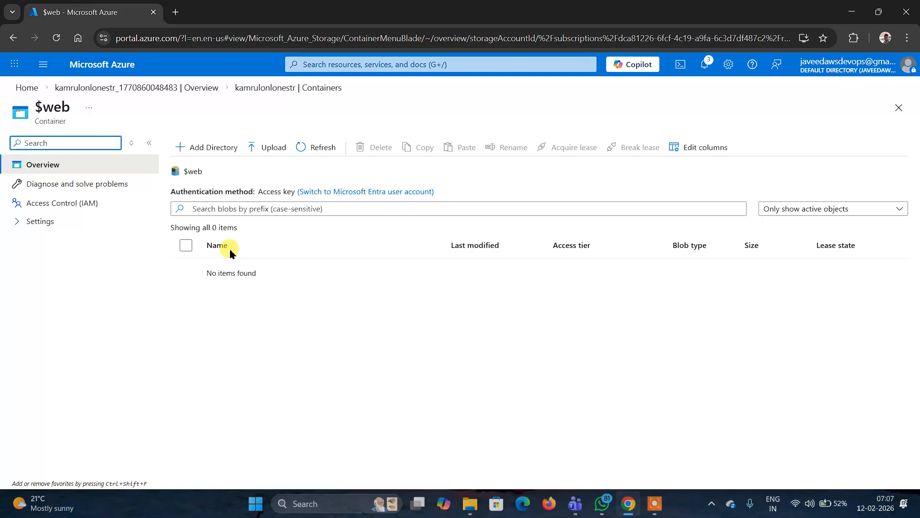
- Upload index.html from the Desktop into the $web container
left_click(274, 149)
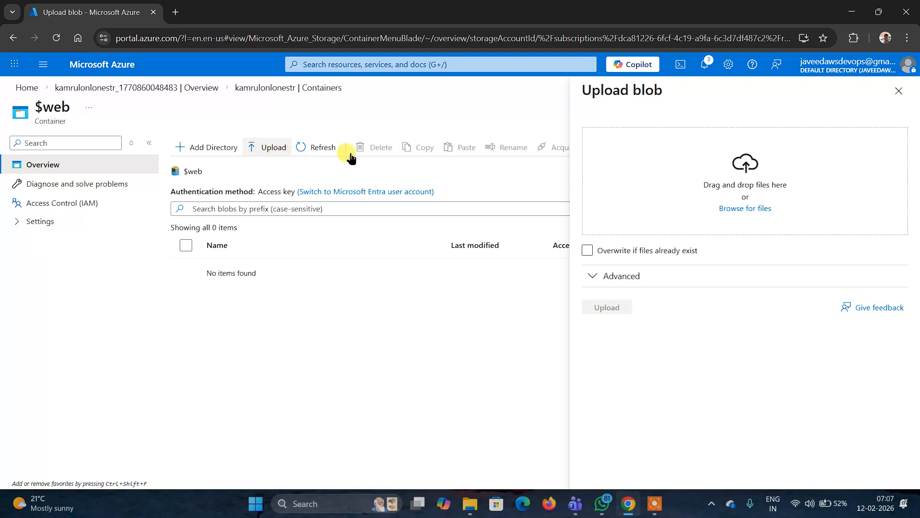
left_click(751, 210)
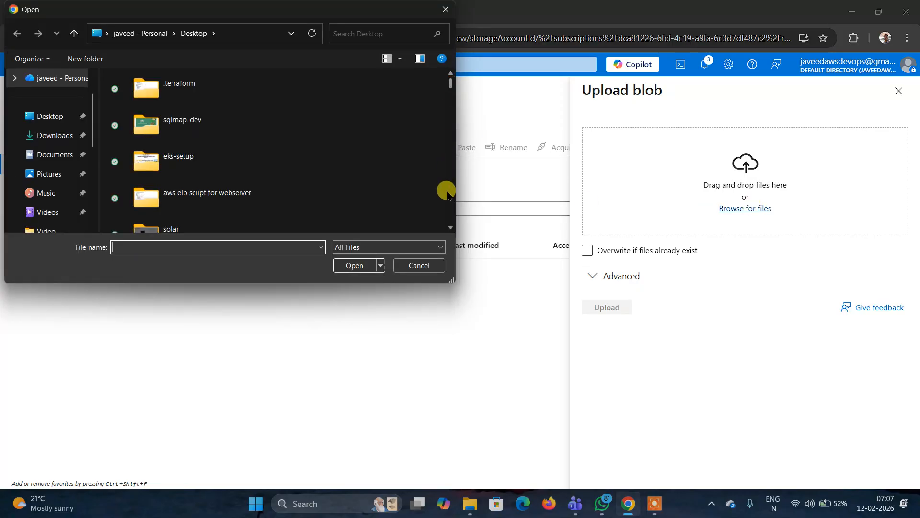
right_click(449, 191)
left_click(451, 88)
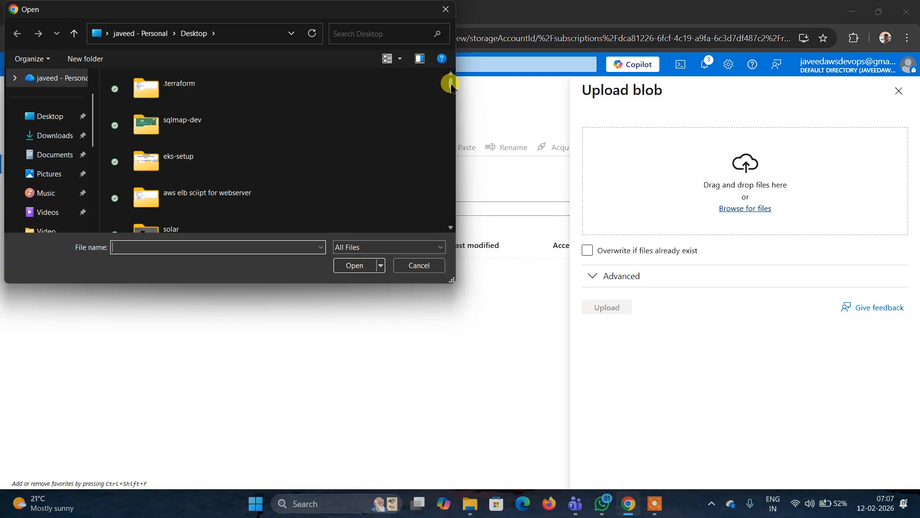
left_click_drag(451, 83, 455, 191)
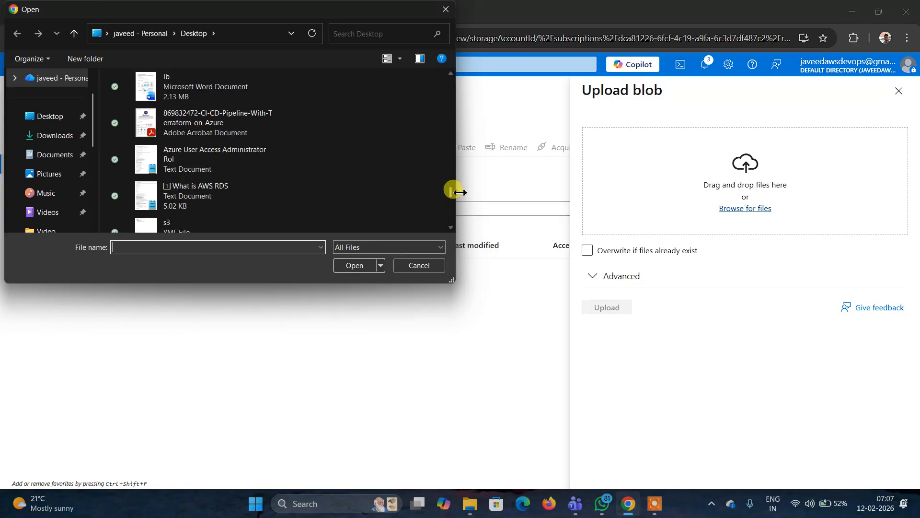
left_click(215, 124)
scroll(216, 125, "down", 3)
left_click(215, 133)
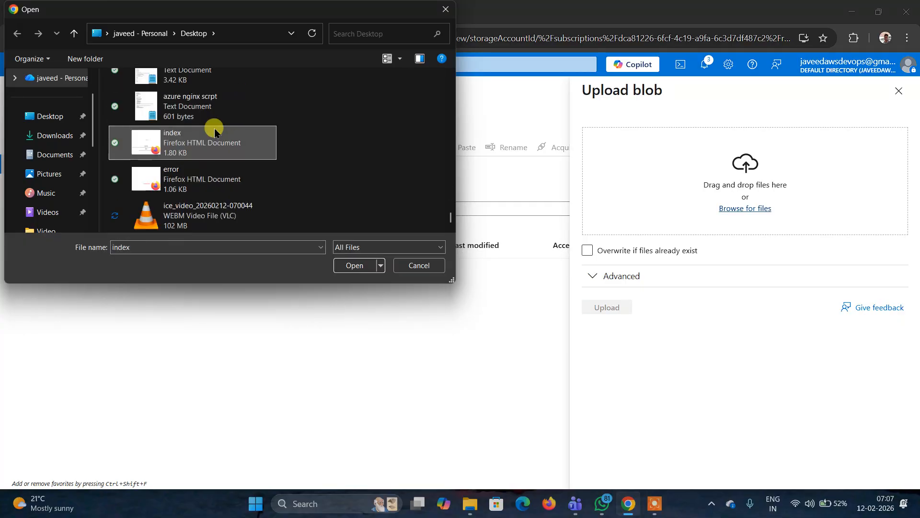
key("i")
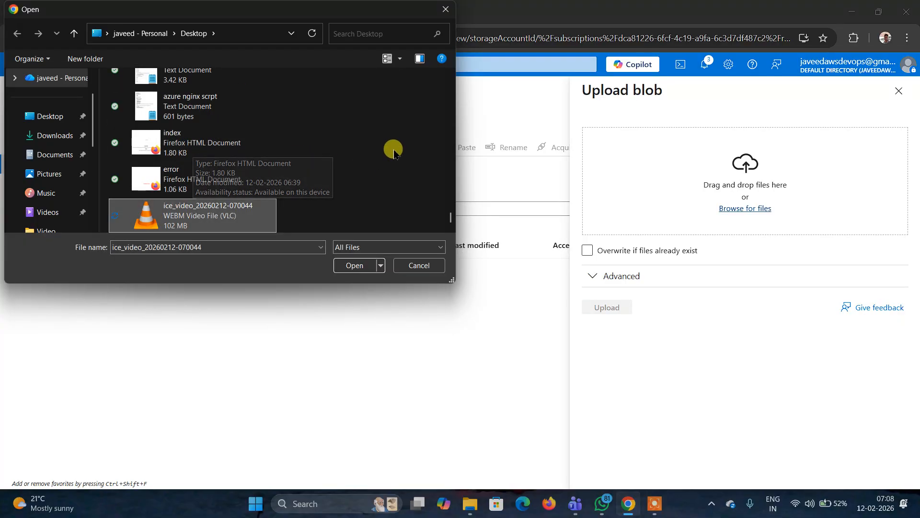
left_click(161, 150)
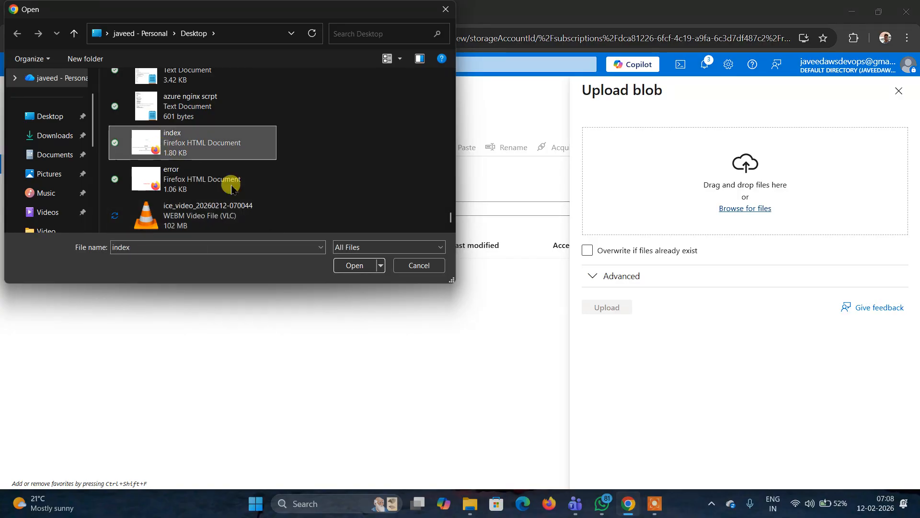
left_click(356, 266)
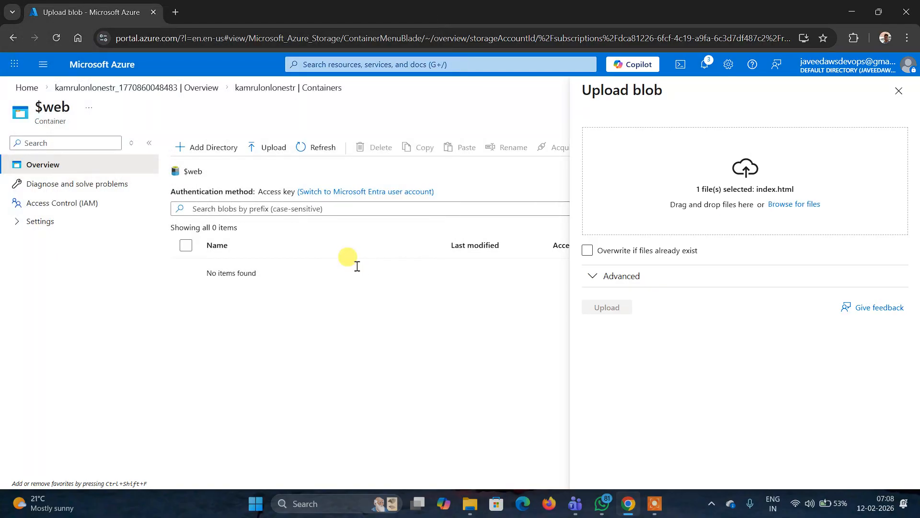
left_click(630, 274)
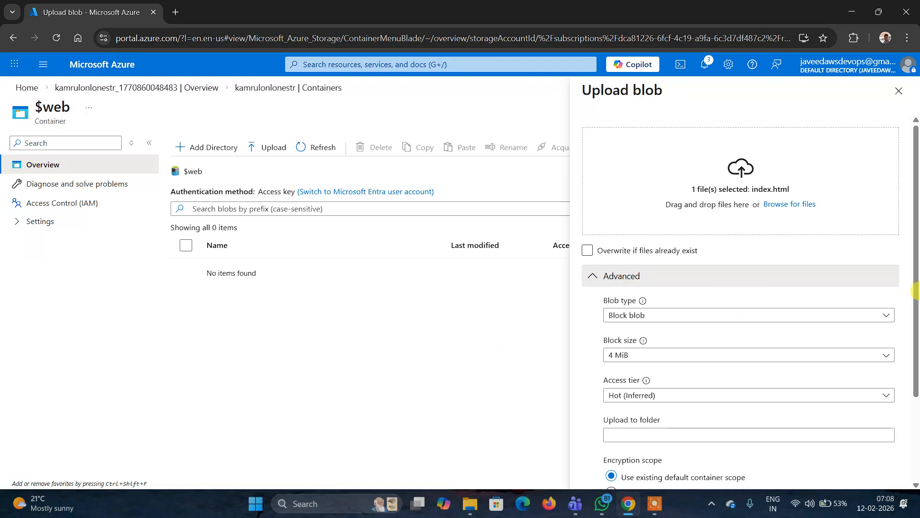
scroll(901, 326, "down", 3)
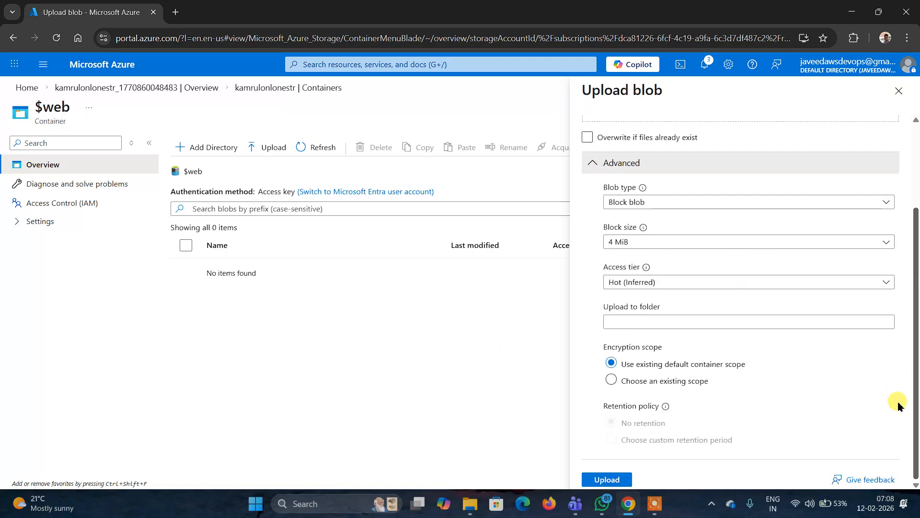
left_click(603, 481)
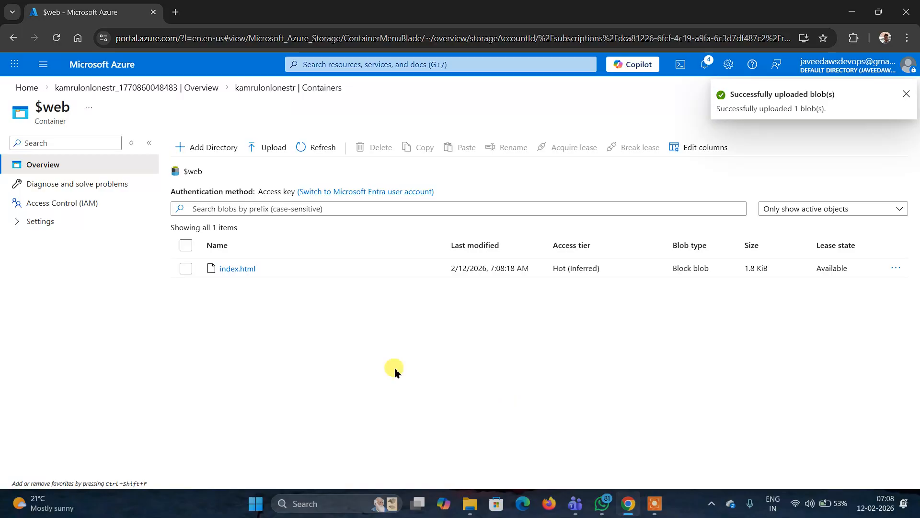
- Upload error.html from the Desktop into the $web container
left_click(274, 152)
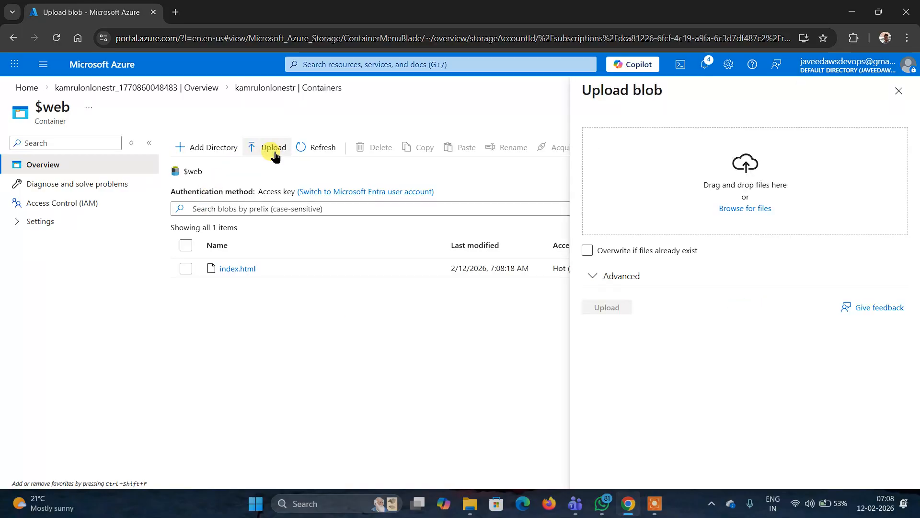
left_click(751, 209)
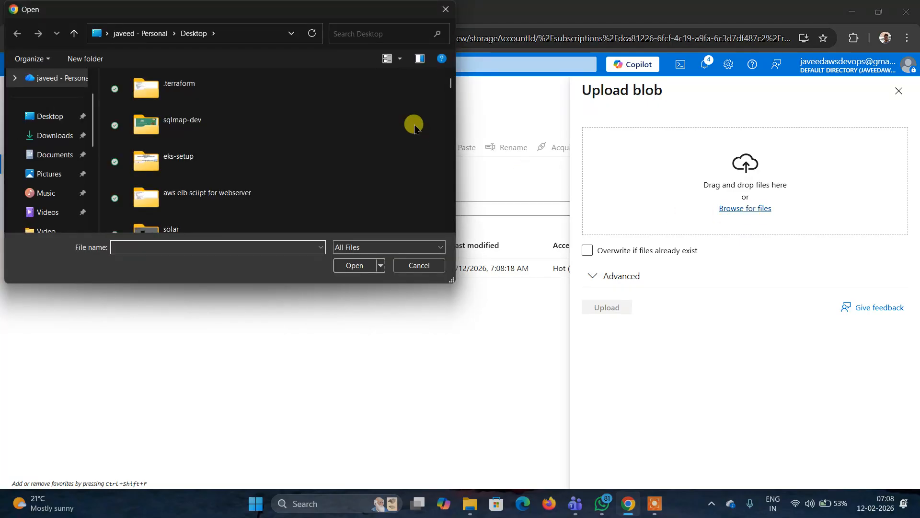
left_click(34, 120)
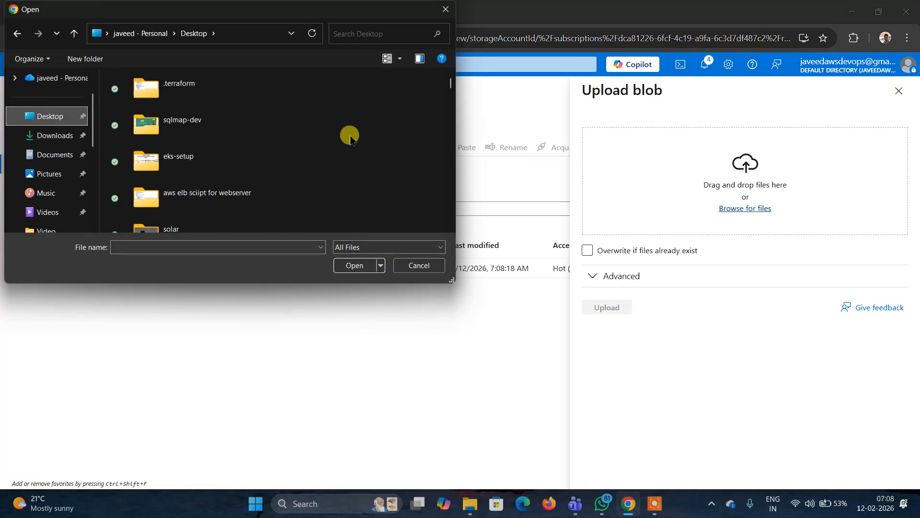
left_click_drag(451, 79, 451, 225)
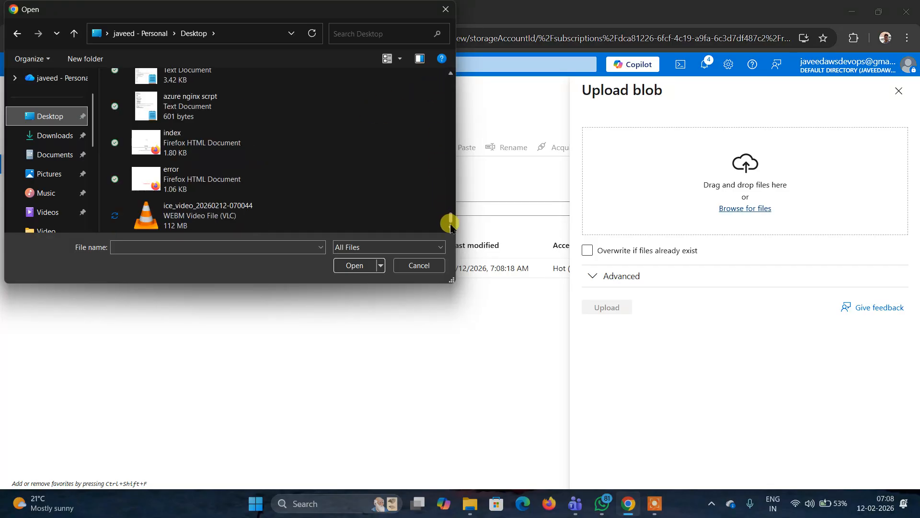
left_click(144, 182)
left_click(353, 265)
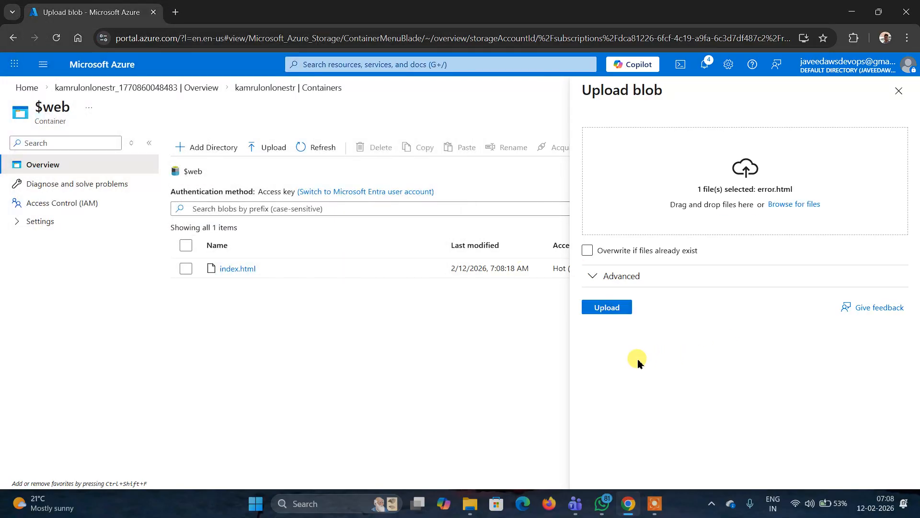
left_click(603, 312)
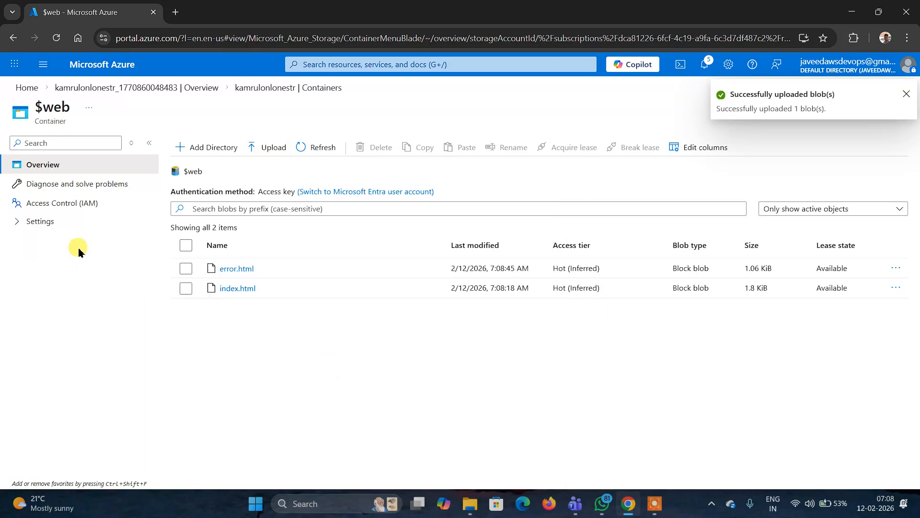
- Return to the storage account's Static website page and select the primary endpoint URL
left_click(13, 37)
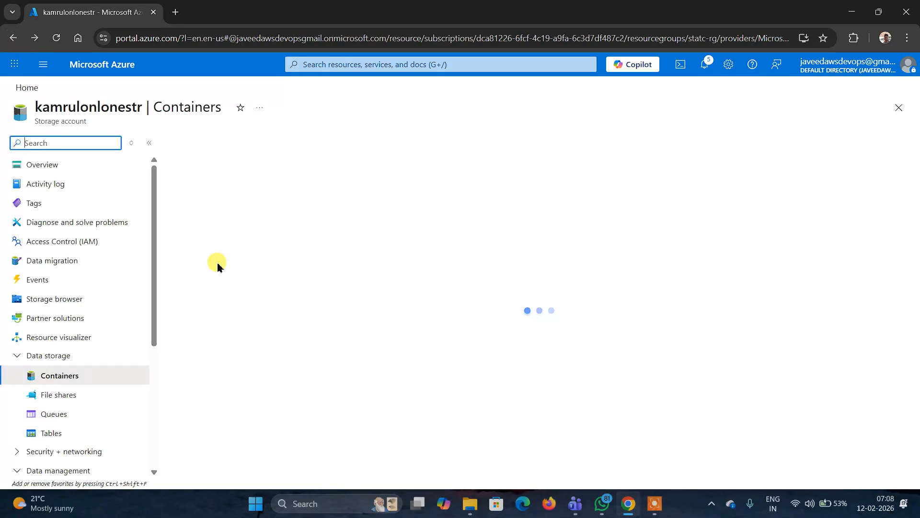
left_click_drag(153, 280, 164, 384)
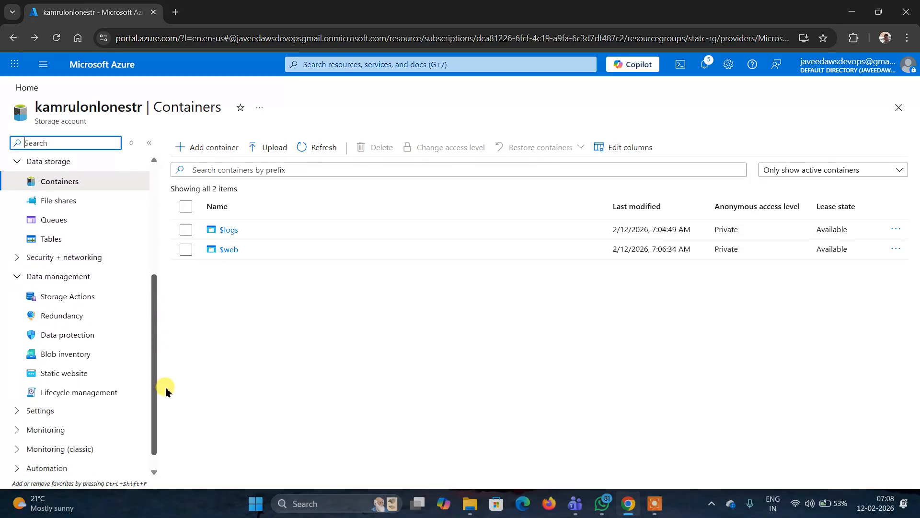
left_click(76, 365)
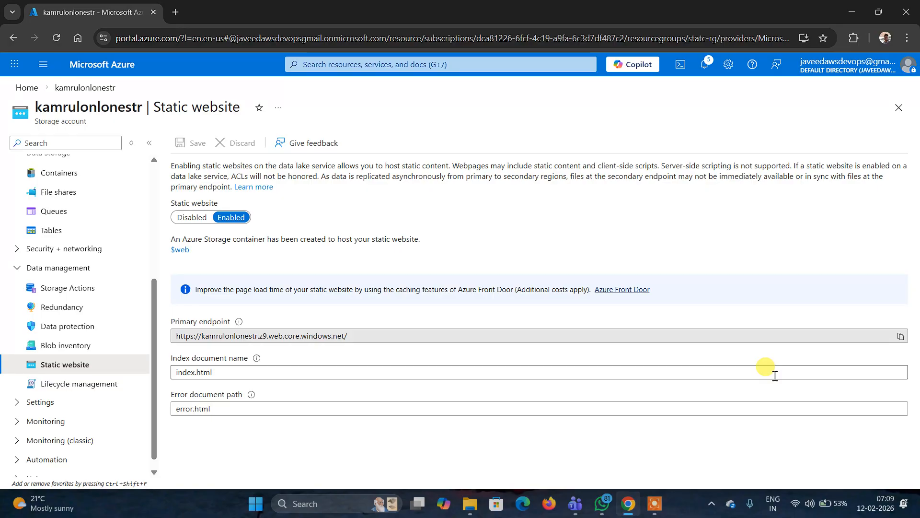
left_click(349, 338)
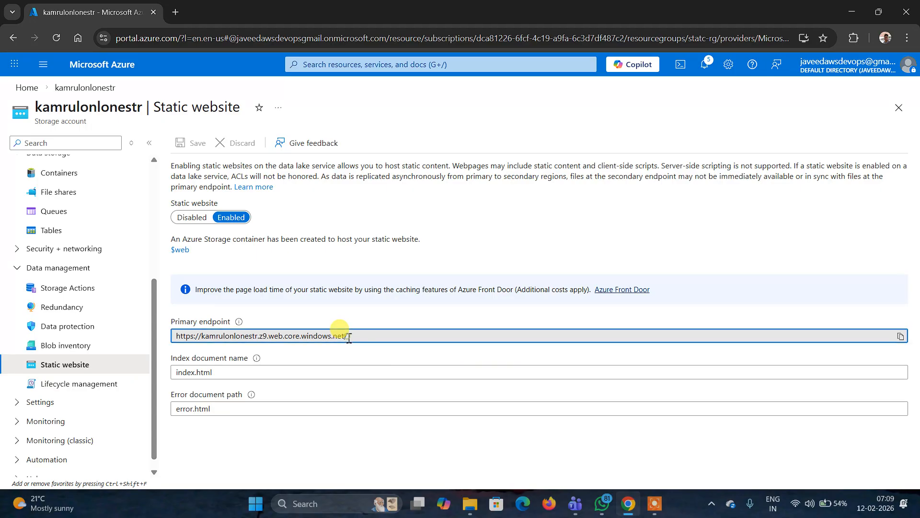
left_click_drag(349, 338, 235, 335)
left_click(536, 213)
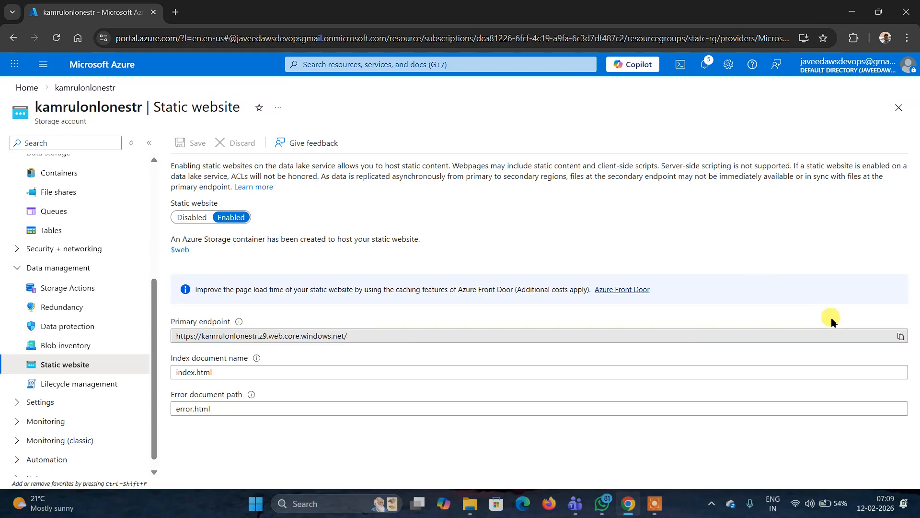
- Copy the static website's primary endpoint URL and open it in a new browser tab
left_click(900, 336)
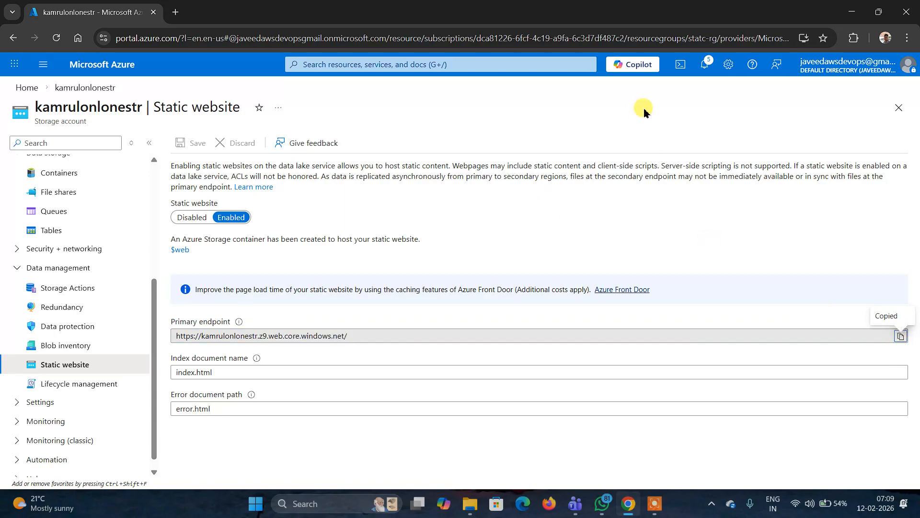
left_click(175, 12)
right_click(174, 36)
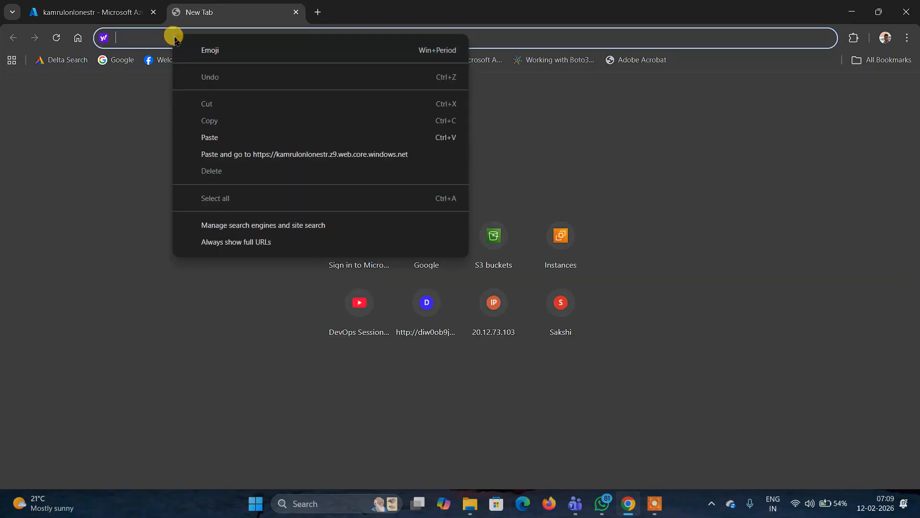
left_click(219, 136)
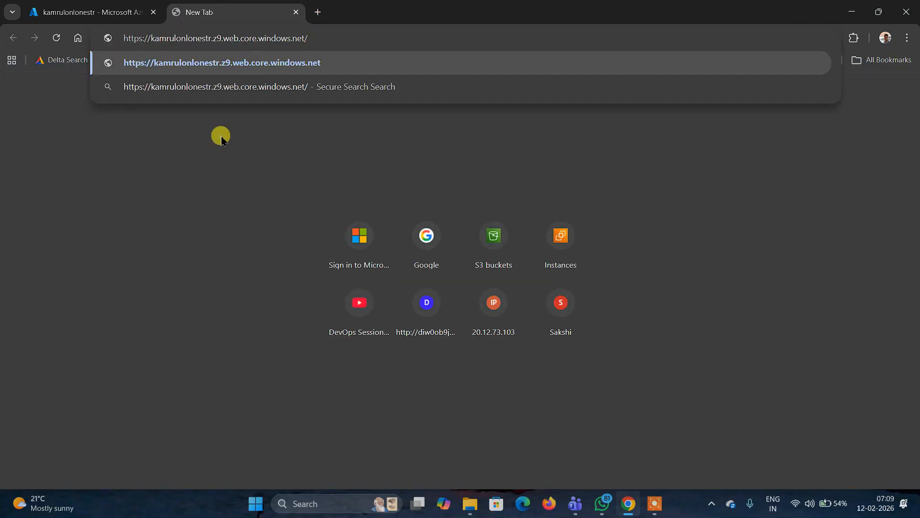
key("Return")
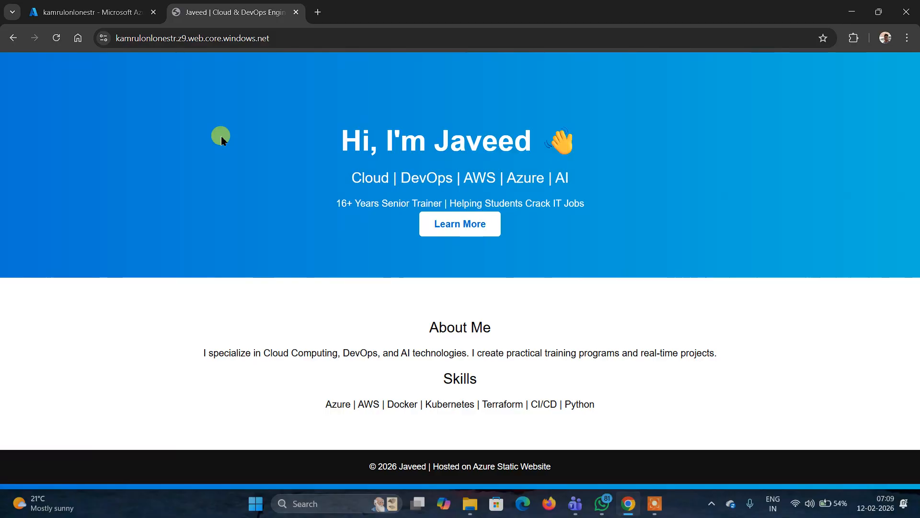
- Append /google to the site address to open a nonexistent page and test the error page
left_click(288, 36)
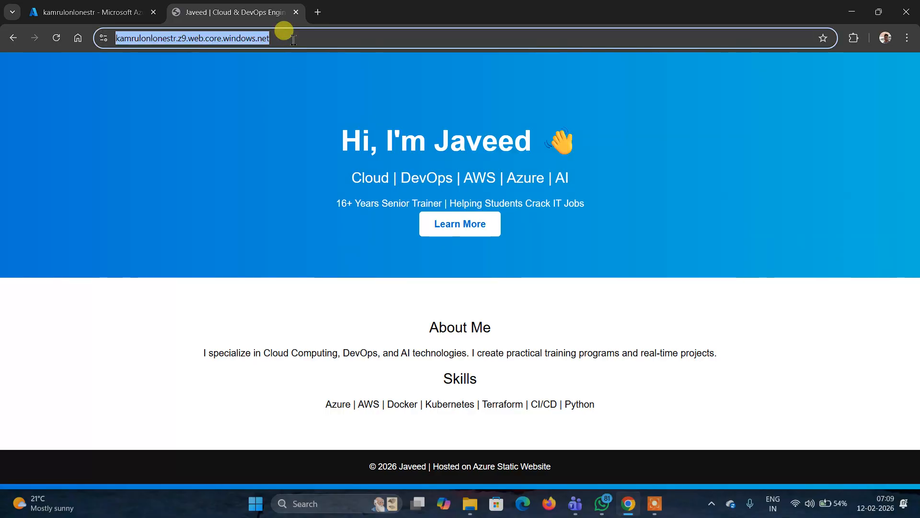
left_click(293, 39)
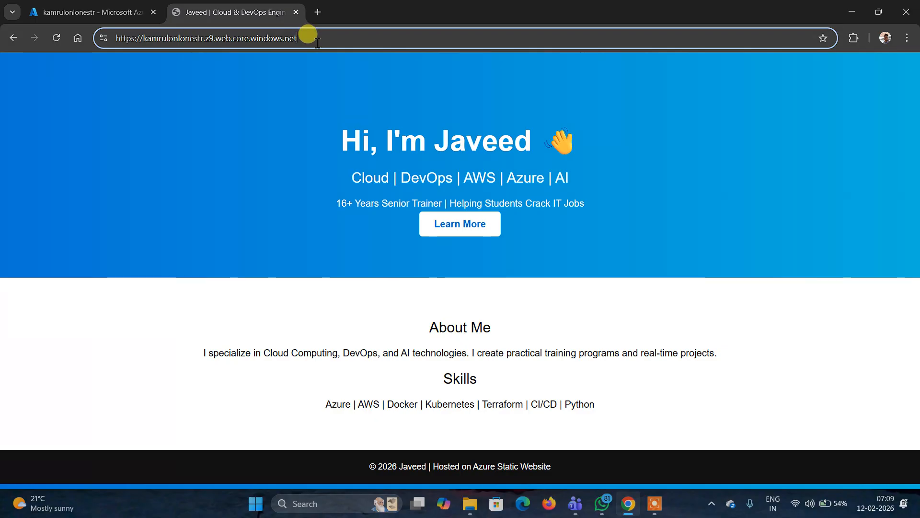
type("/g")
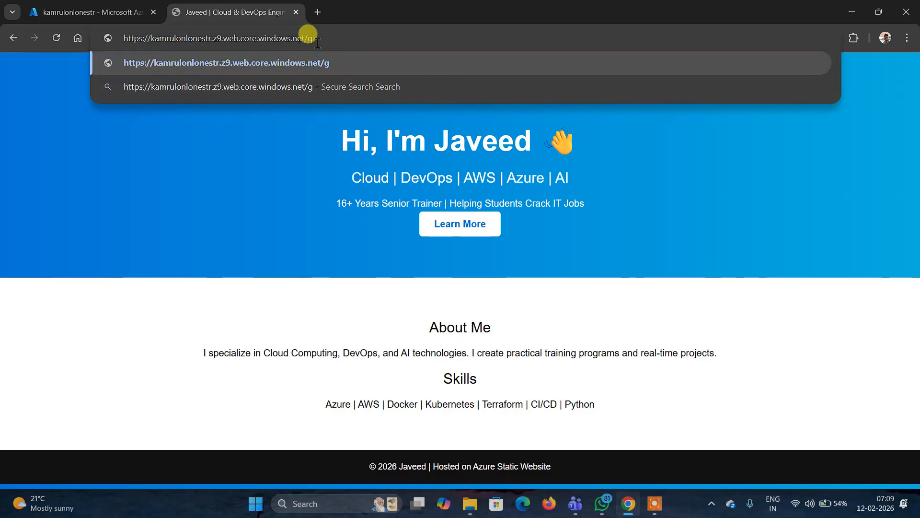
type("oog")
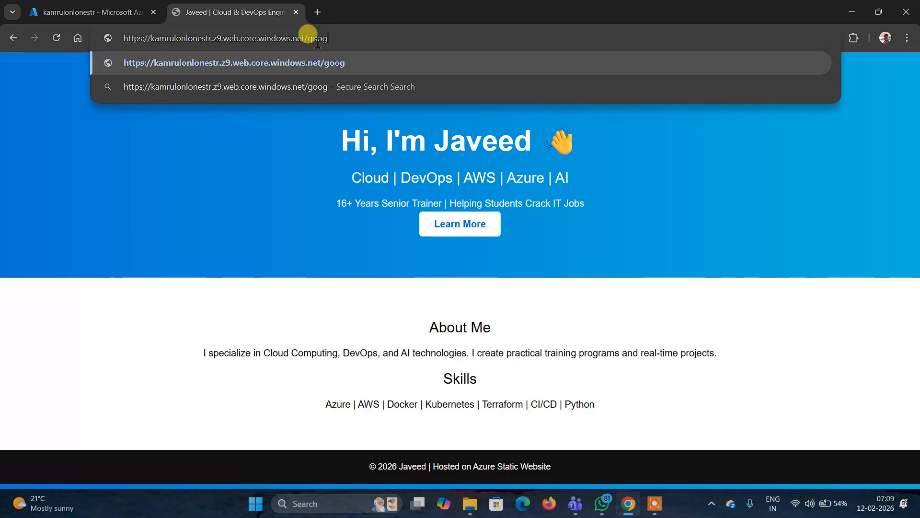
type("le")
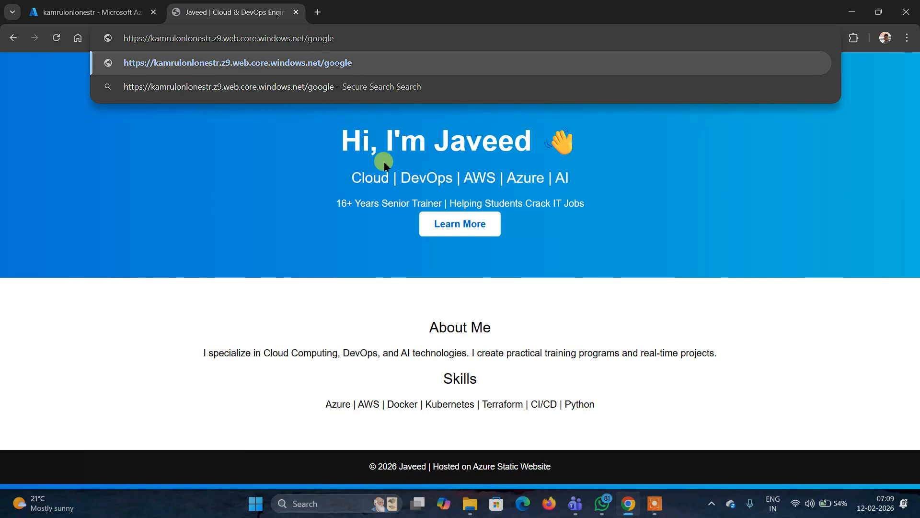
left_click(338, 64)
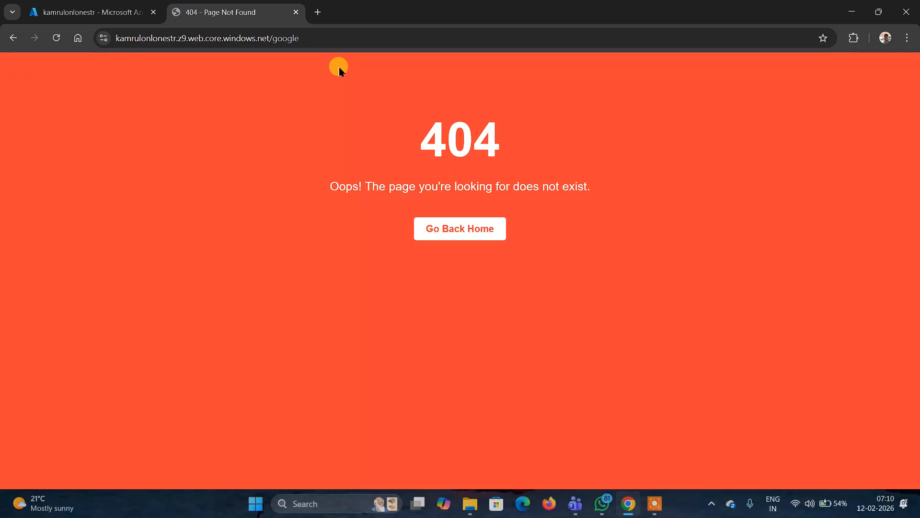
- Remove /google from the address to reload the site's home page, then step back and forth through history
left_click(333, 39)
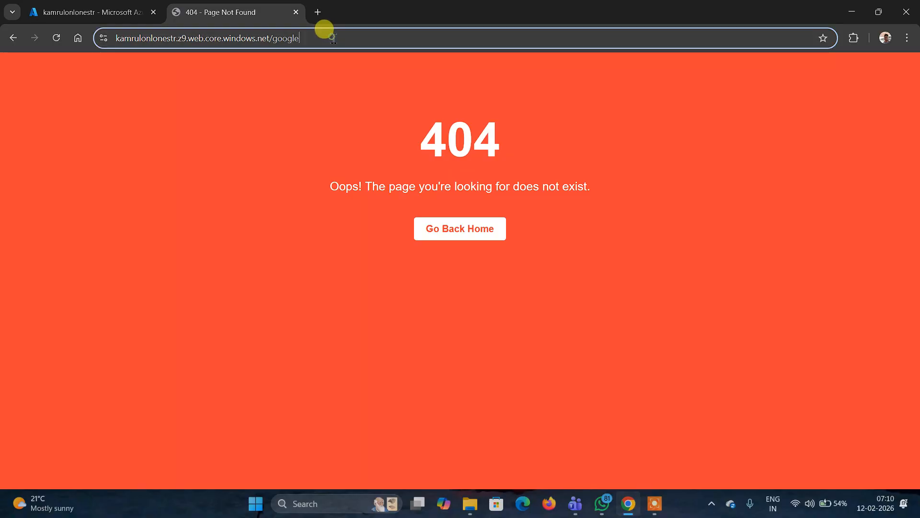
left_click(333, 39)
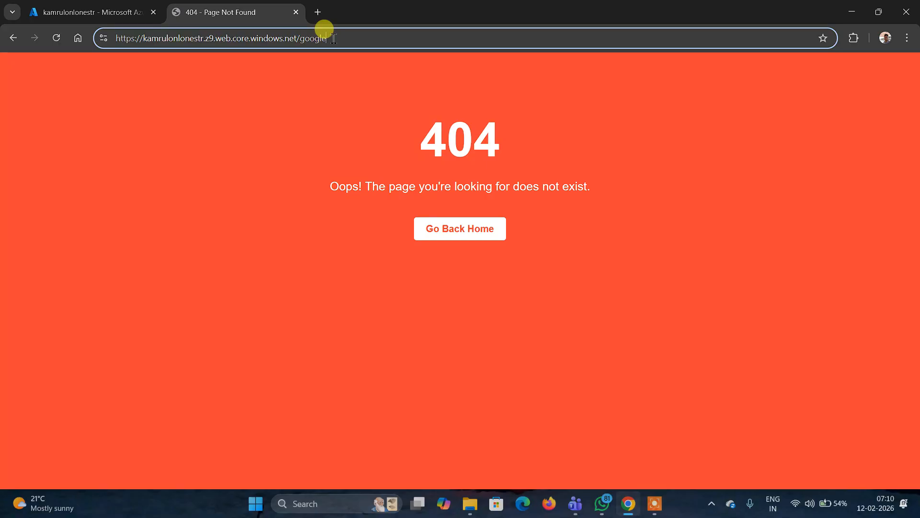
key("BackSpace")
key("BackSpace")
key("BackSpace")
key("BackSpace")
key("BackSpace")
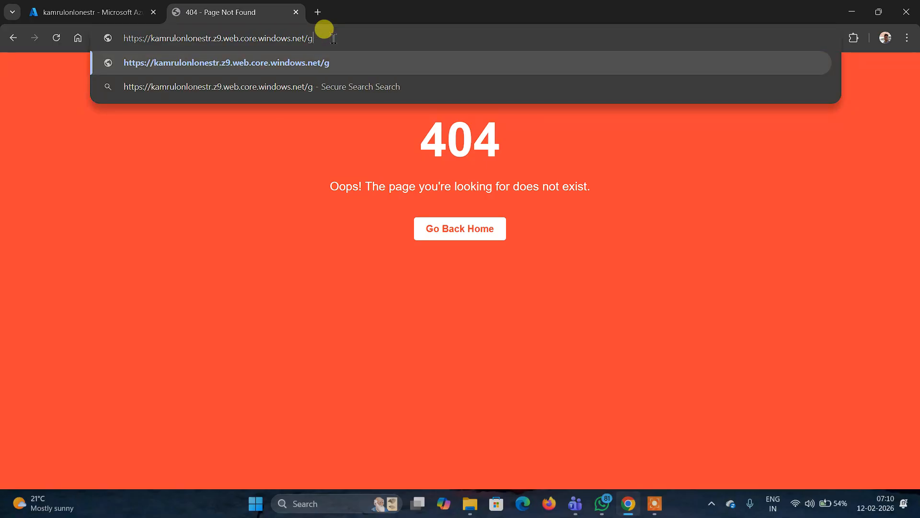
key("BackSpace")
key("BackSpace")
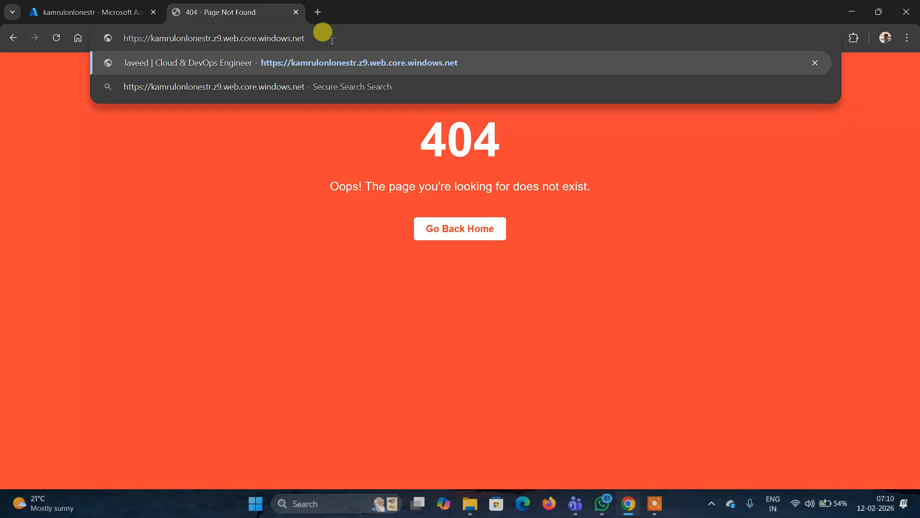
key("Return")
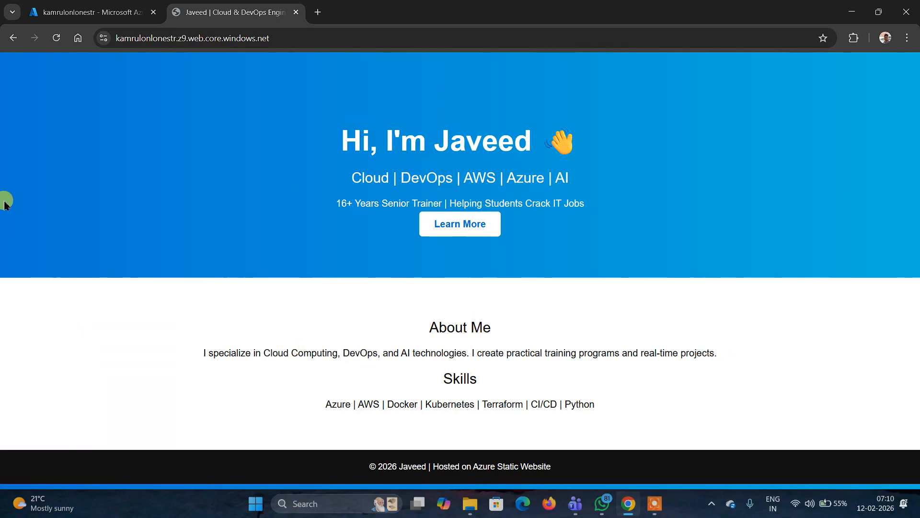
left_click(12, 38)
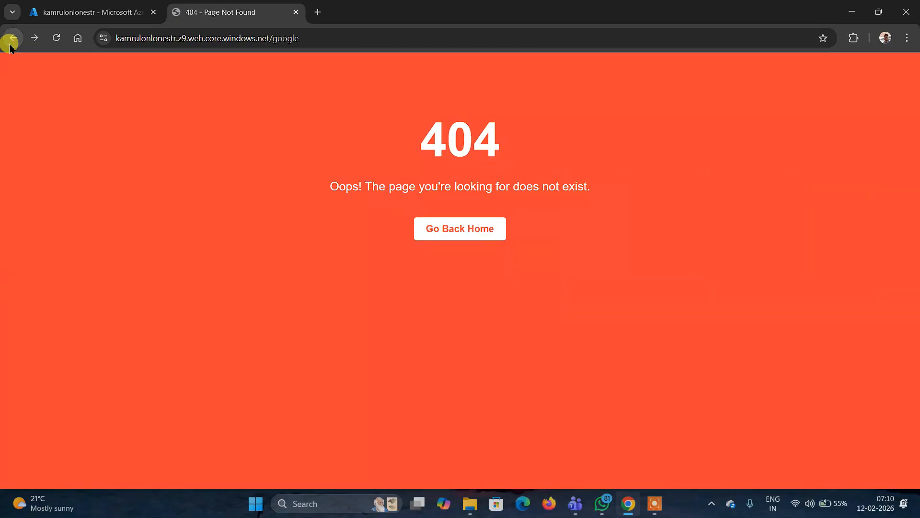
left_click(10, 44)
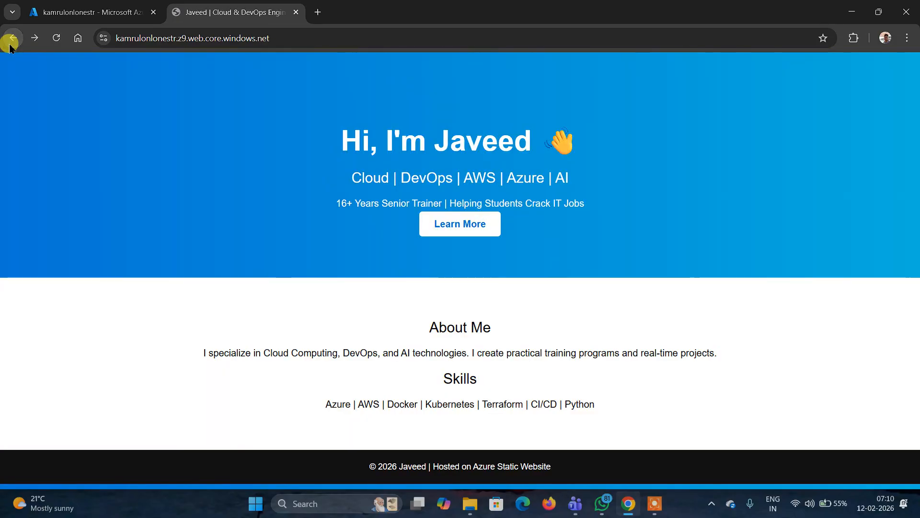
- Return to the Azure portal tab and open the storage account's Containers list
left_click(86, 12)
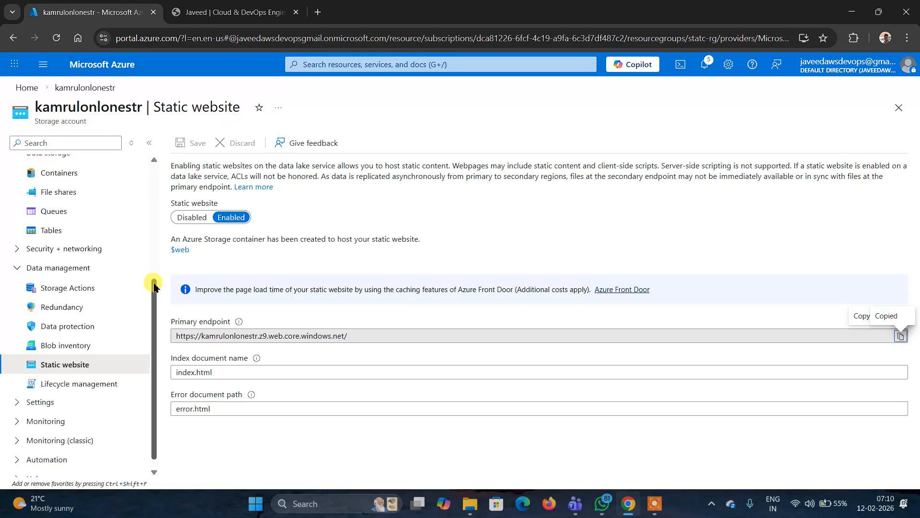
left_click_drag(154, 286, 152, 164)
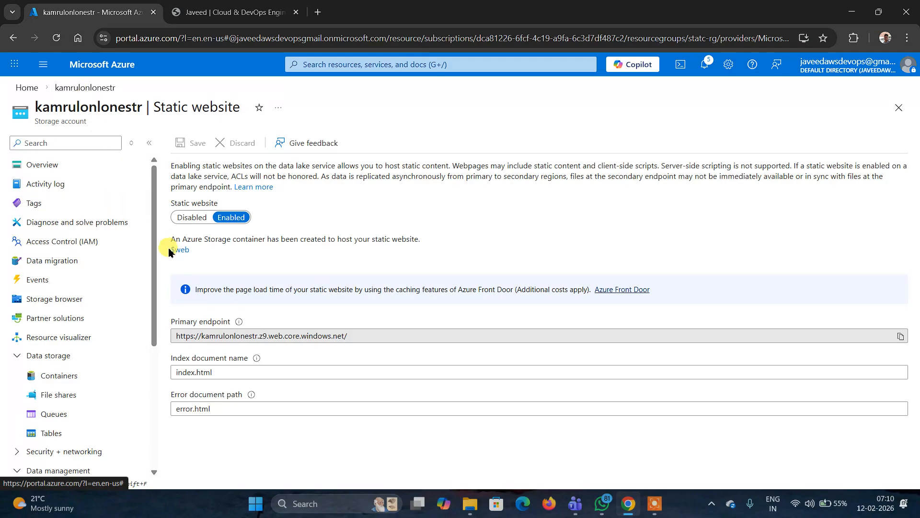
left_click(72, 375)
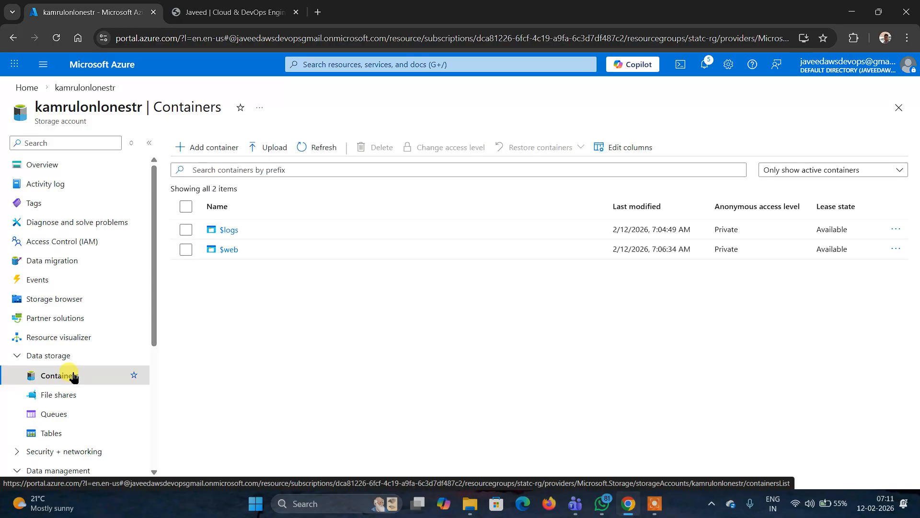
- Open Google in a new tab and search for azure storage hot cool cold
left_click(320, 12)
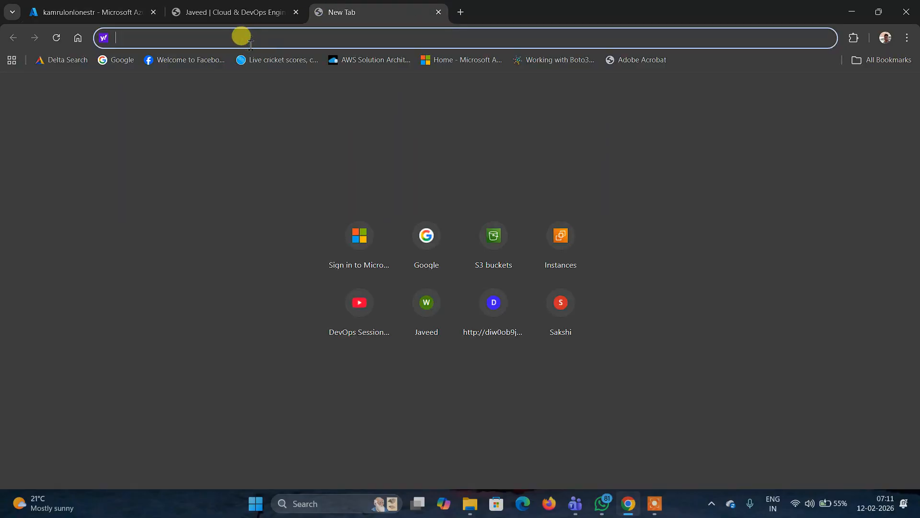
type("google.com")
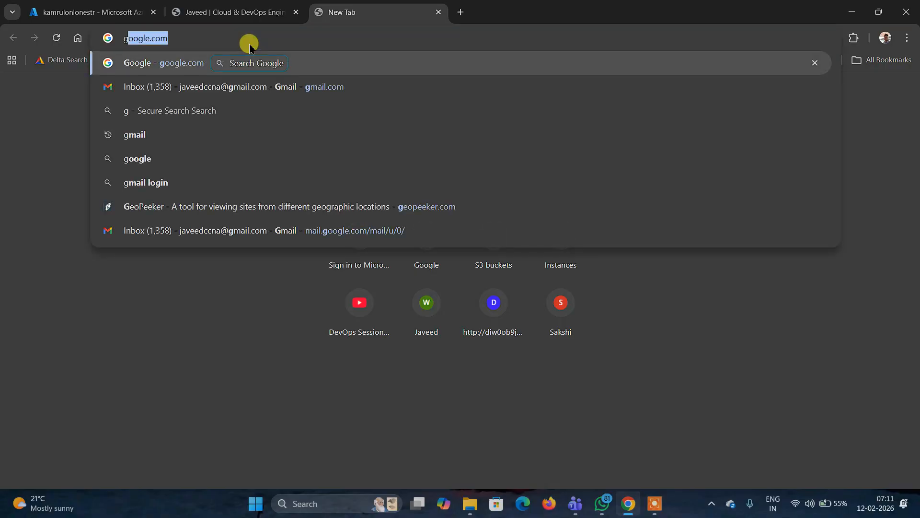
left_click(186, 62)
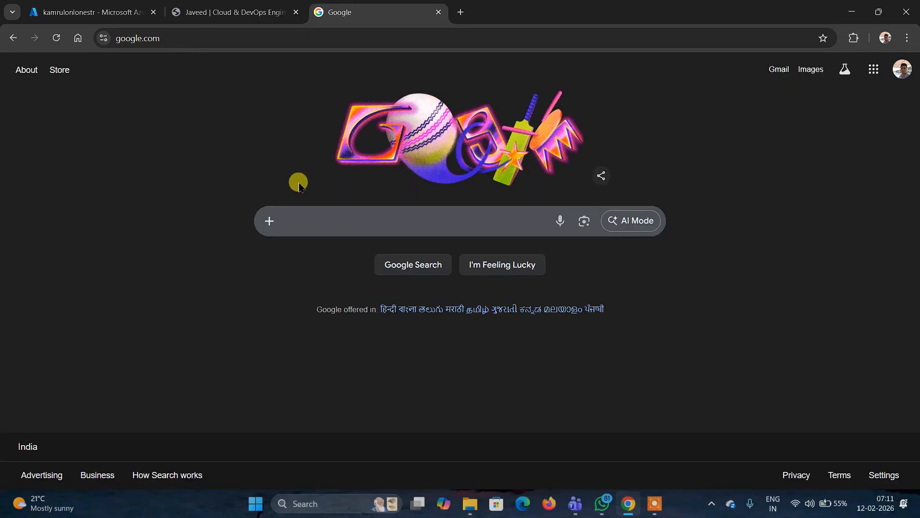
left_click(312, 220)
type("az")
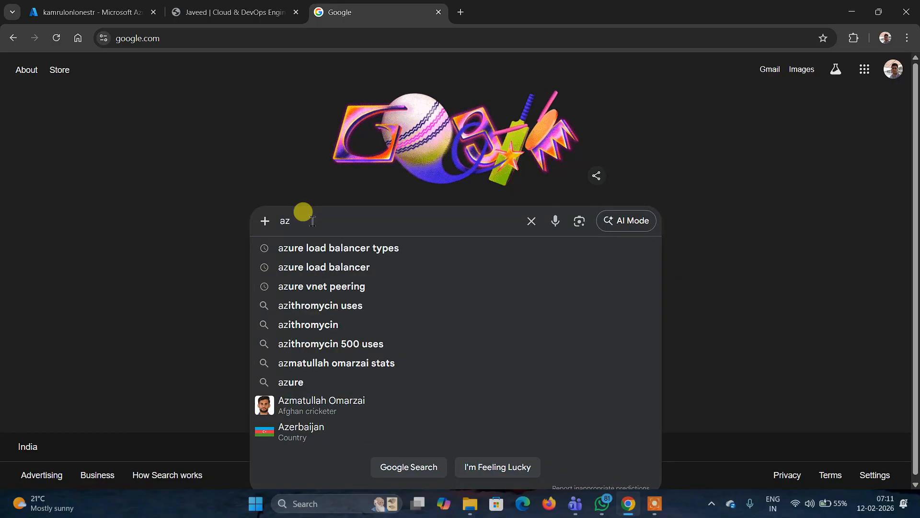
type("ure s")
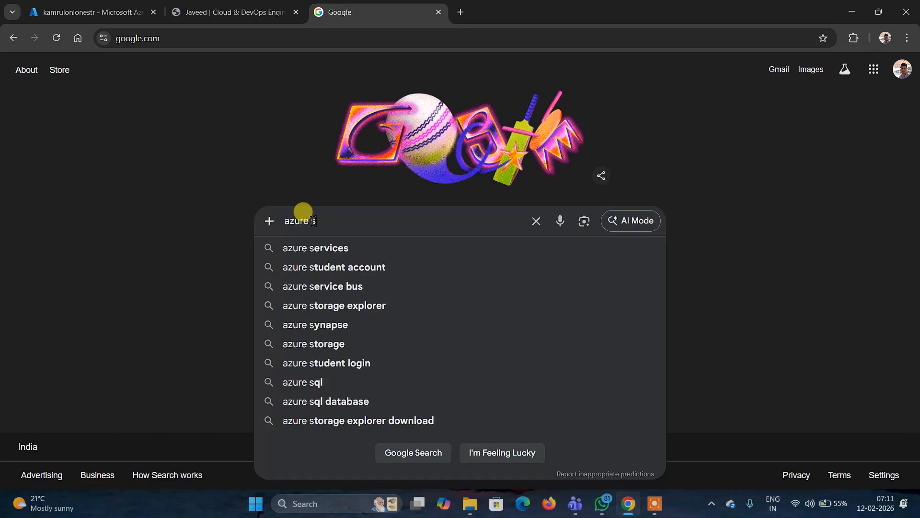
type("ro")
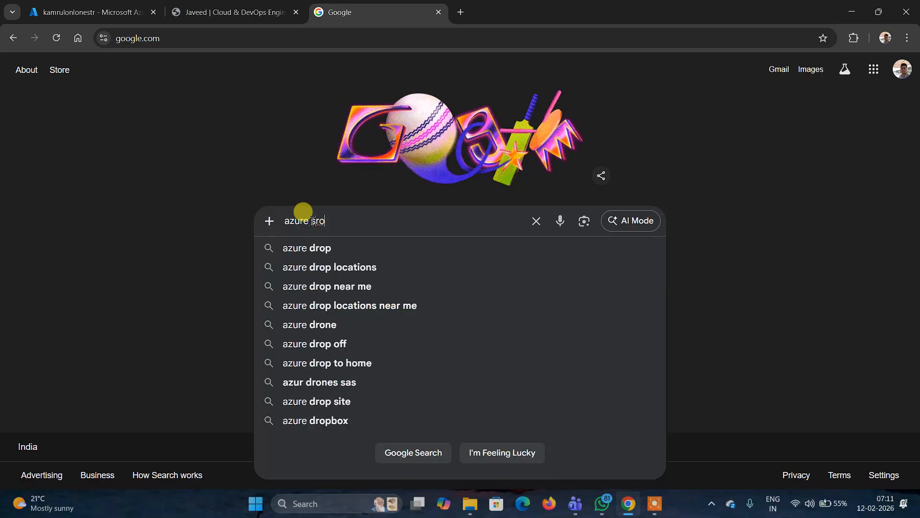
type("age ")
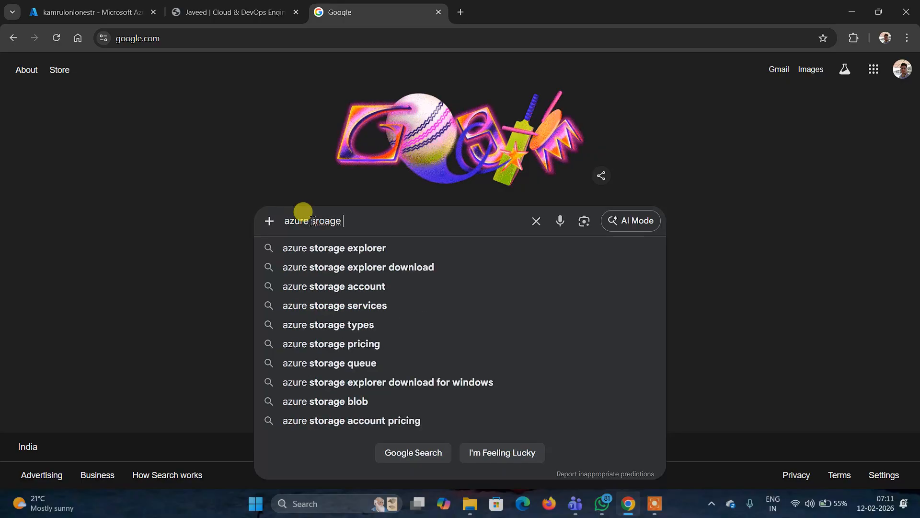
type("hot")
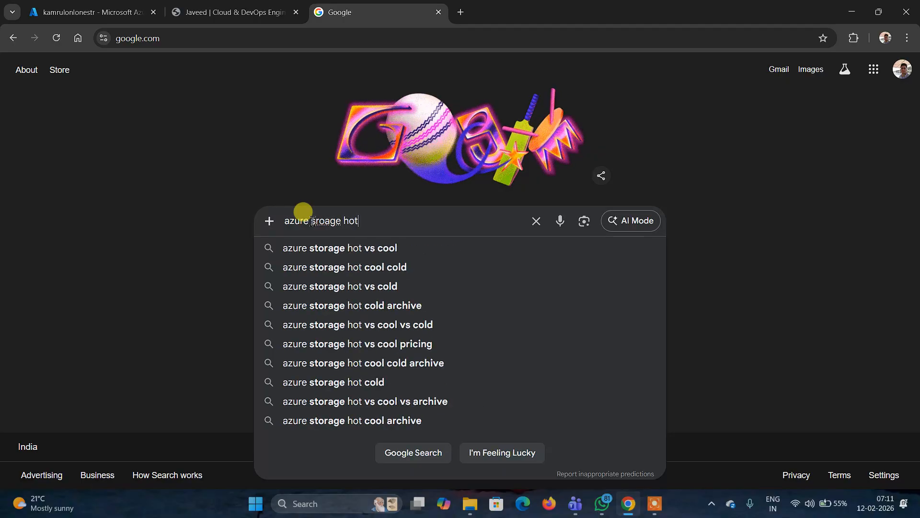
left_click(415, 267)
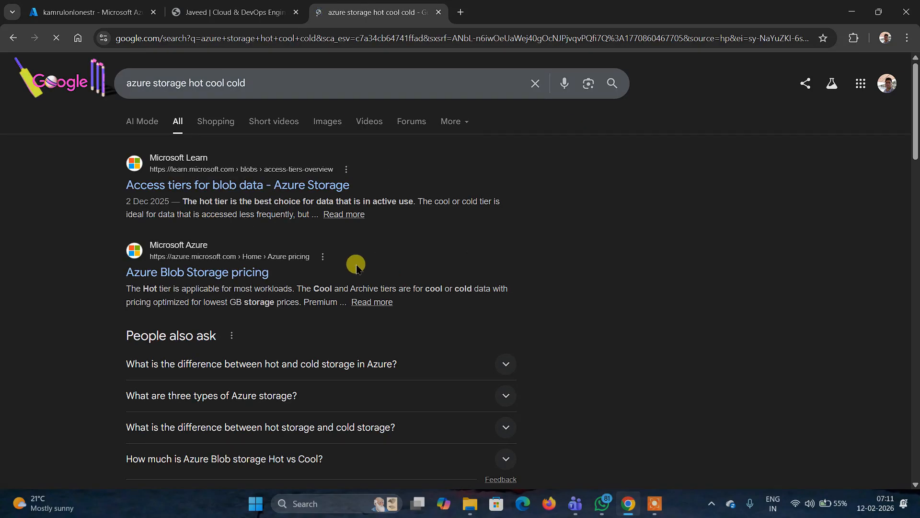
- Open and read the Microsoft Learn article Access tiers for blob data
left_click(242, 187)
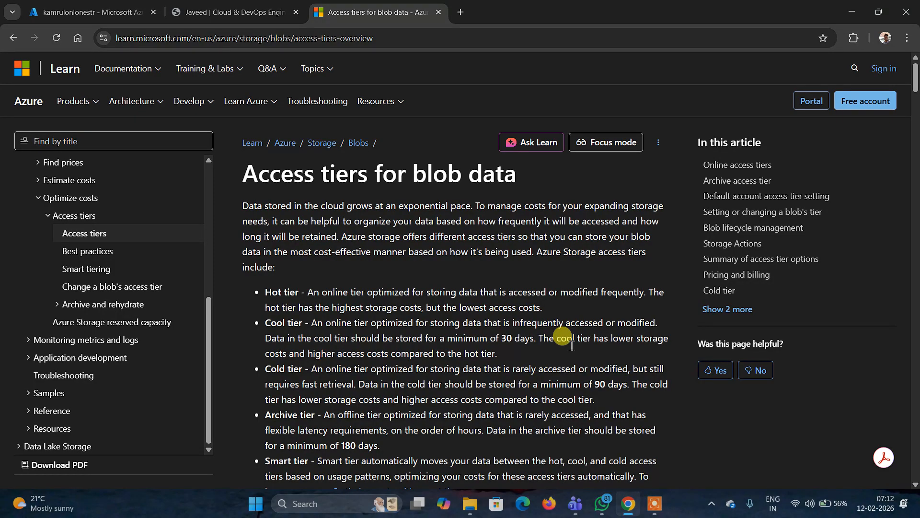
scroll(570, 344, "down", 2)
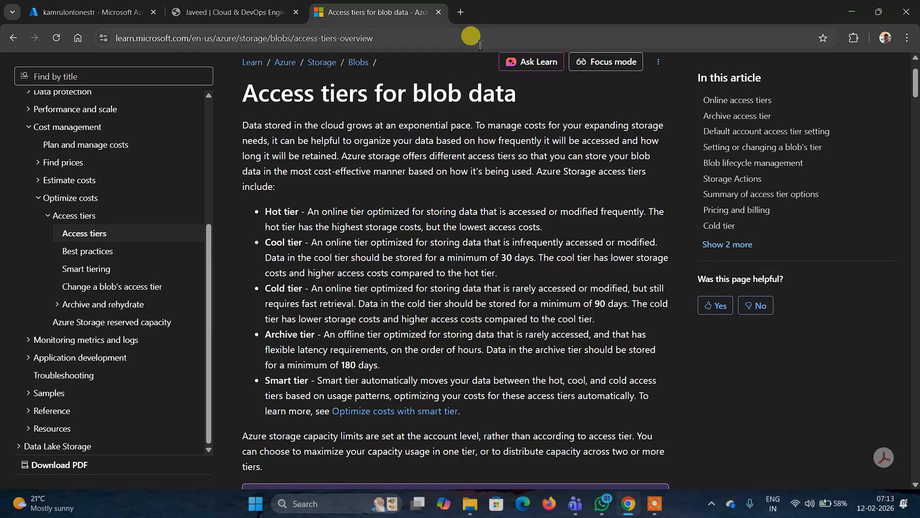
- Open the Change tier panel for error.html in the $web container, review the access tier options, then go back
left_click(90, 12)
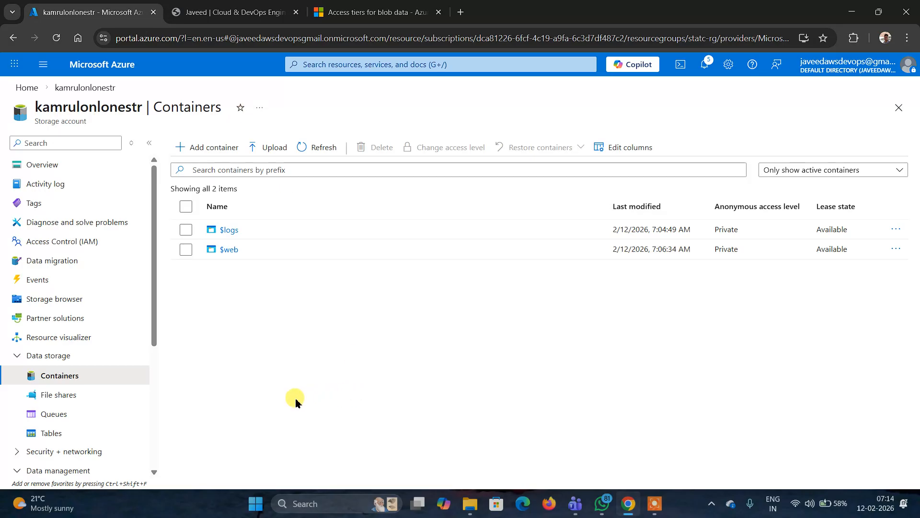
left_click(228, 251)
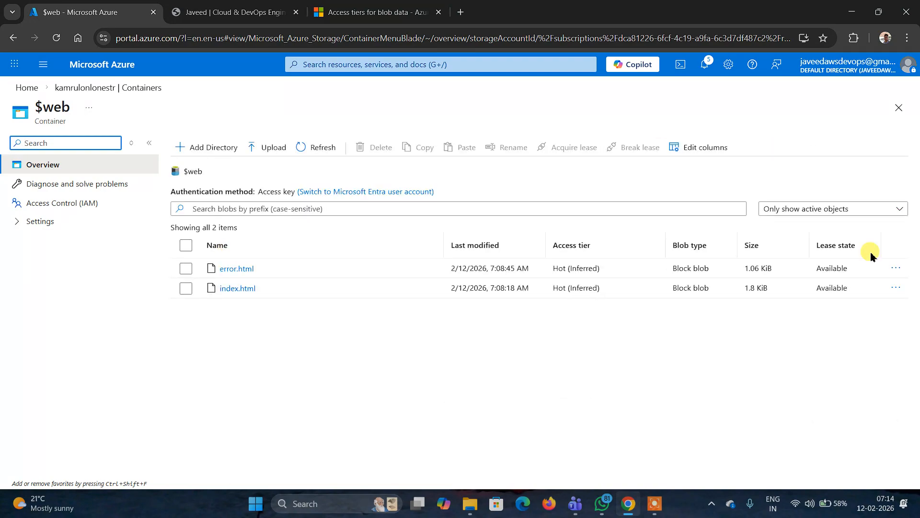
left_click(897, 268)
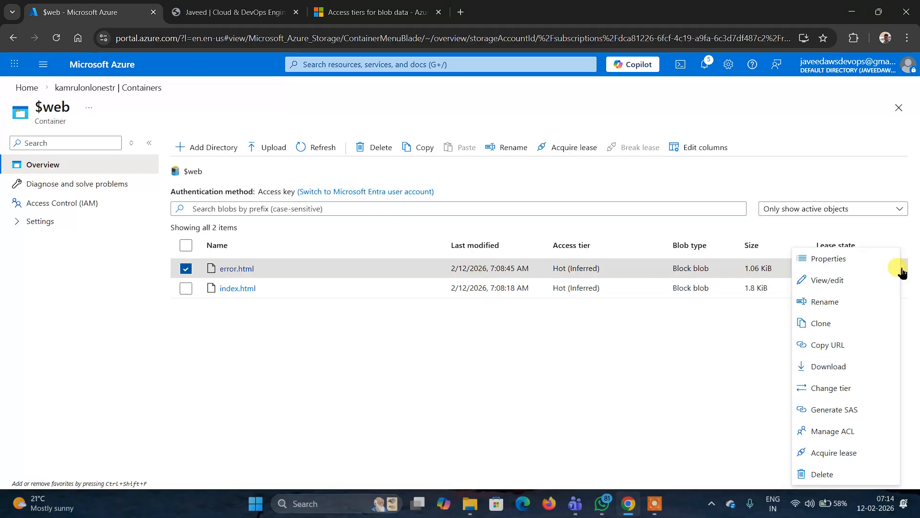
left_click(830, 389)
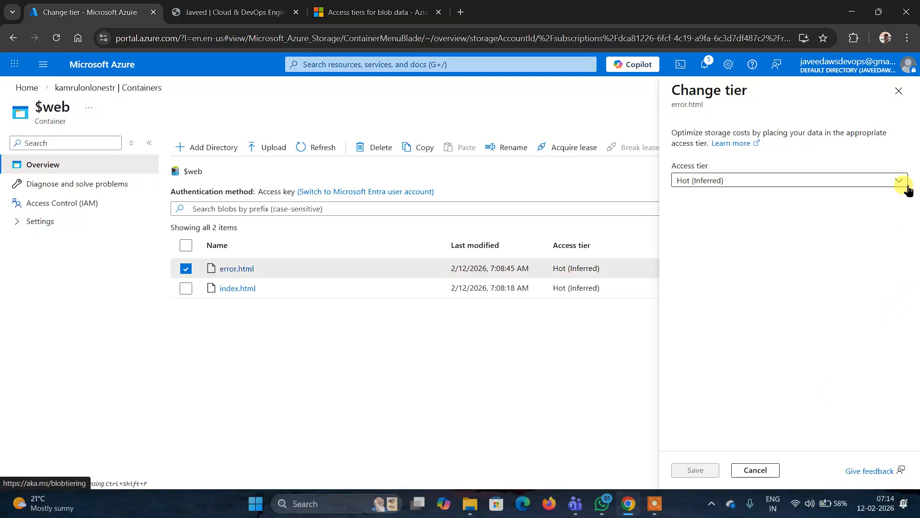
left_click(899, 181)
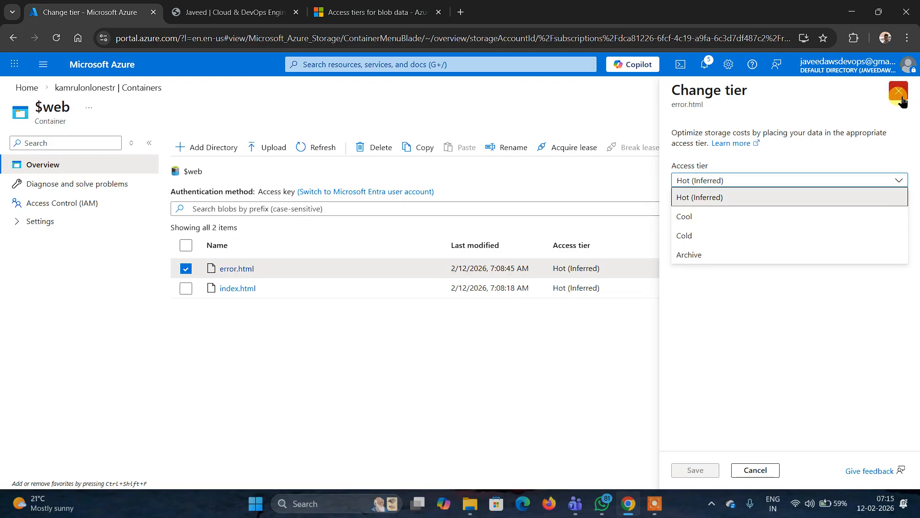
left_click(13, 38)
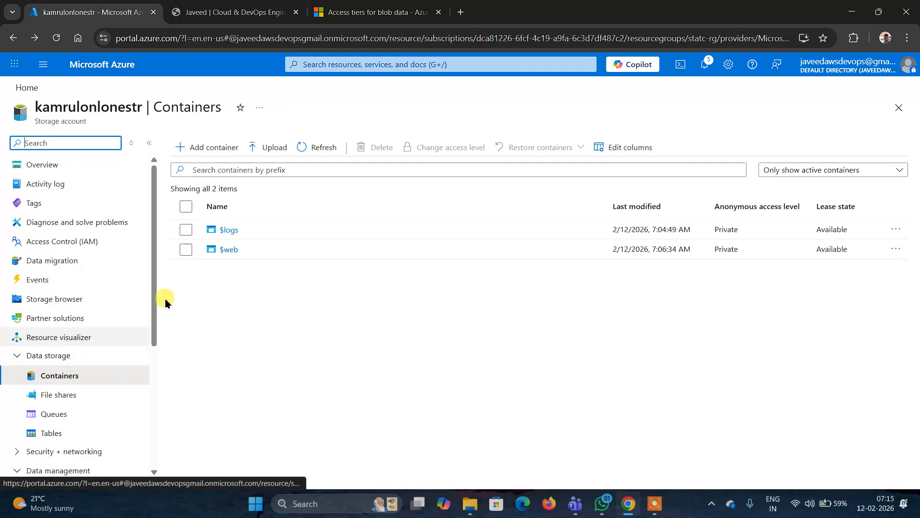
- Open the Change tier panel for index.html, review the access tier options, and close it without saving
left_click(229, 249)
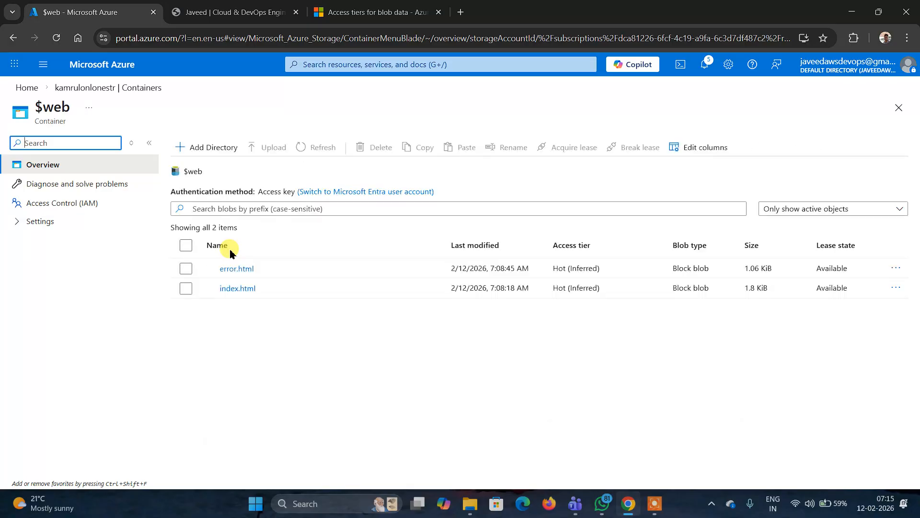
left_click(185, 289)
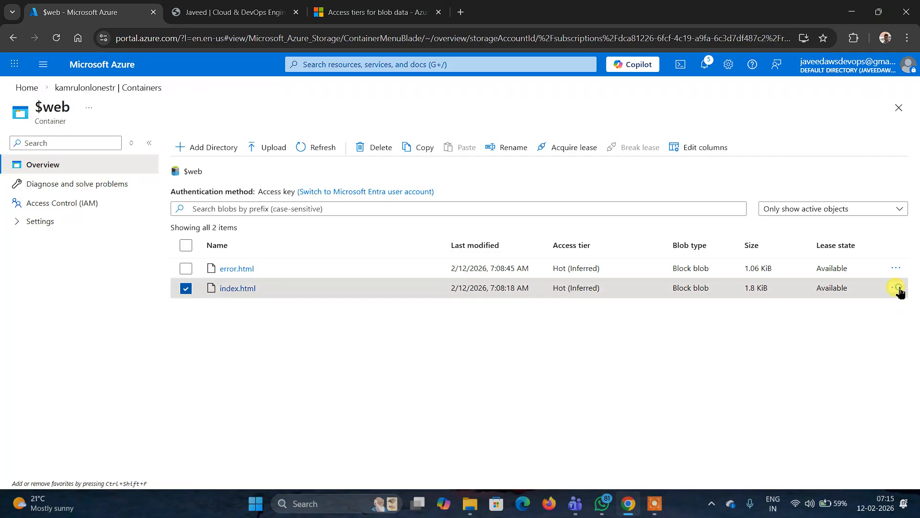
left_click(896, 287)
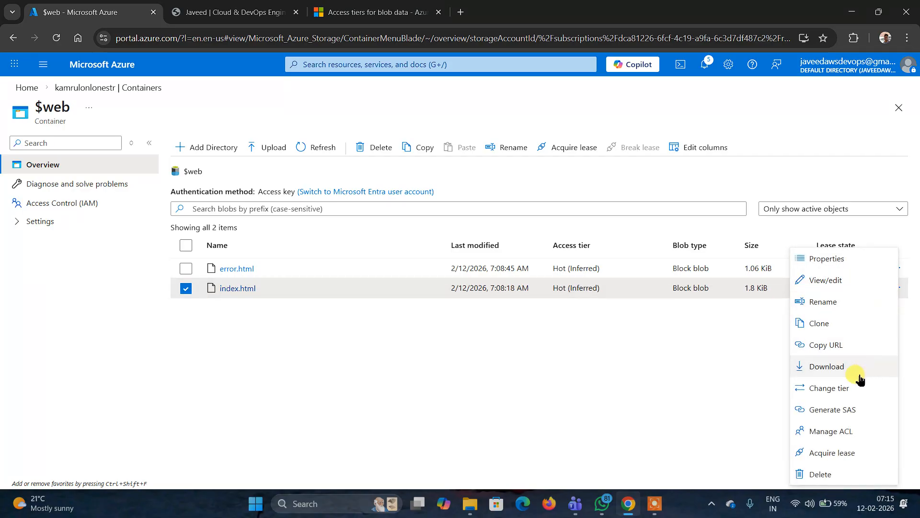
left_click(843, 387)
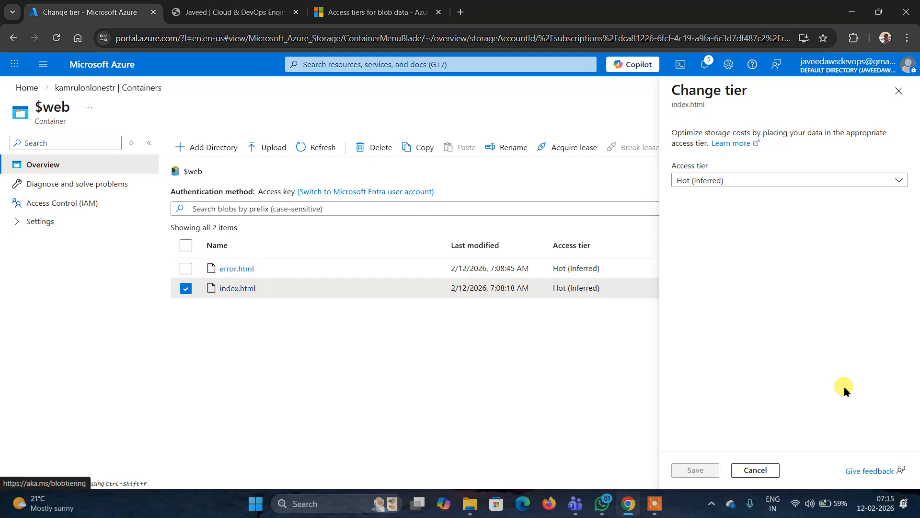
left_click(899, 181)
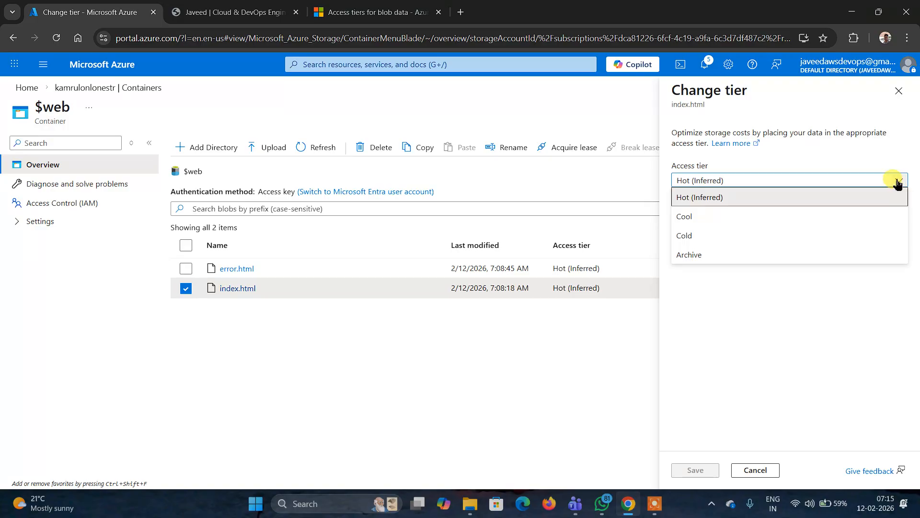
left_click(898, 91)
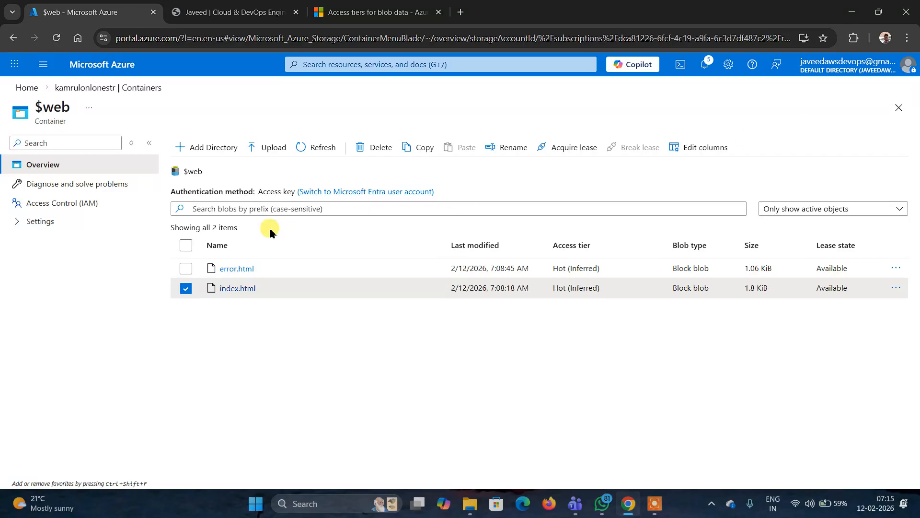
left_click(13, 38)
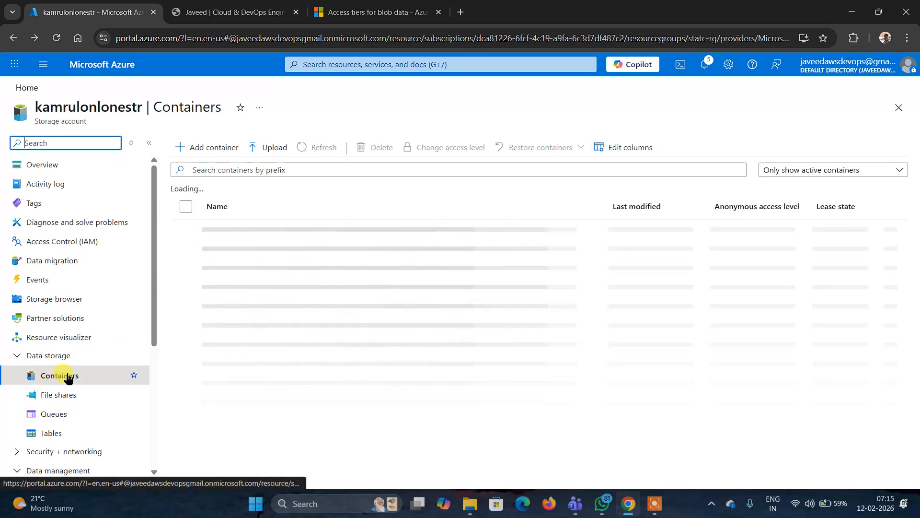
- Open the storage account's Redundancy settings and review the available redundancy options
left_click_drag(154, 307, 148, 390)
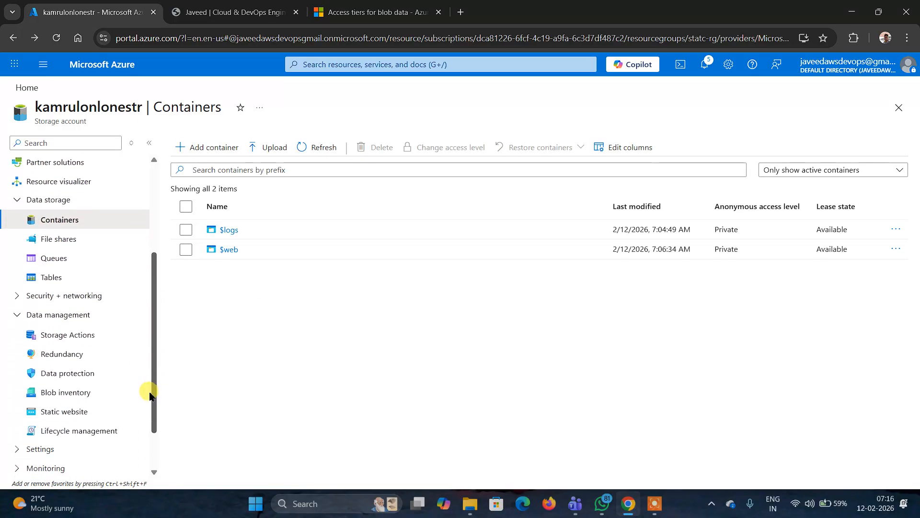
left_click(62, 354)
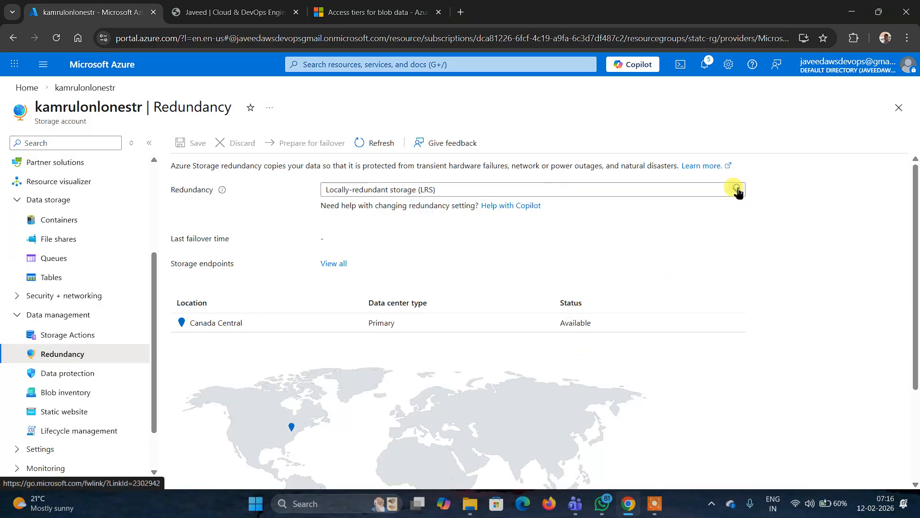
left_click(737, 189)
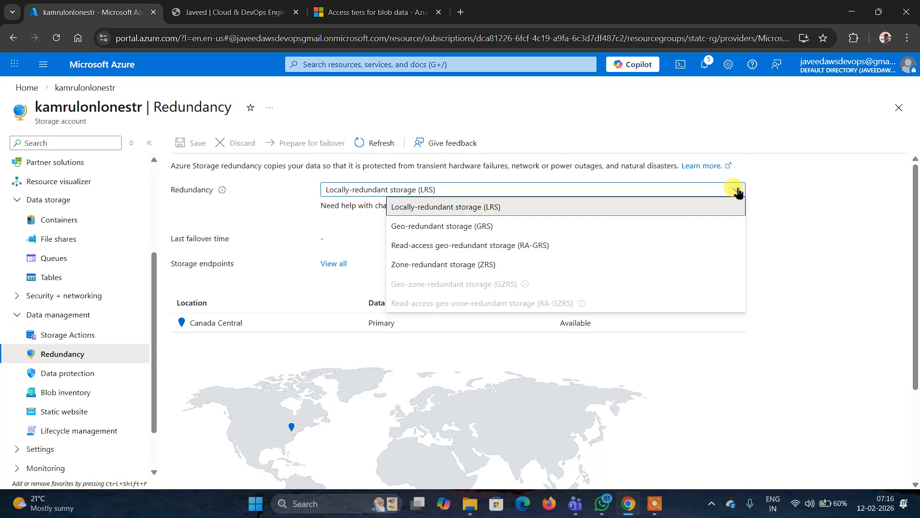
left_click(808, 198)
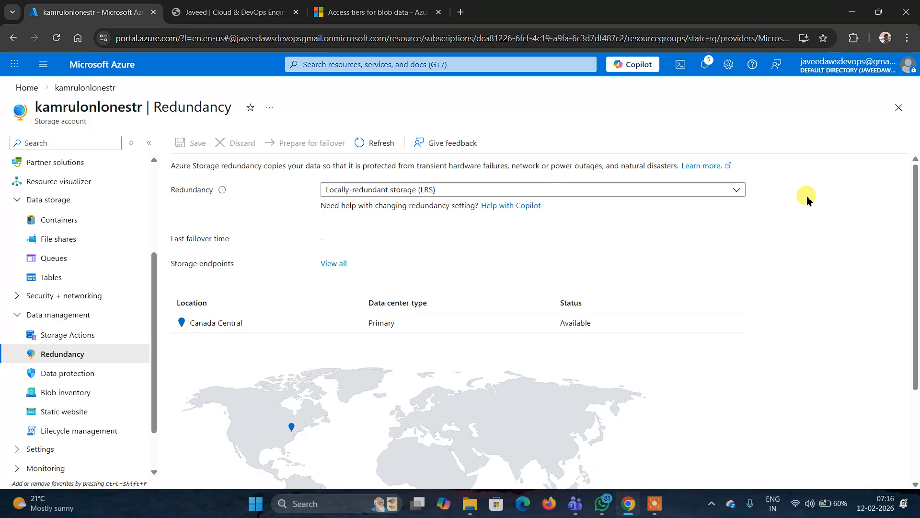
- Open and read the Azure Storage redundancy article on Microsoft Learn
left_click(712, 165)
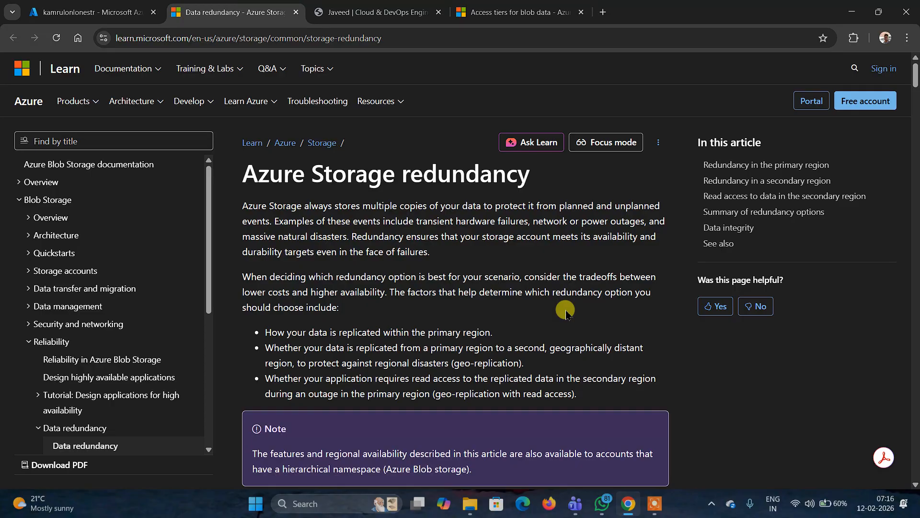
scroll(566, 312, "down", 10)
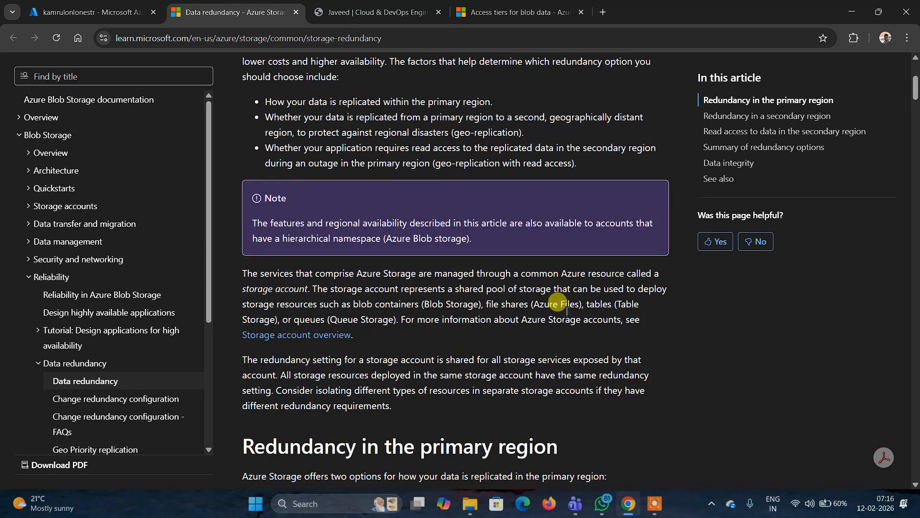
scroll(566, 312, "down", 6)
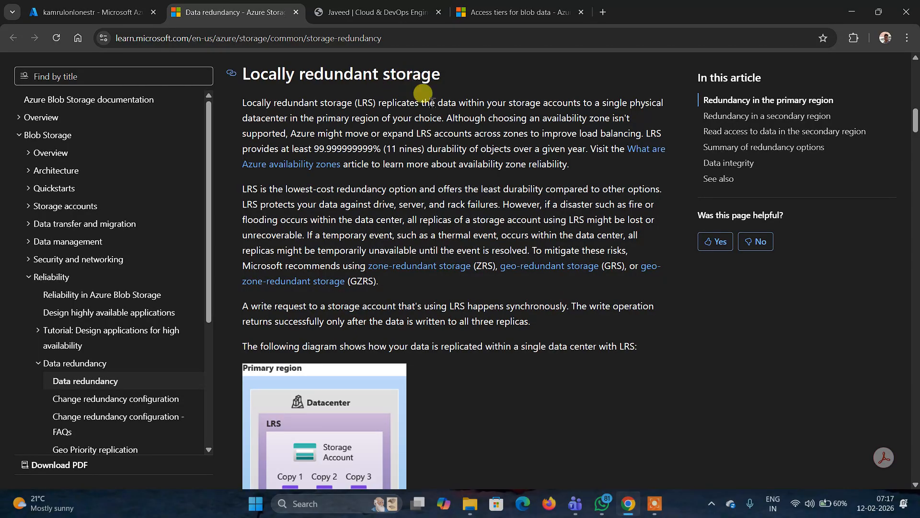
scroll(432, 103, "down", 9)
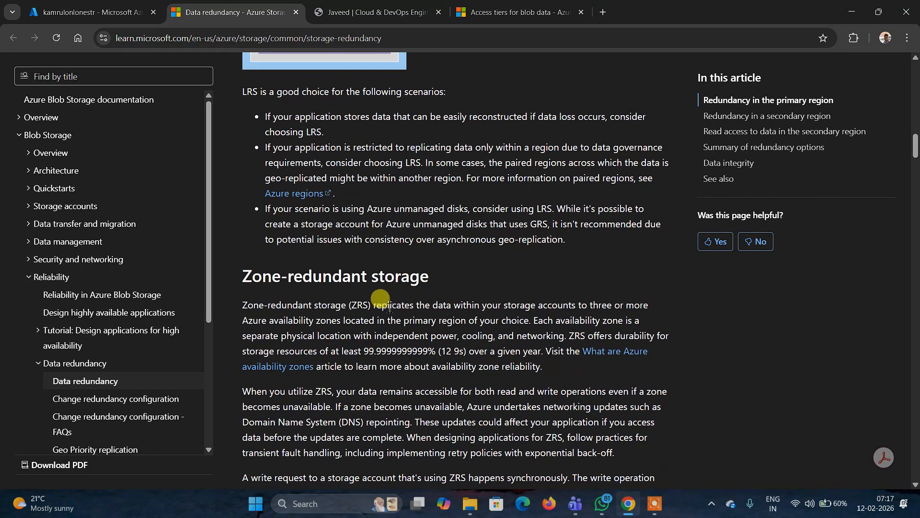
scroll(390, 300, "down", 7)
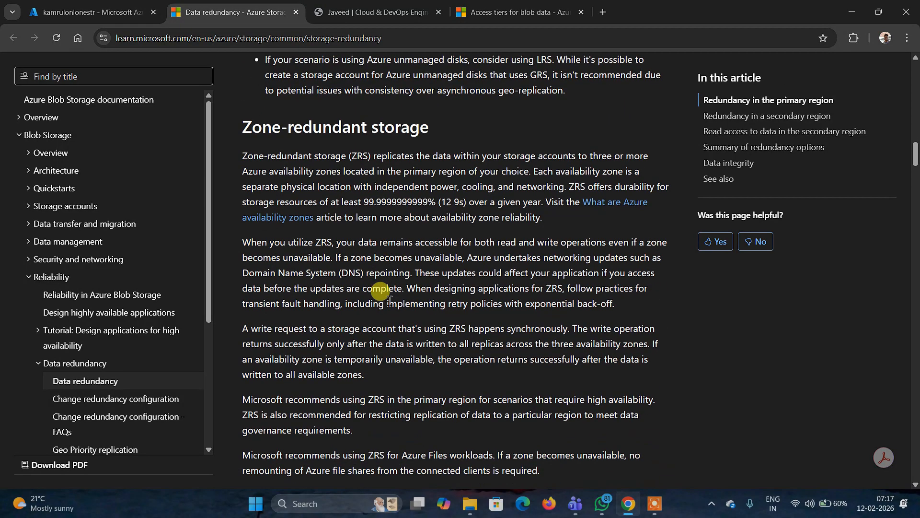
scroll(383, 295, "up", 4)
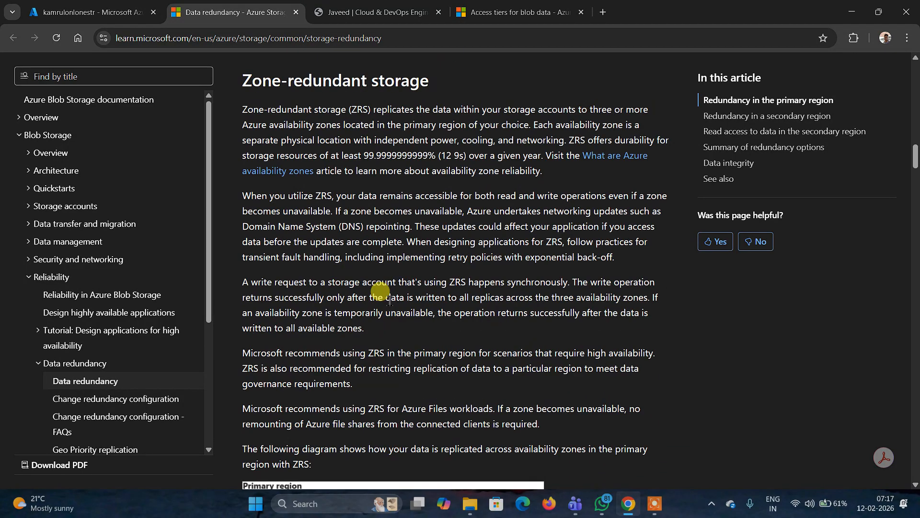
scroll(388, 300, "down", 16)
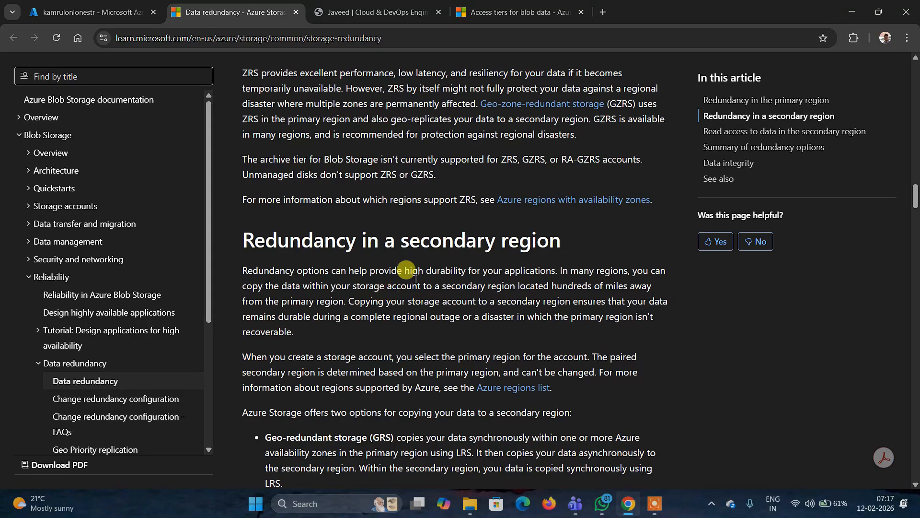
scroll(408, 273, "down", 11)
scroll(440, 271, "down", 6)
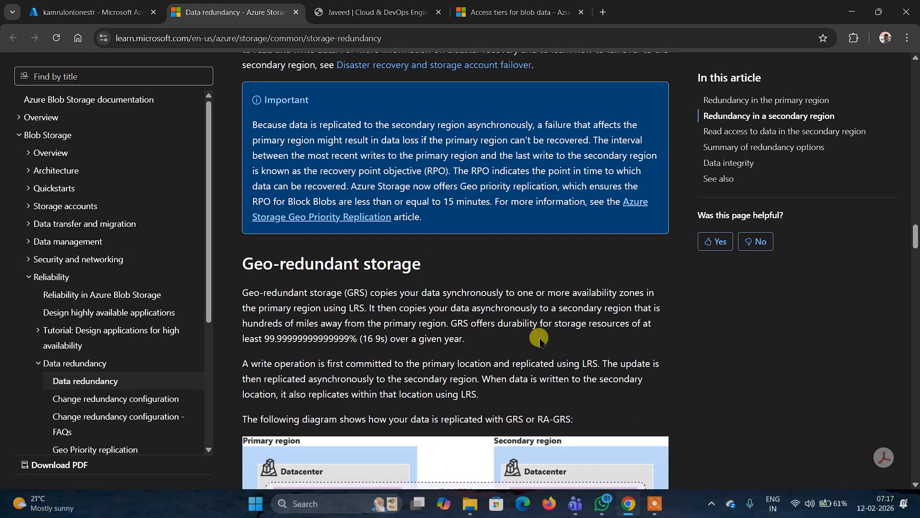
scroll(364, 281, "down", 8)
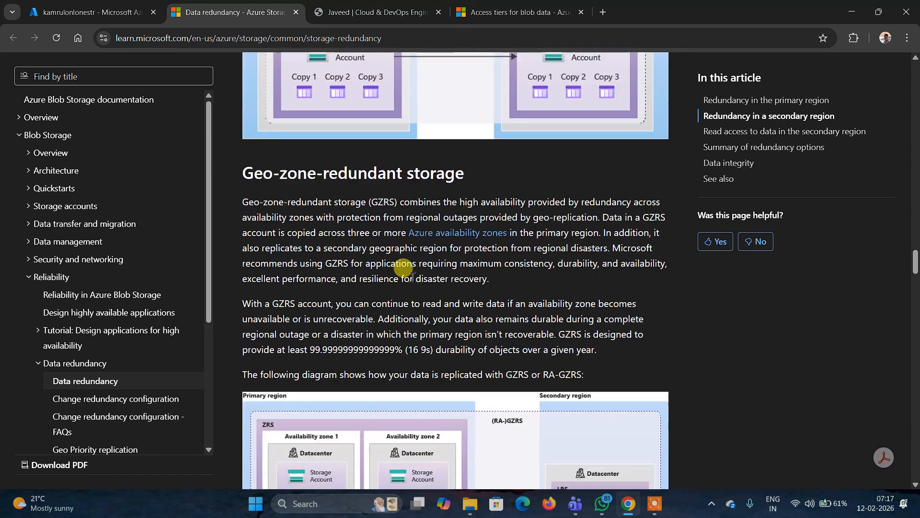
scroll(407, 273, "down", 11)
scroll(412, 279, "down", 9)
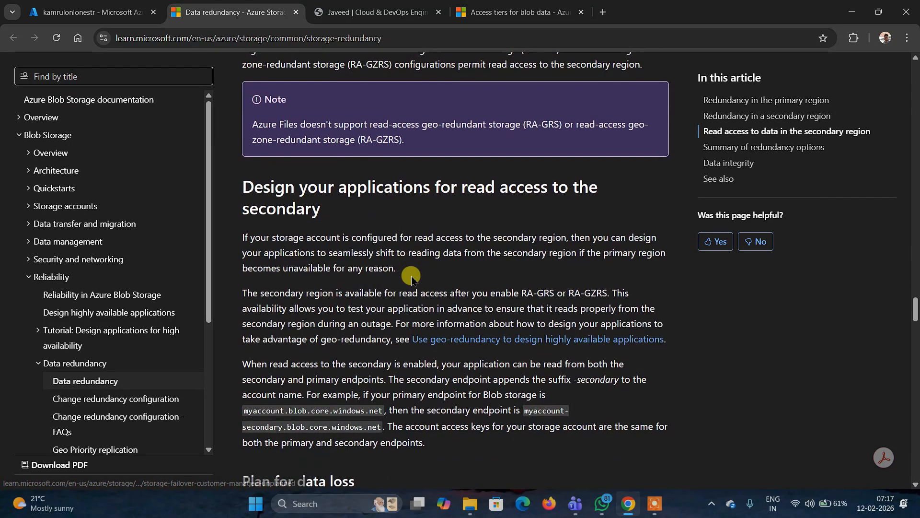
scroll(412, 279, "up", 17)
scroll(411, 275, "up", 20)
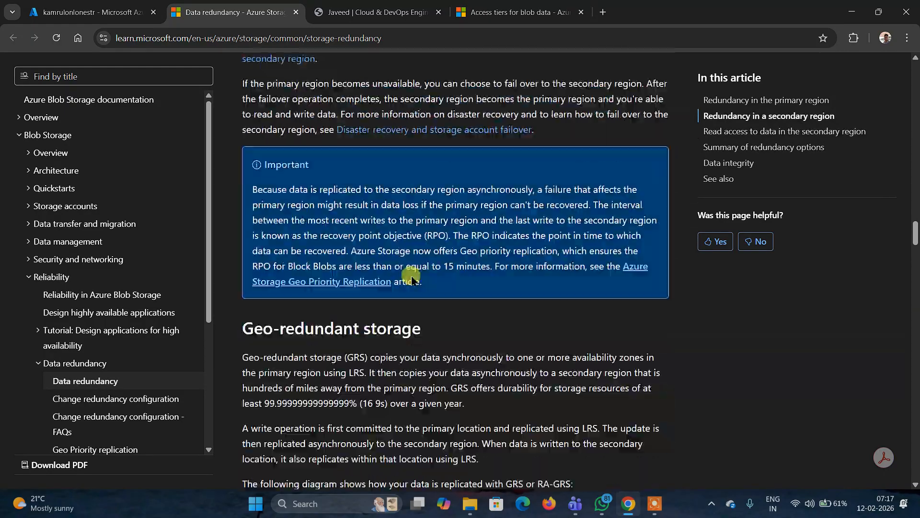
scroll(411, 279, "up", 17)
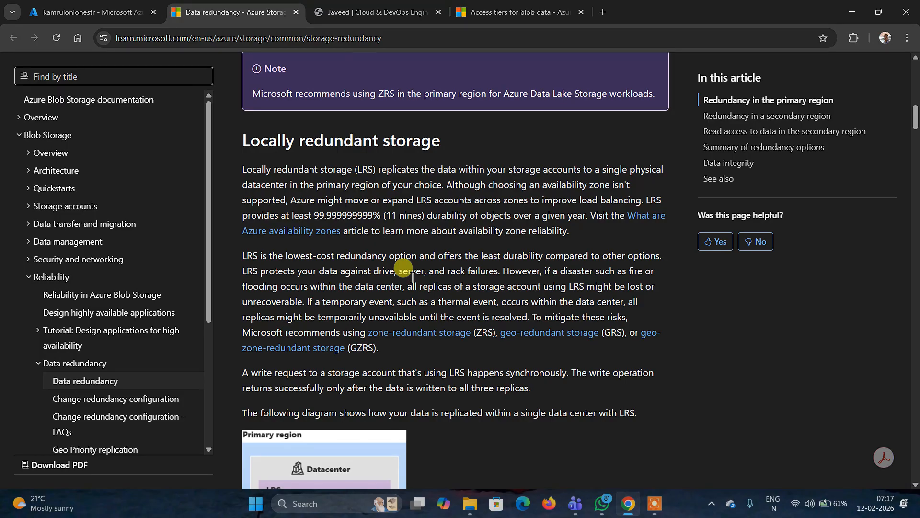
scroll(411, 277, "up", 7)
scroll(404, 269, "down", 3)
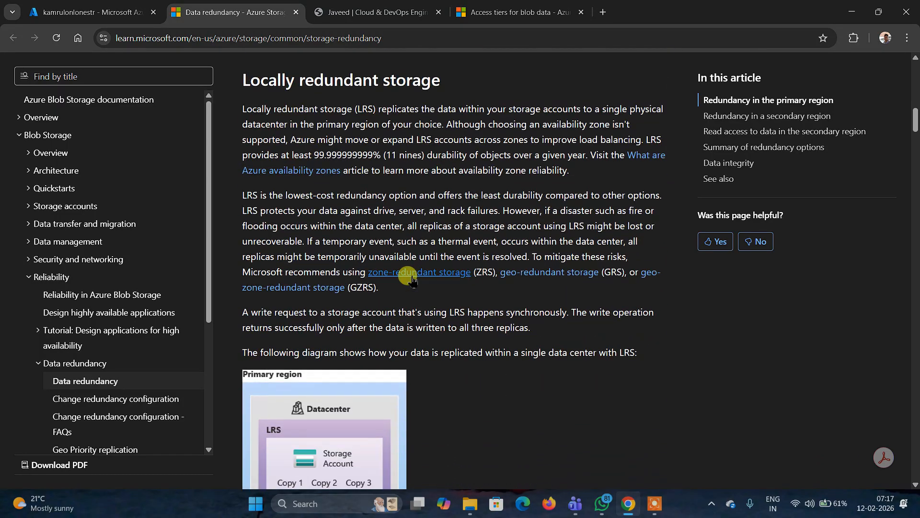
scroll(407, 271, "down", 2)
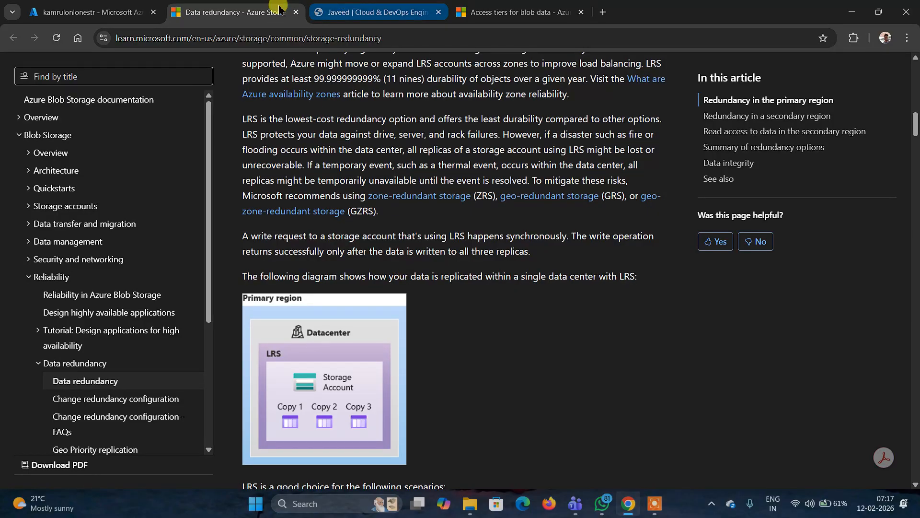
- Close the Access tiers for blob data tab and return to the redundancy article
left_click(118, 15)
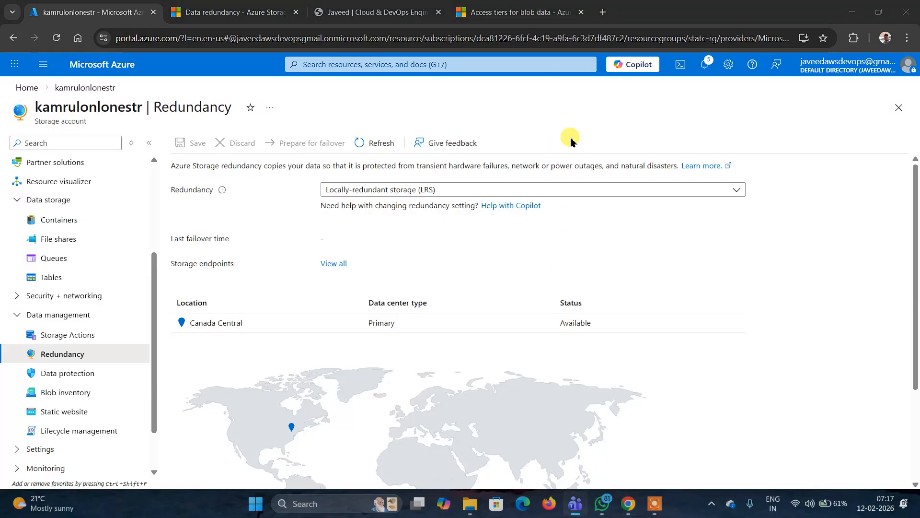
left_click(507, 11)
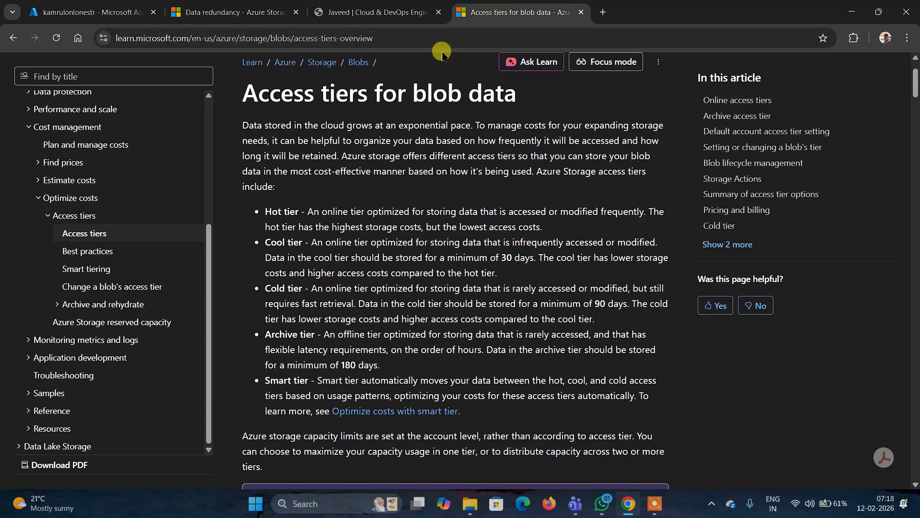
left_click(392, 13)
left_click(254, 11)
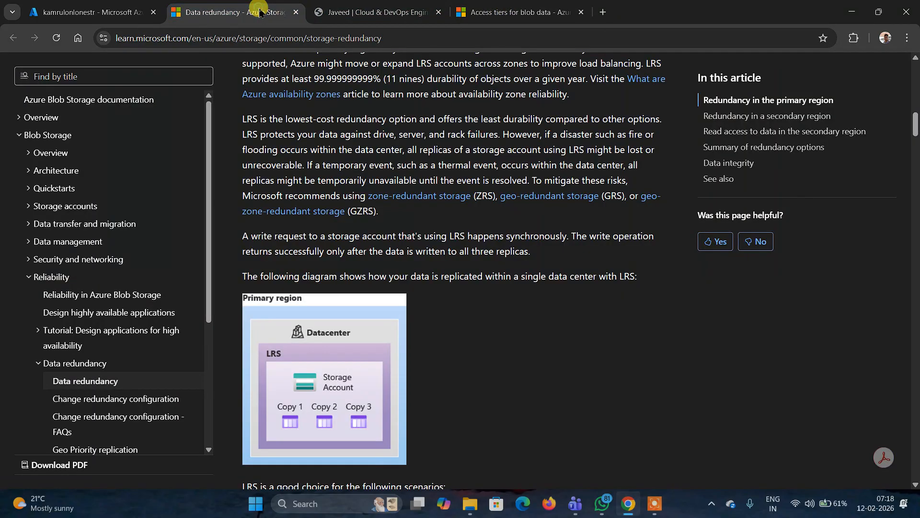
left_click(585, 13)
scroll(371, 334, "down", 1)
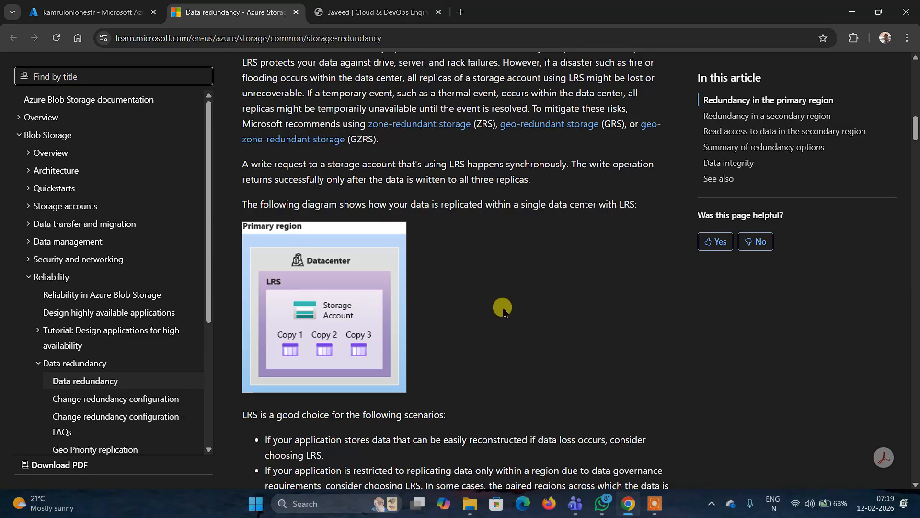
- Read through the redundancy article's sections on locally redundant, zone-redundant and geo-redundant storage and their diagrams
scroll(503, 312, "down", 1)
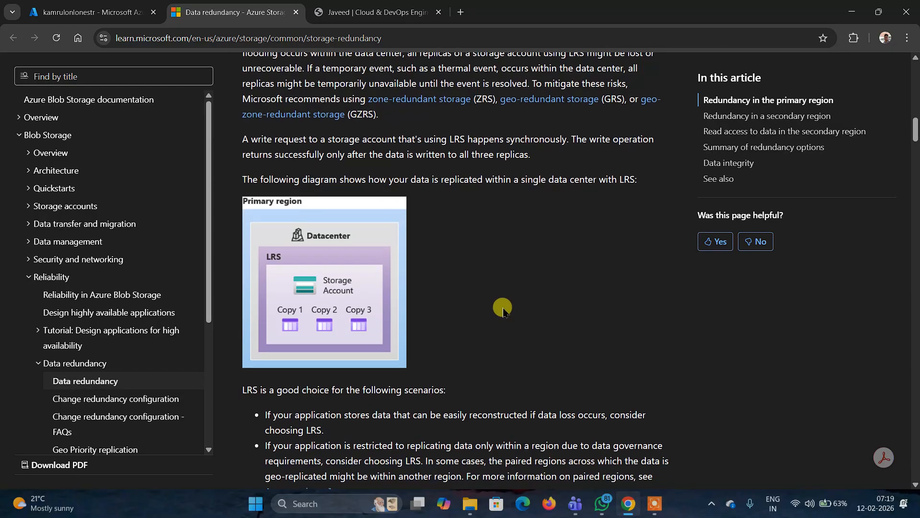
scroll(503, 312, "down", 9)
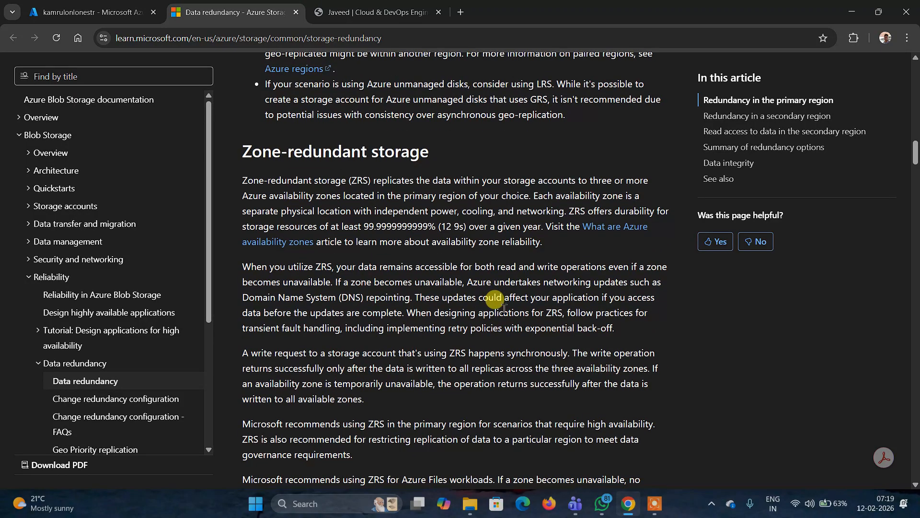
scroll(503, 307, "down", 1)
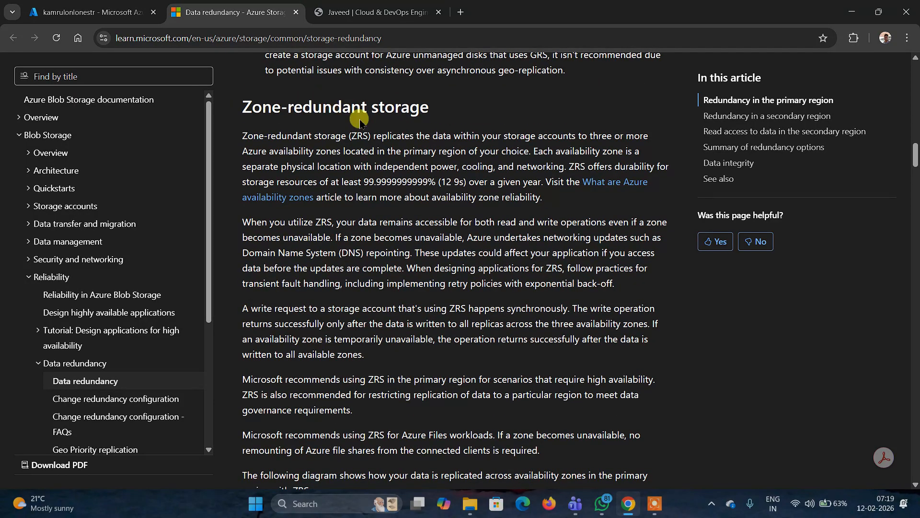
scroll(456, 181, "down", 7)
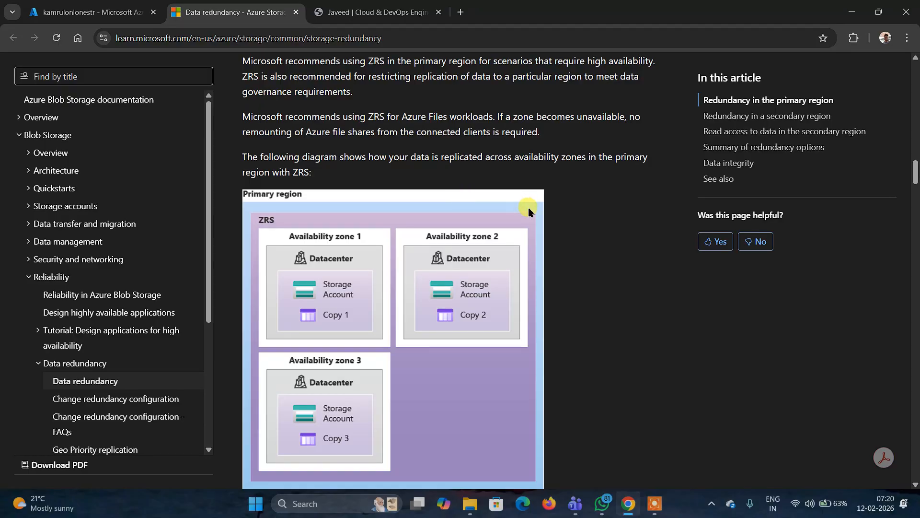
scroll(614, 252, "down", 3)
scroll(615, 253, "down", 20)
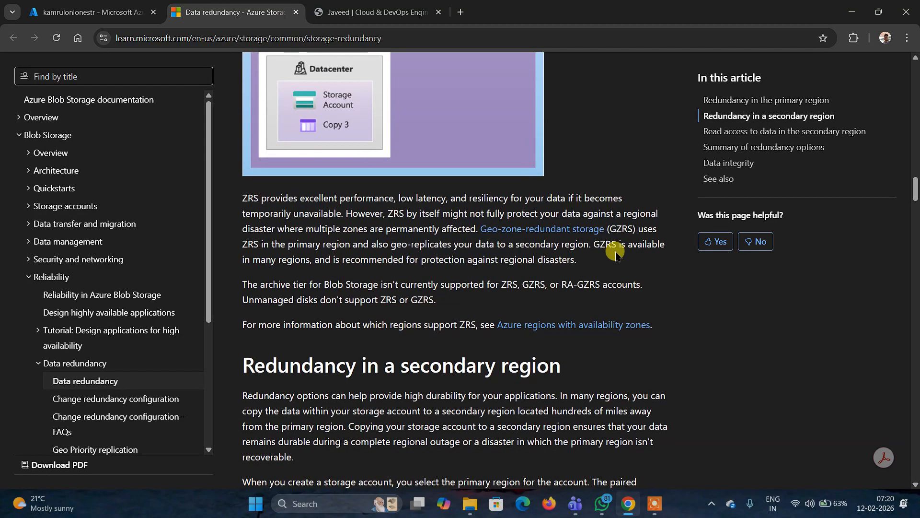
scroll(615, 253, "down", 6)
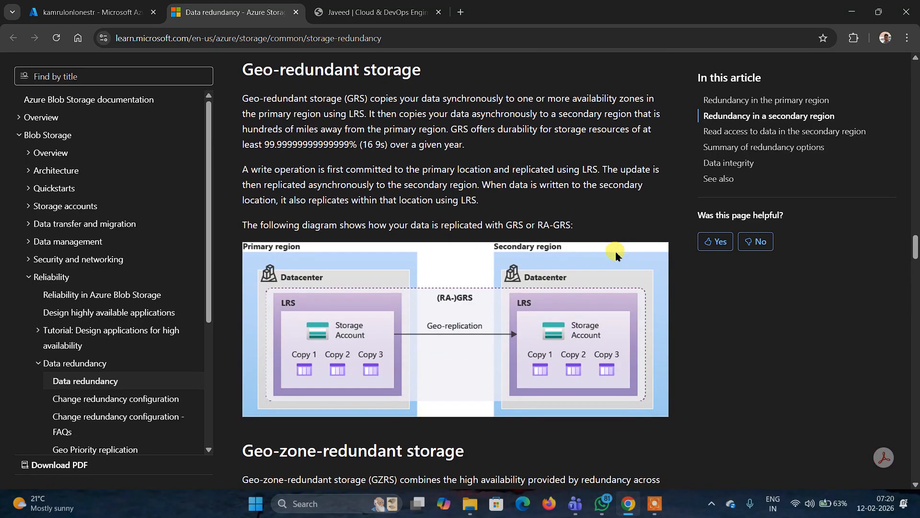
scroll(615, 252, "up", 1)
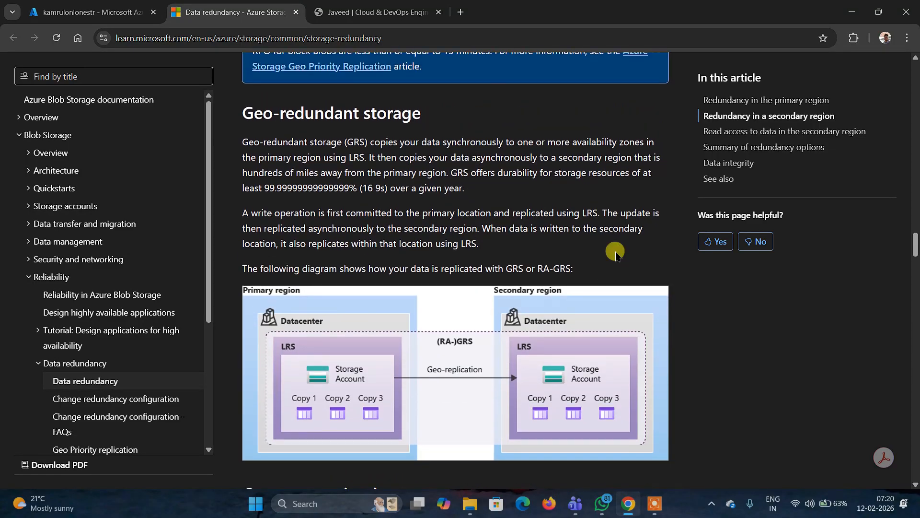
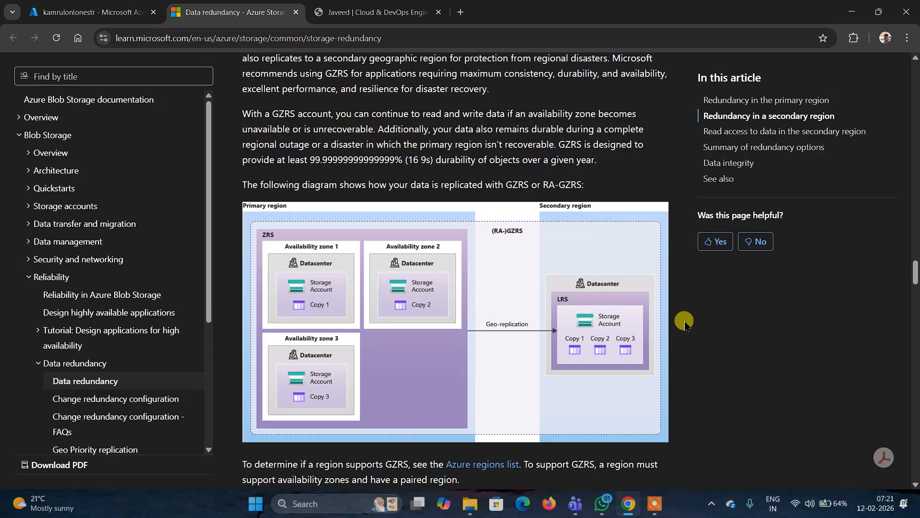
- Review the geo-zone-redundant storage section and its replication diagram in the redundancy article
scroll(681, 319, "up", 2)
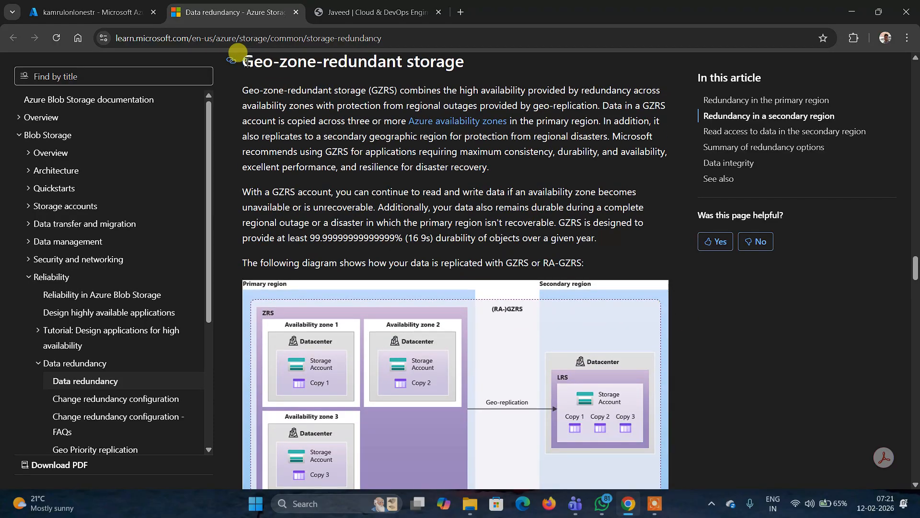
left_click_drag(237, 54, 471, 124)
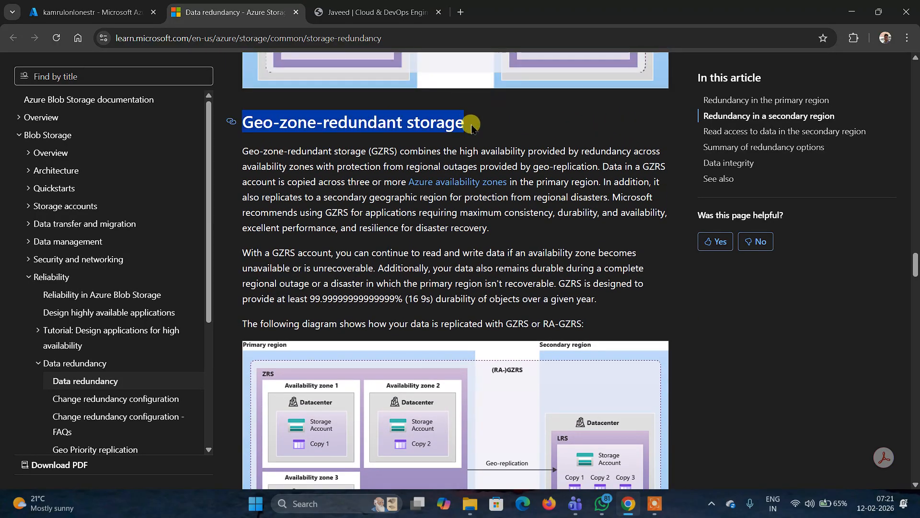
scroll(548, 225, "down", 3)
scroll(549, 225, "down", 3)
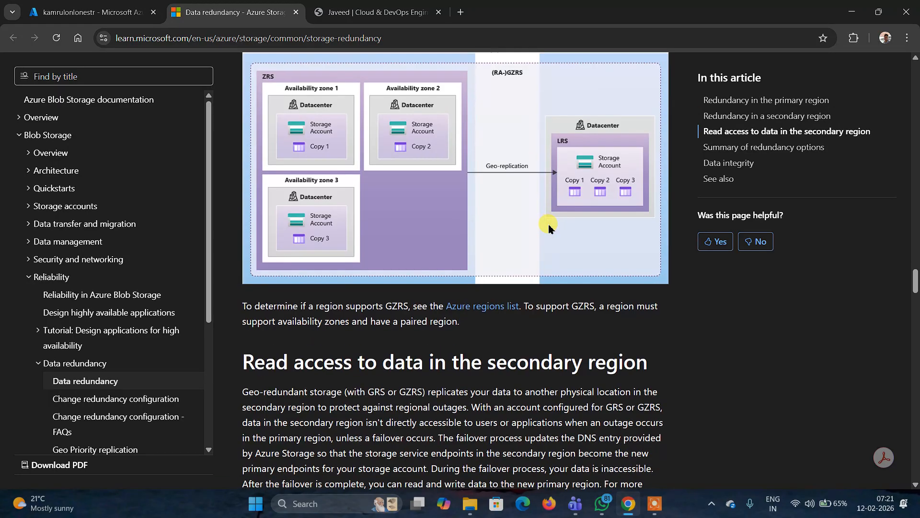
scroll(549, 225, "up", 3)
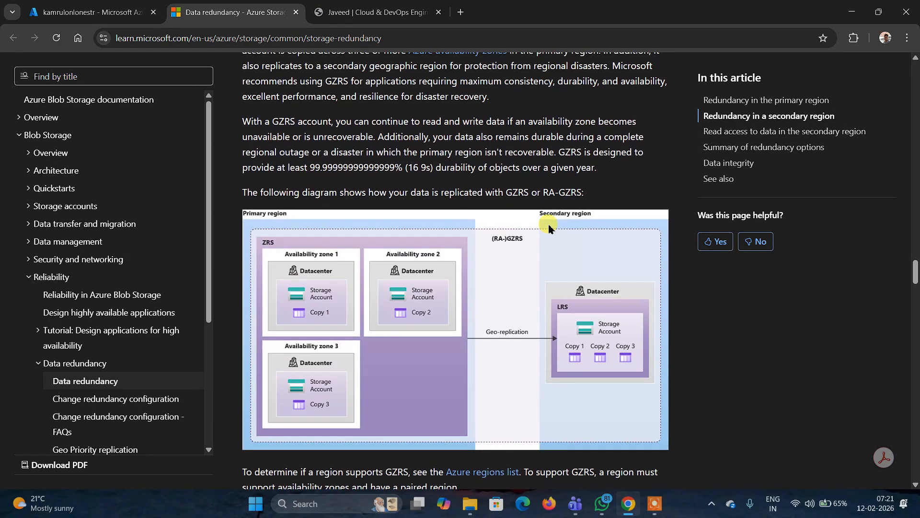
- Try switching the storage account's redundancy to Geo-redundant storage (GRS), then revert it to Locally-redundant storage (LRS) without saving
left_click(101, 9)
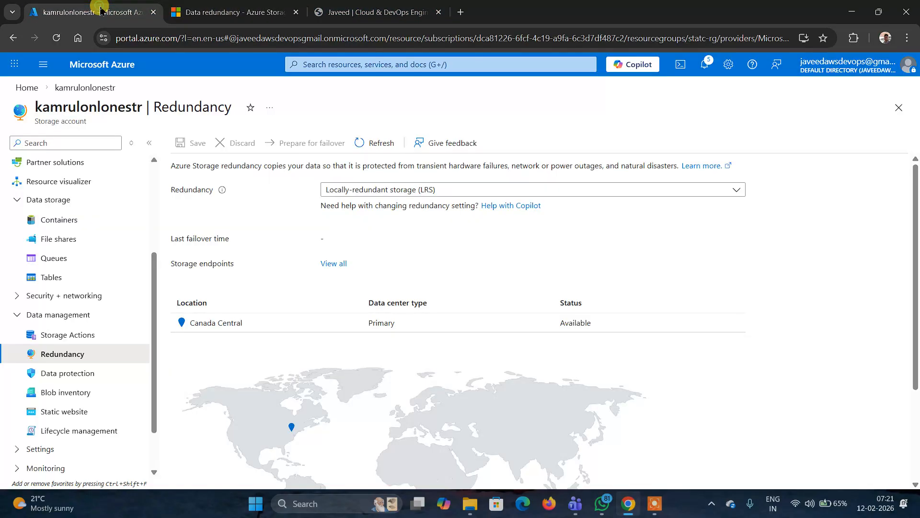
left_click(735, 189)
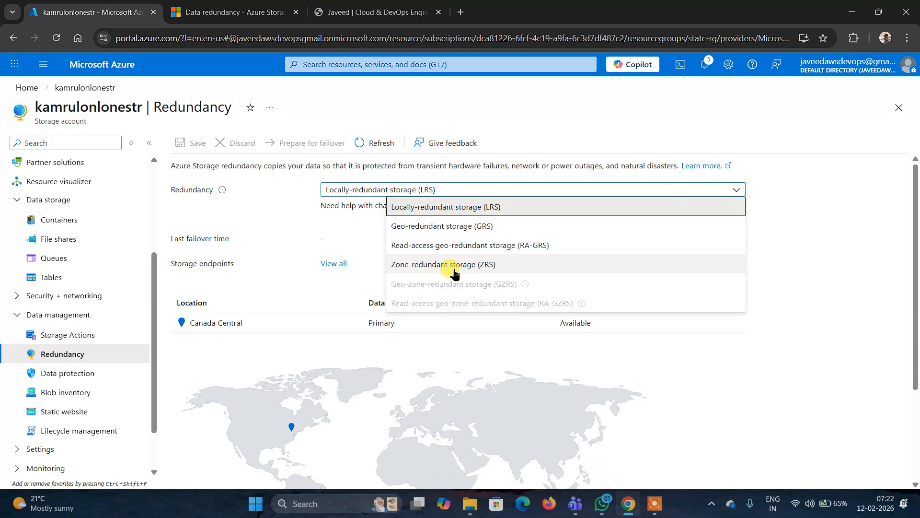
left_click(438, 226)
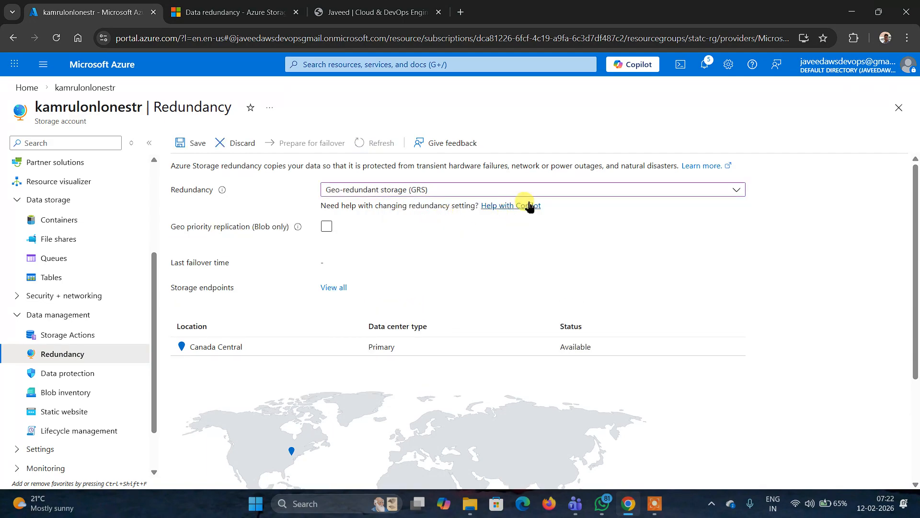
scroll(642, 219, "down", 3)
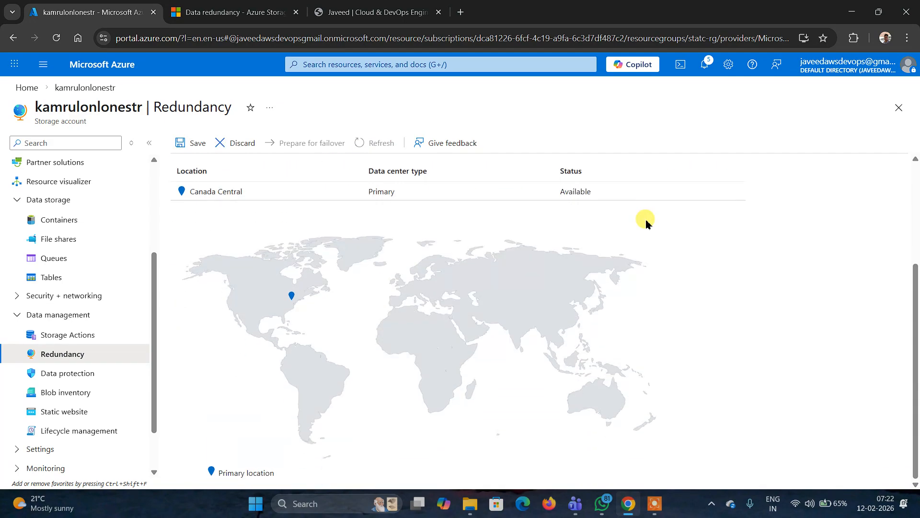
scroll(538, 246, "up", 2)
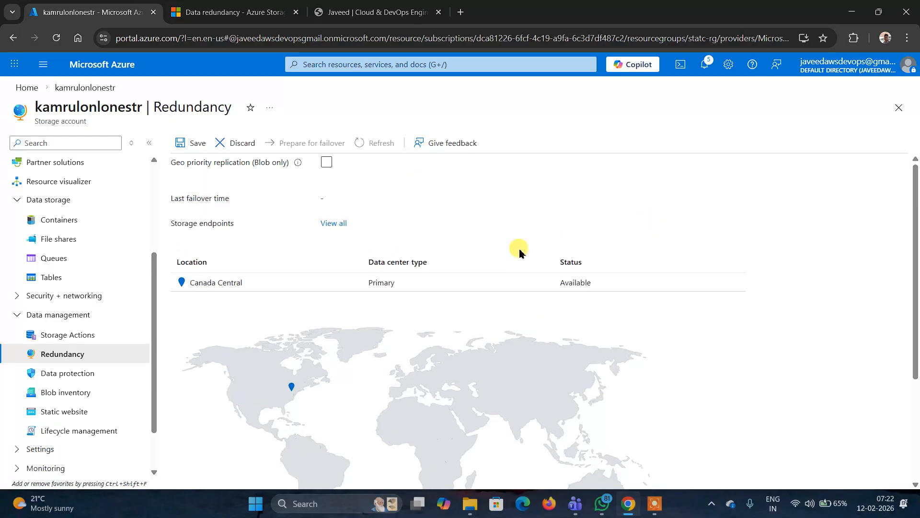
scroll(519, 251, "up", 1)
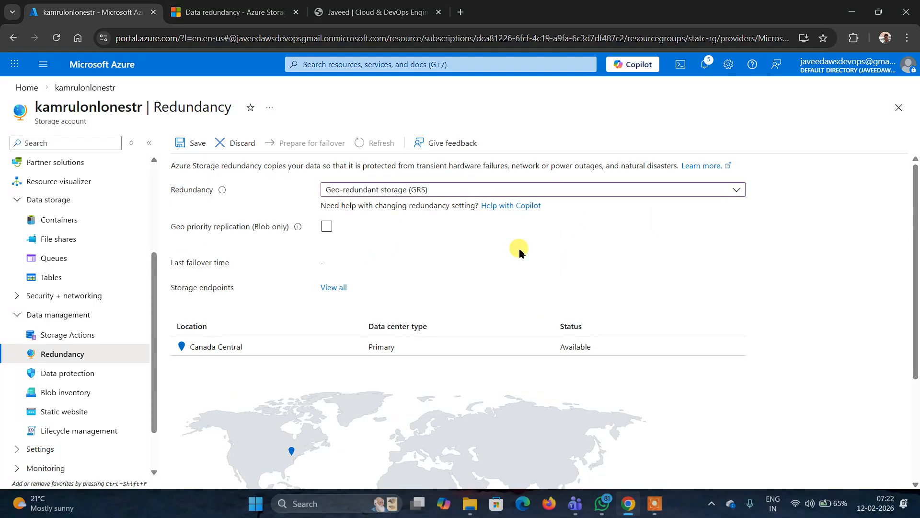
left_click(735, 189)
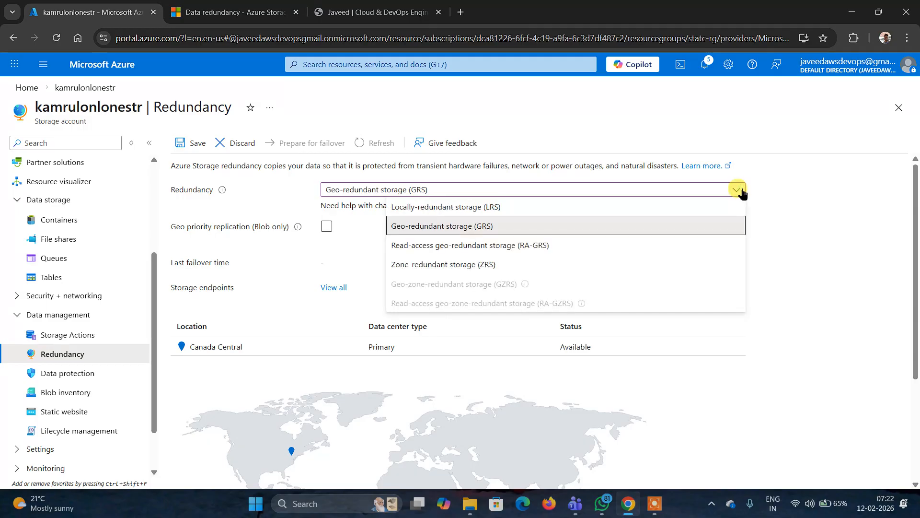
left_click(513, 208)
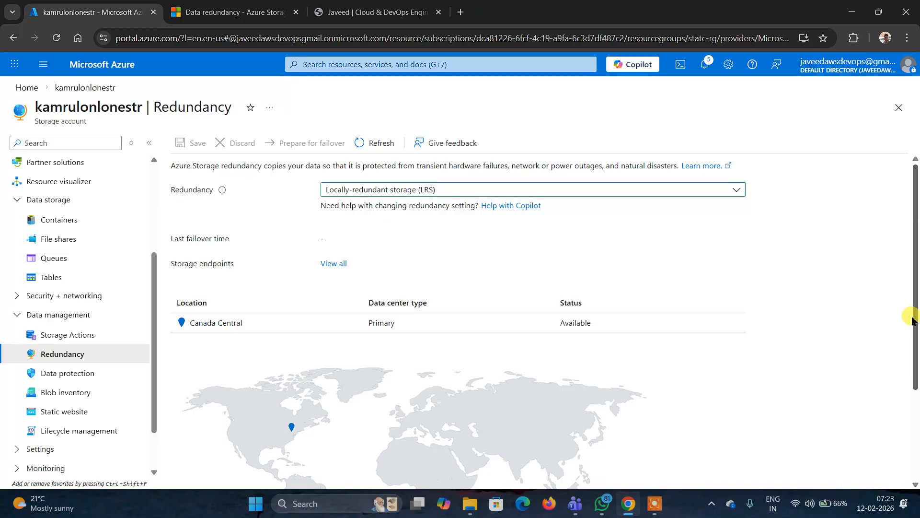
- Open the storage account's Lifecycle management page
left_click(87, 432)
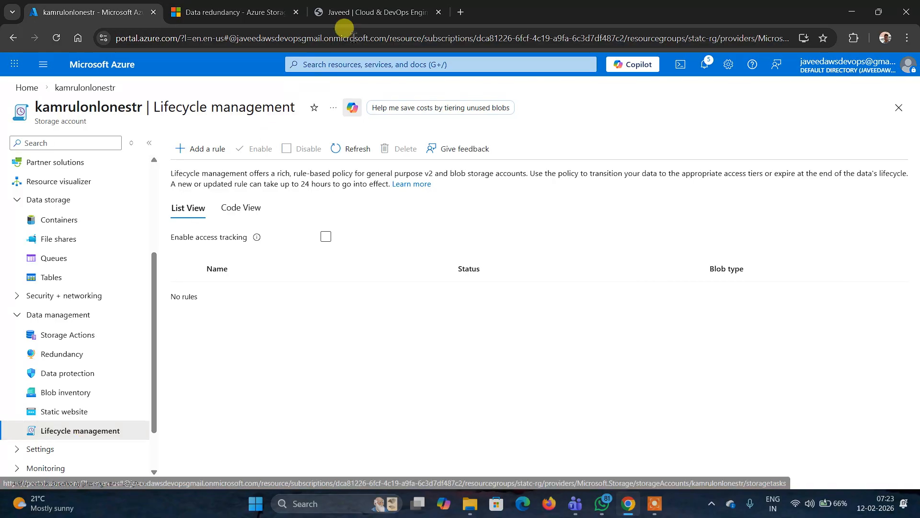
left_click(364, 13)
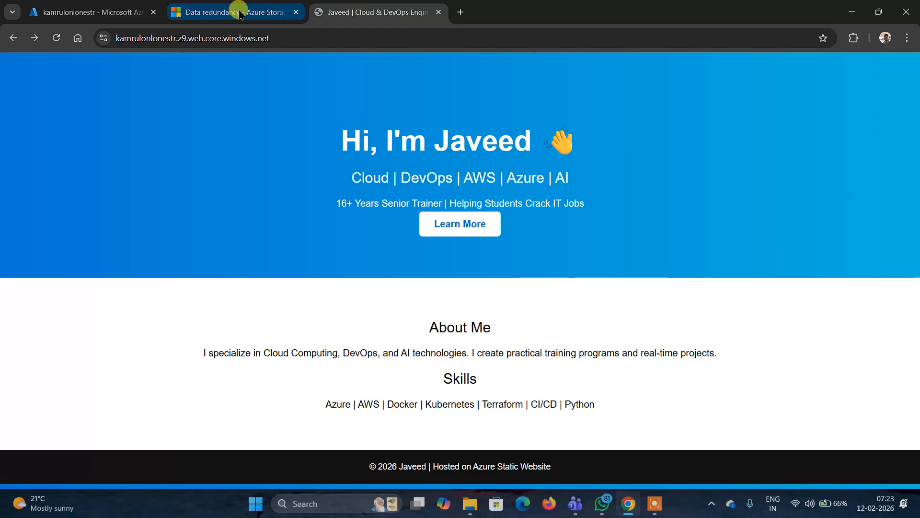
left_click(74, 11)
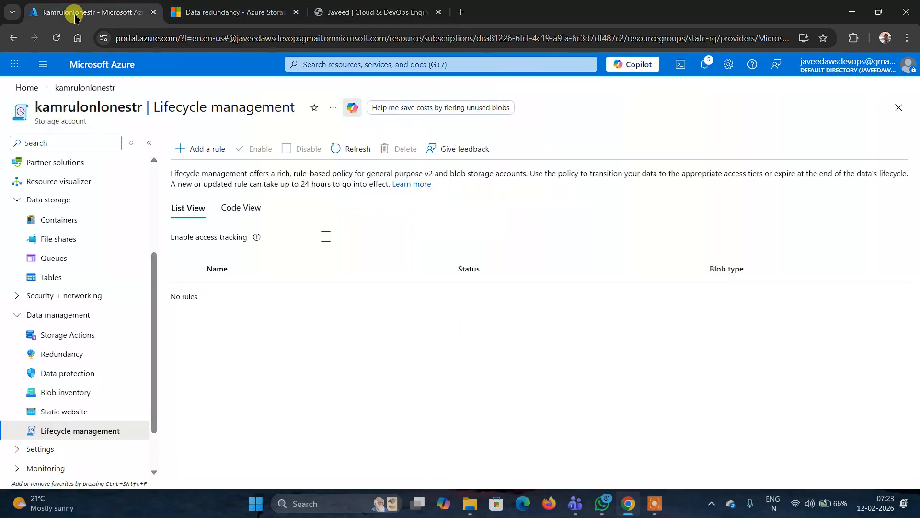
- Open the lifecycle management overview article on Microsoft Learn and read its introduction, then return to the portal
left_click(417, 185)
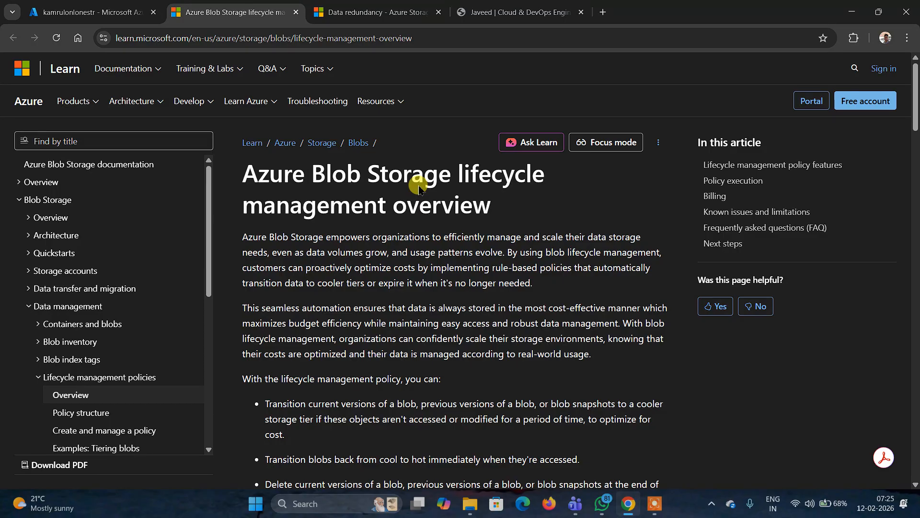
scroll(418, 187, "down", 3)
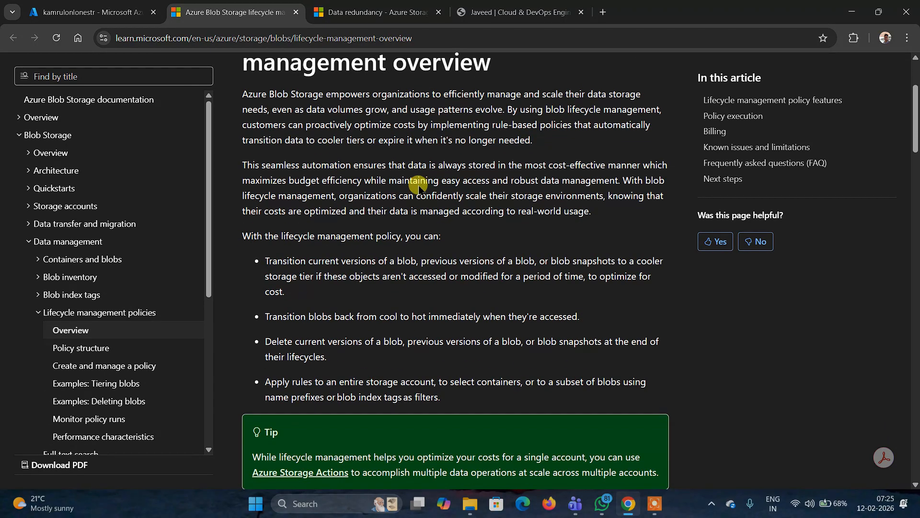
scroll(418, 187, "down", 4)
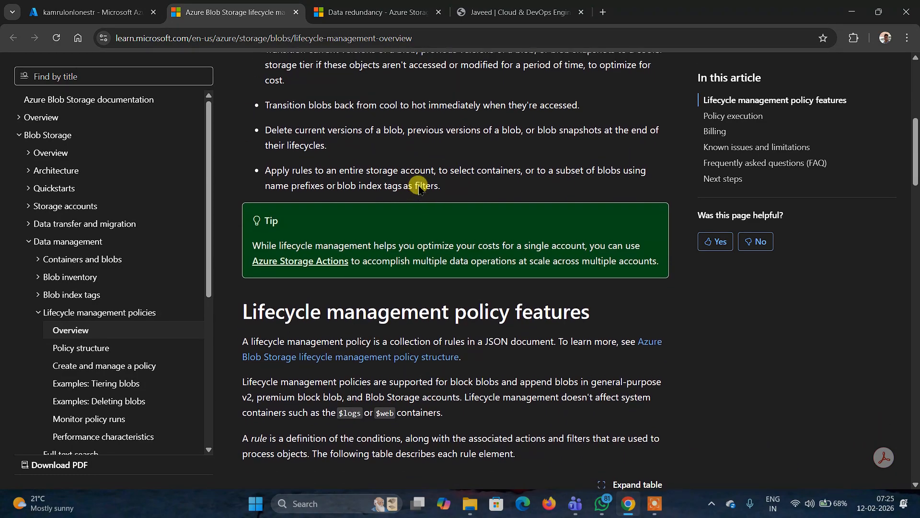
scroll(418, 187, "up", 4)
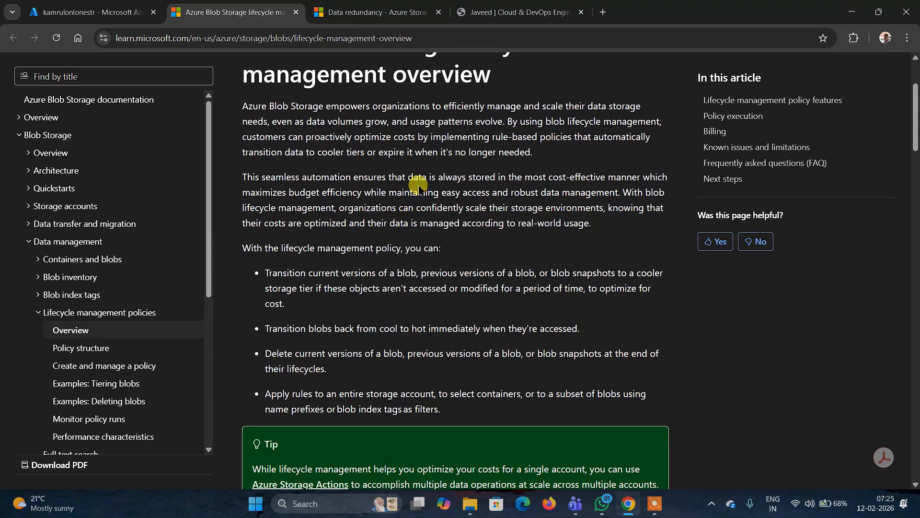
left_click(92, 12)
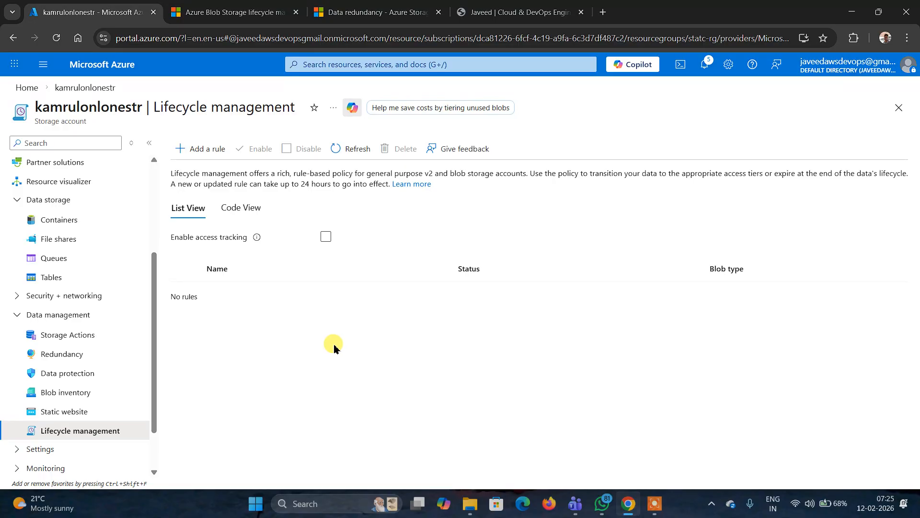
- View the storage account's Data protection soft delete settings and go back to Lifecycle management
left_click_drag(154, 256, 154, 386)
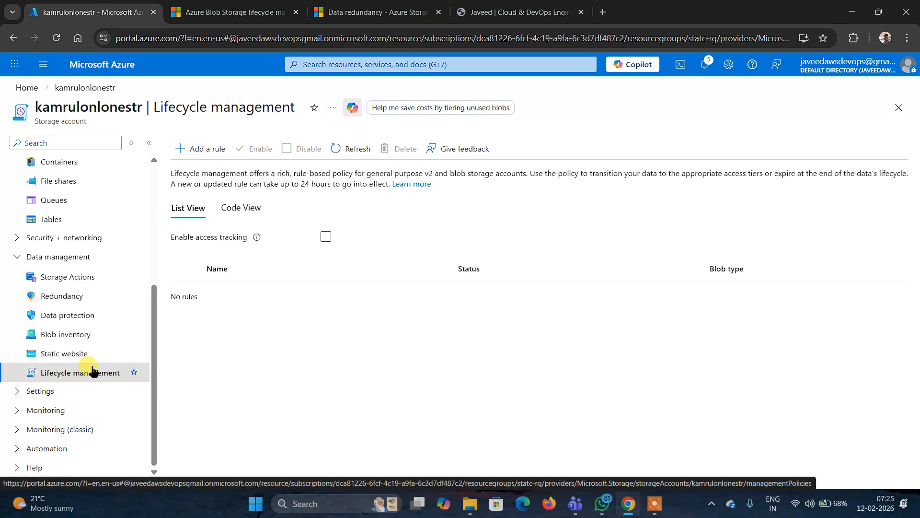
left_click(70, 315)
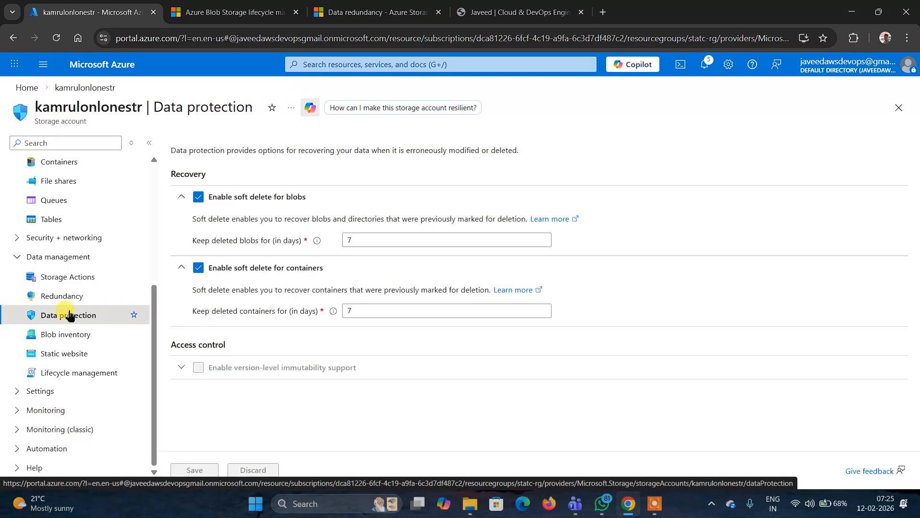
left_click(76, 376)
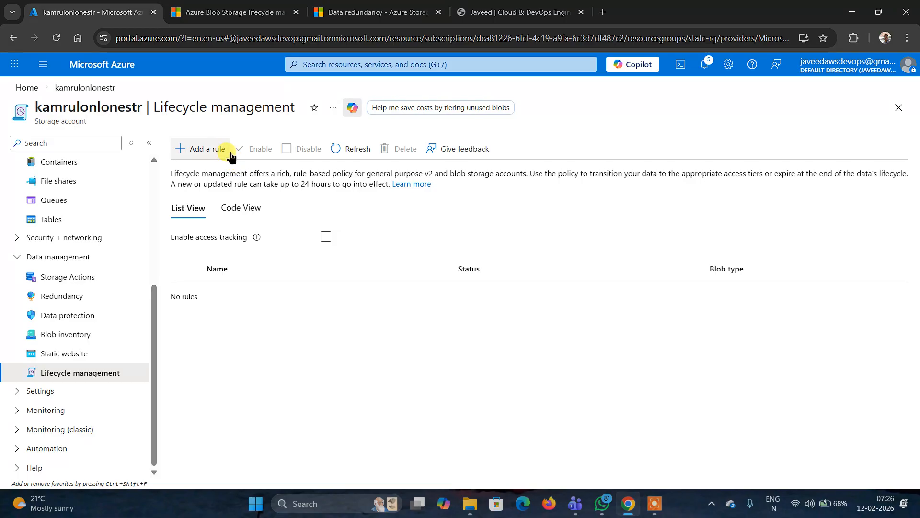
- Start adding a lifecycle management rule named mylifemyrule
left_click(210, 152)
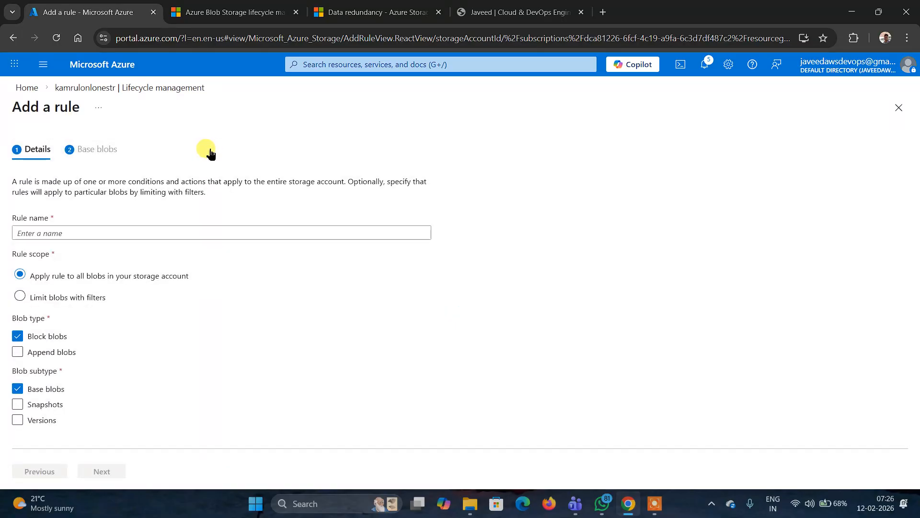
left_click(44, 238)
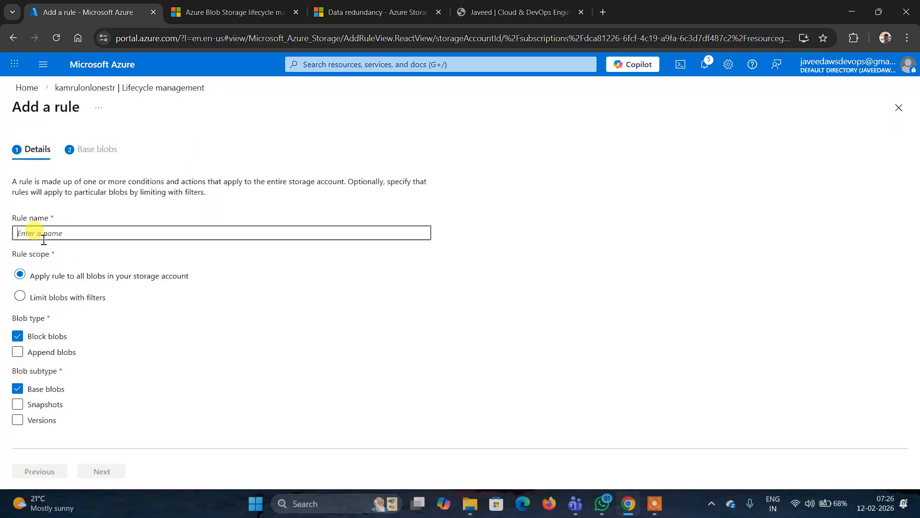
type("my")
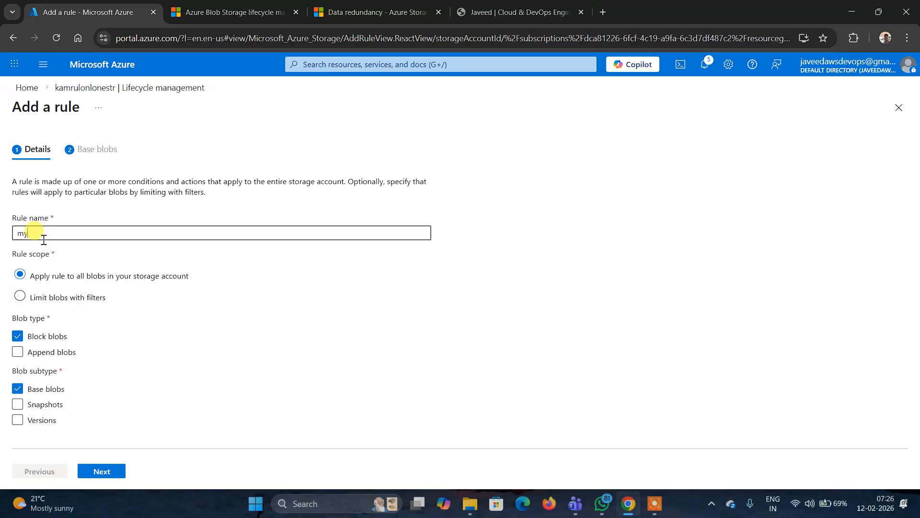
type("lifemyr")
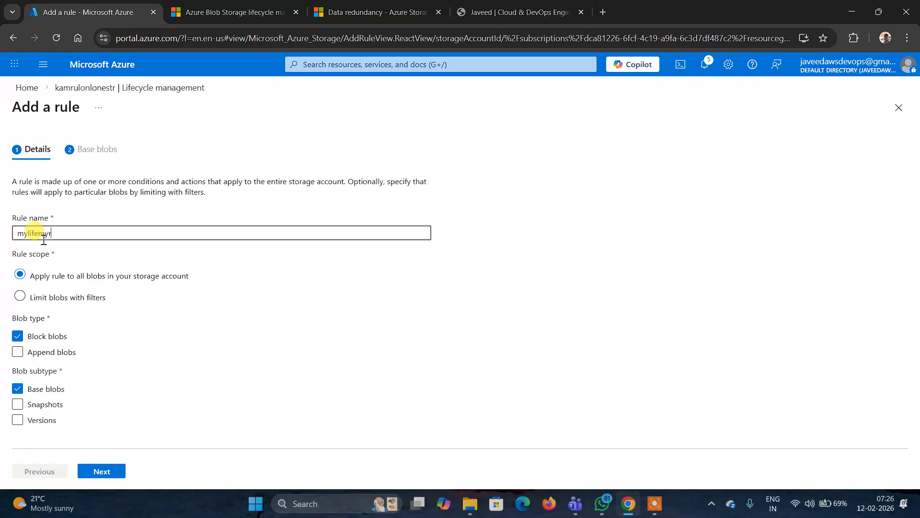
type("ule")
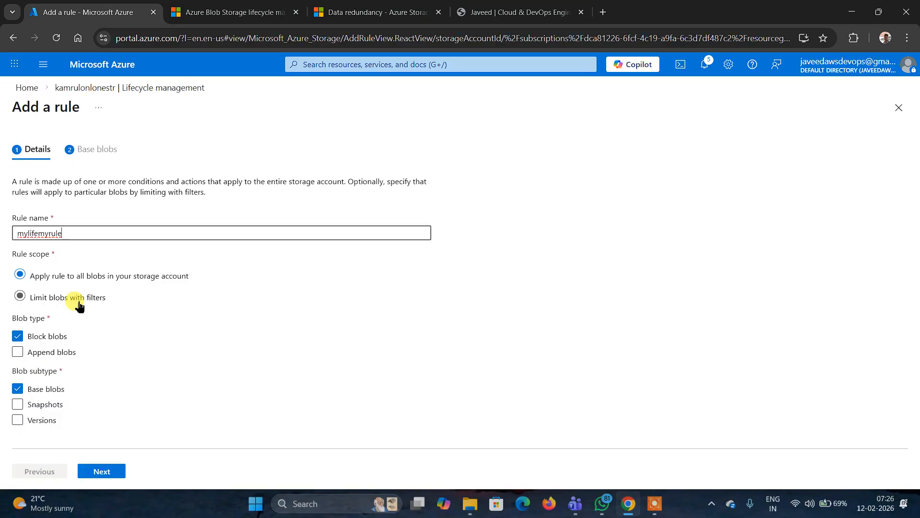
key("super+r")
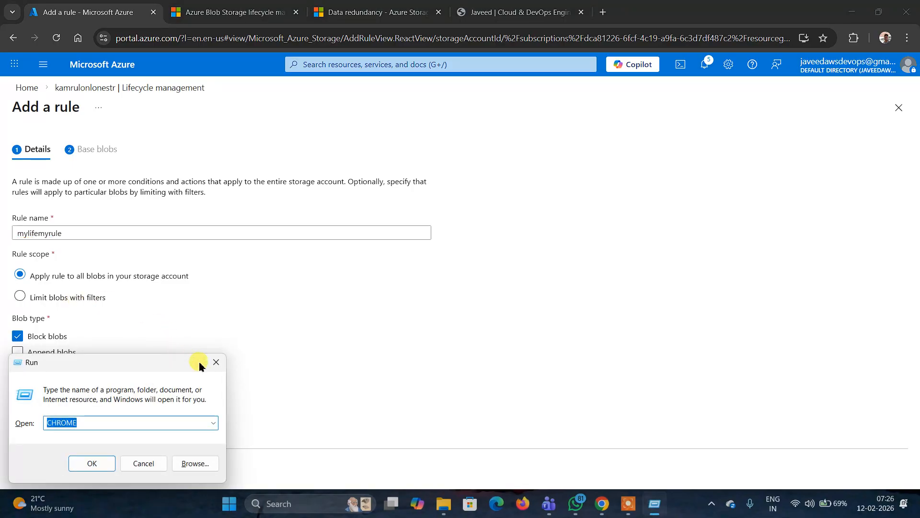
left_click(217, 362)
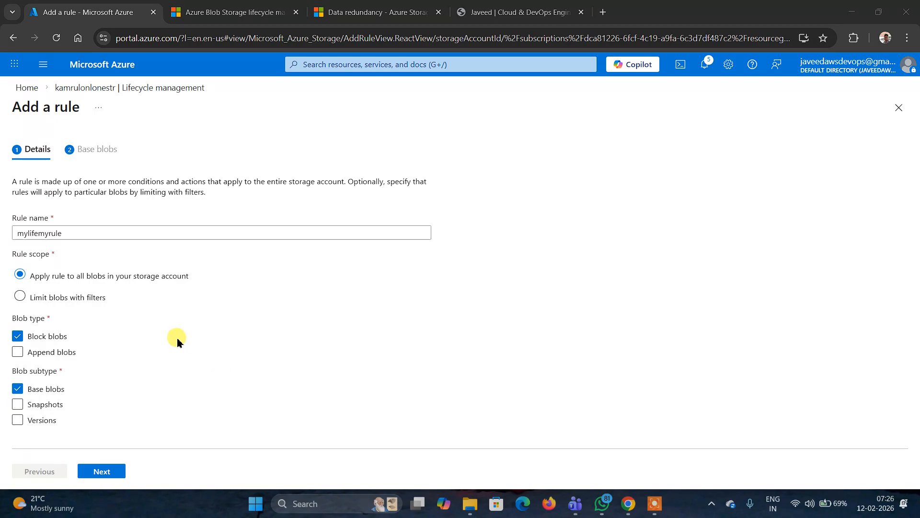
left_click(63, 301)
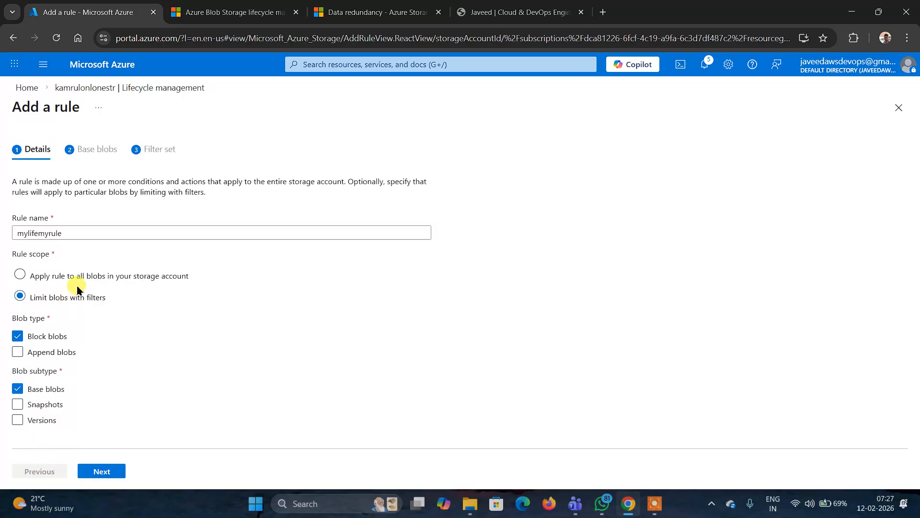
left_click(49, 280)
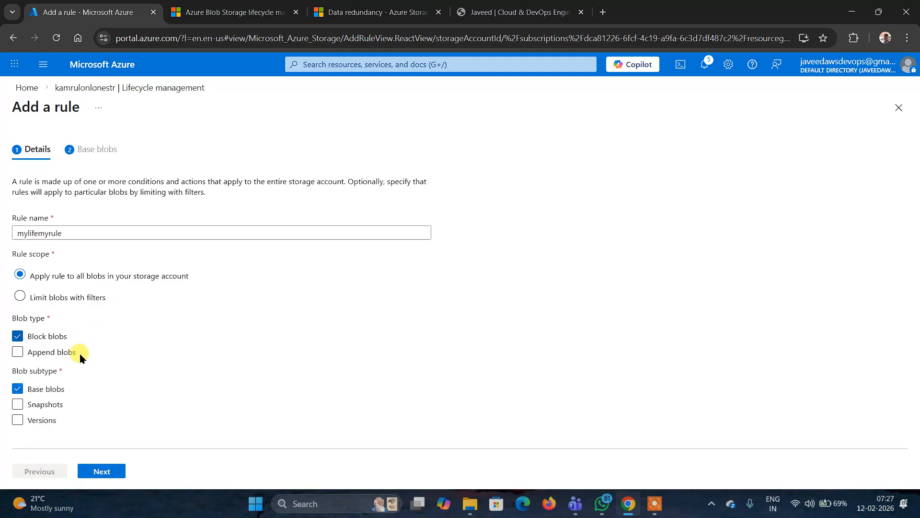
- Proceed to the Base blobs step and set the rule's action to Move to cool storage
left_click(109, 472)
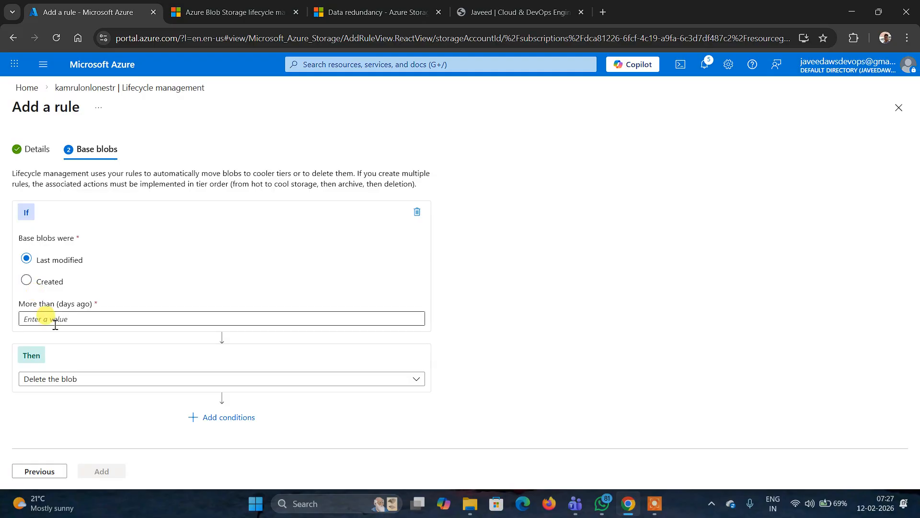
left_click(415, 382)
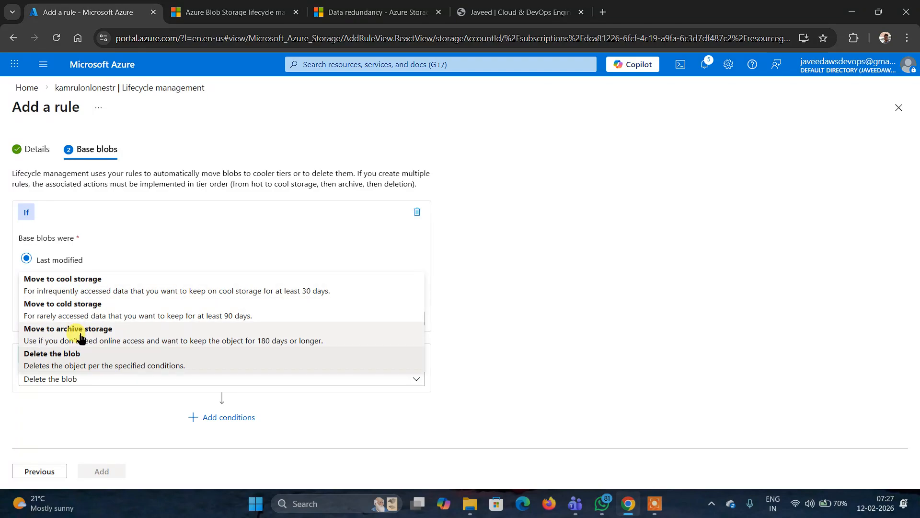
left_click(73, 291)
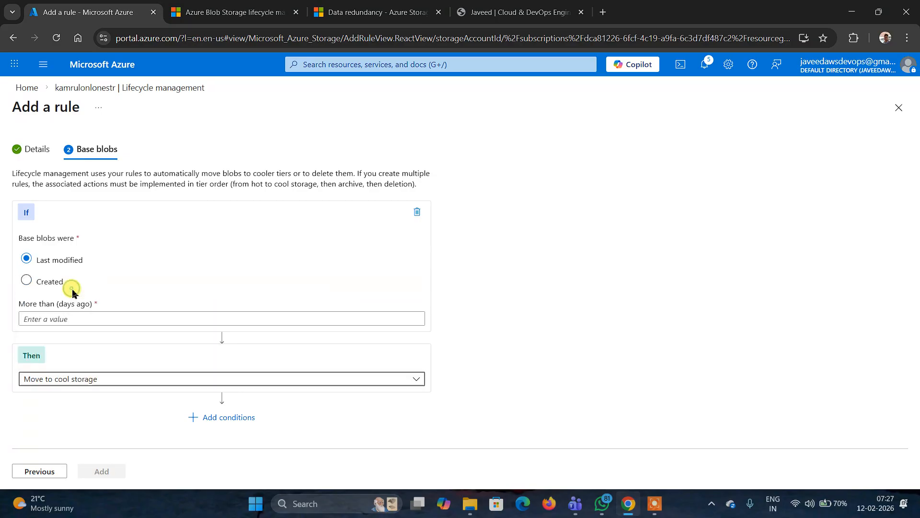
- Set the condition to more than 30 days since last modification and add the lifecycle rule
left_click(92, 320)
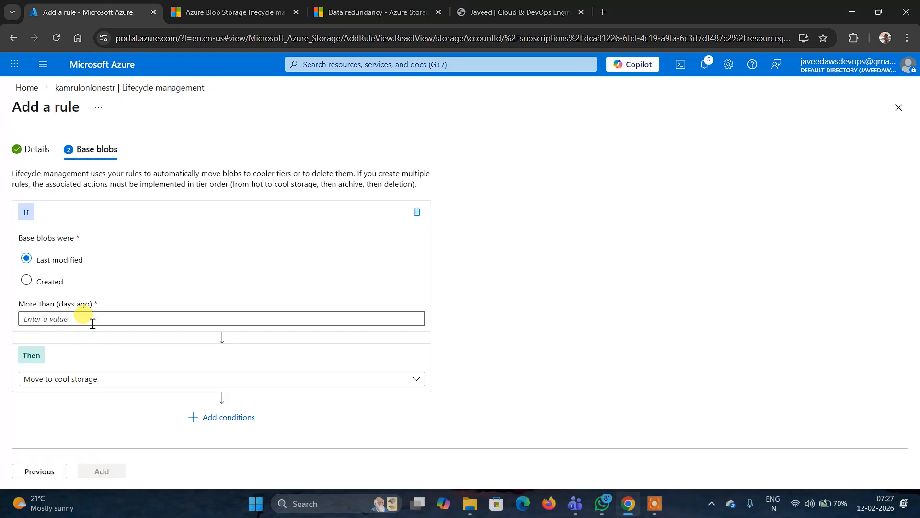
type("30")
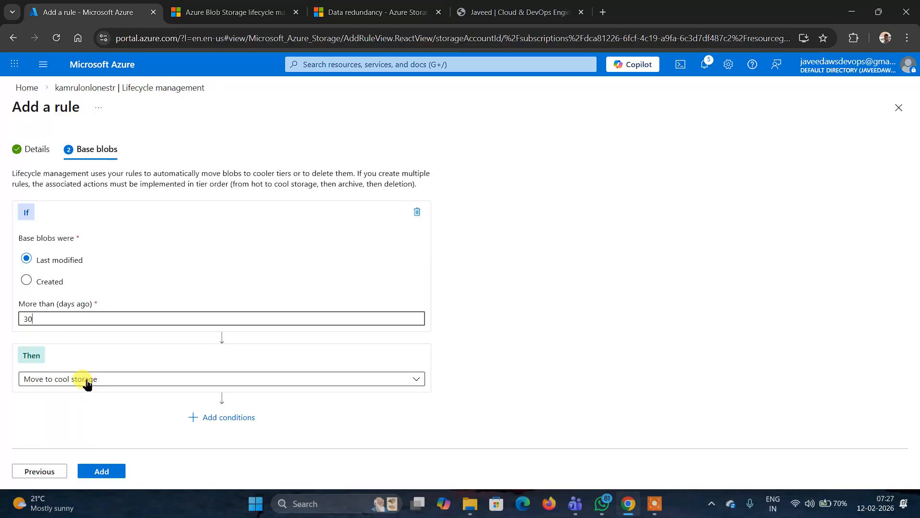
left_click(104, 472)
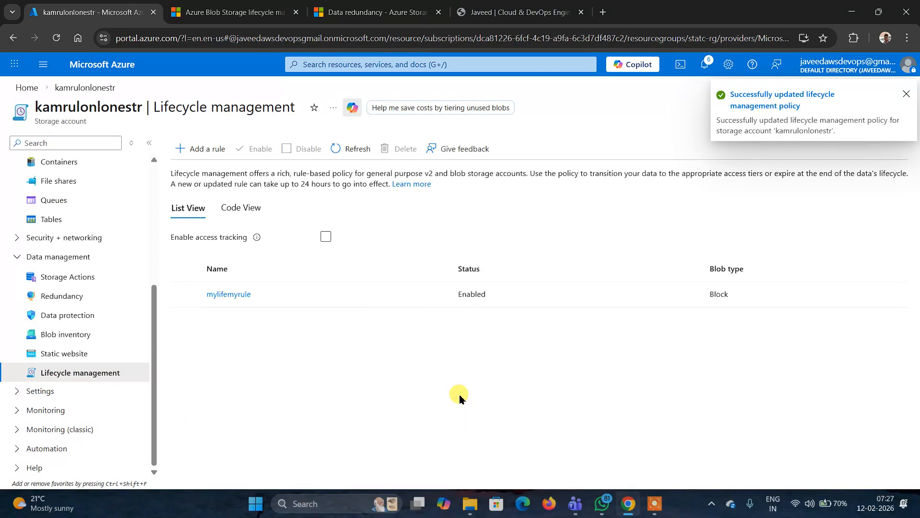
- Reopen mylifemyrule and add a second condition moving blobs to cold storage after 30 days since last modification
left_click(228, 296)
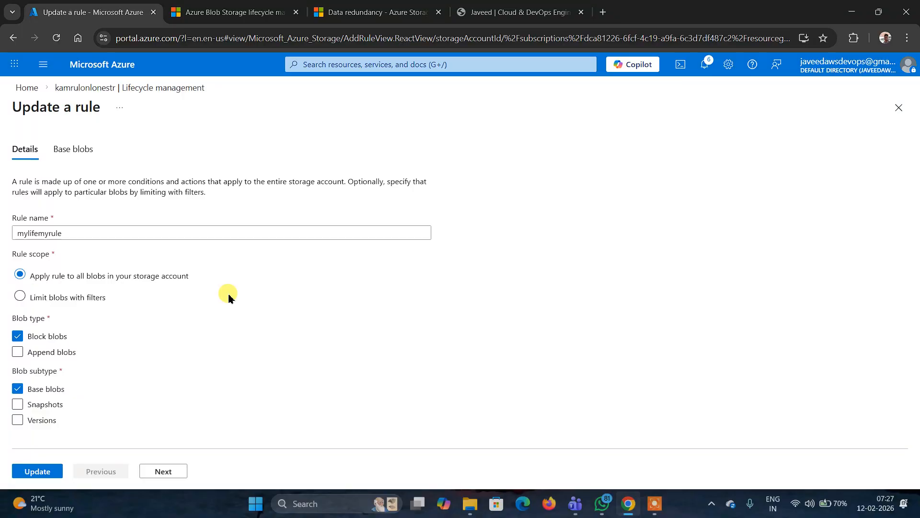
left_click(163, 472)
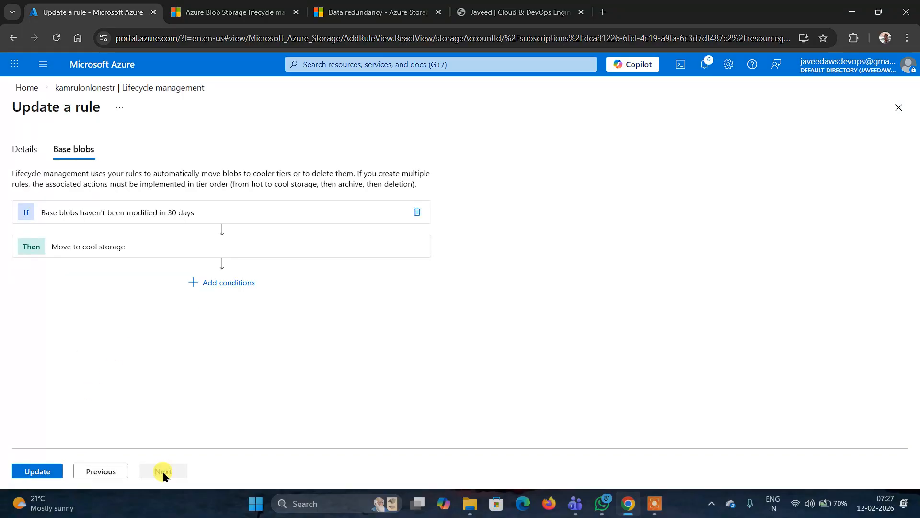
left_click(222, 283)
scroll(206, 359, "down", 1)
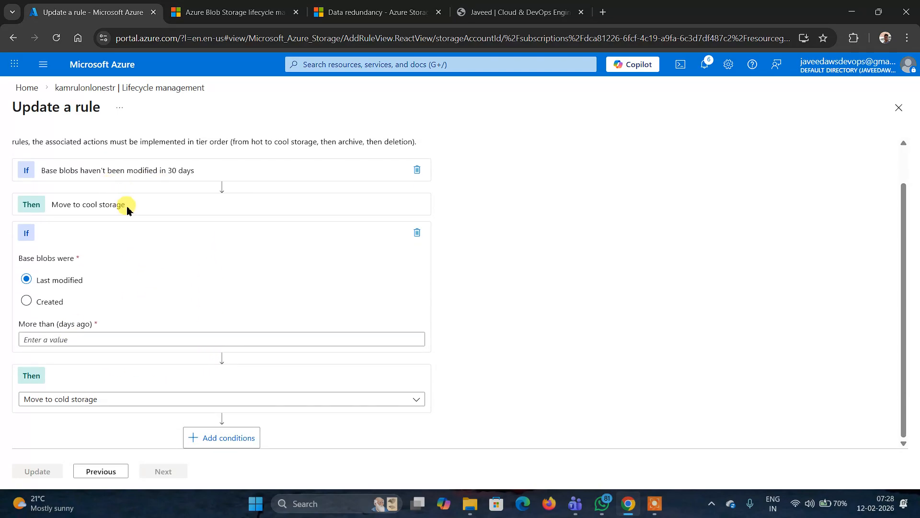
left_click(61, 339)
type("30")
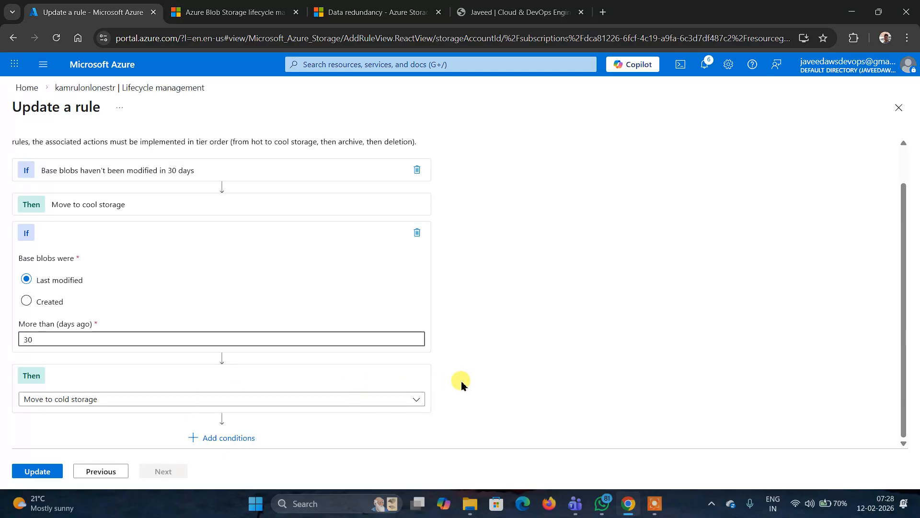
left_click(417, 399)
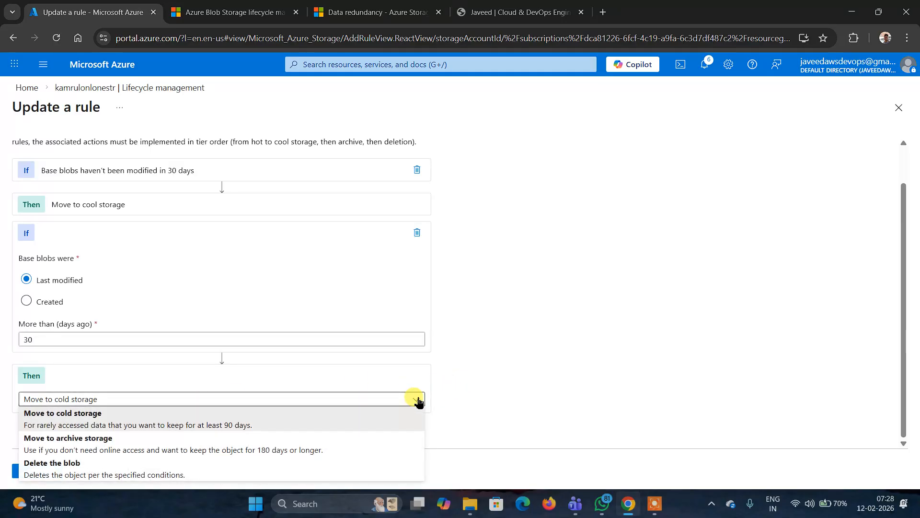
left_click(98, 427)
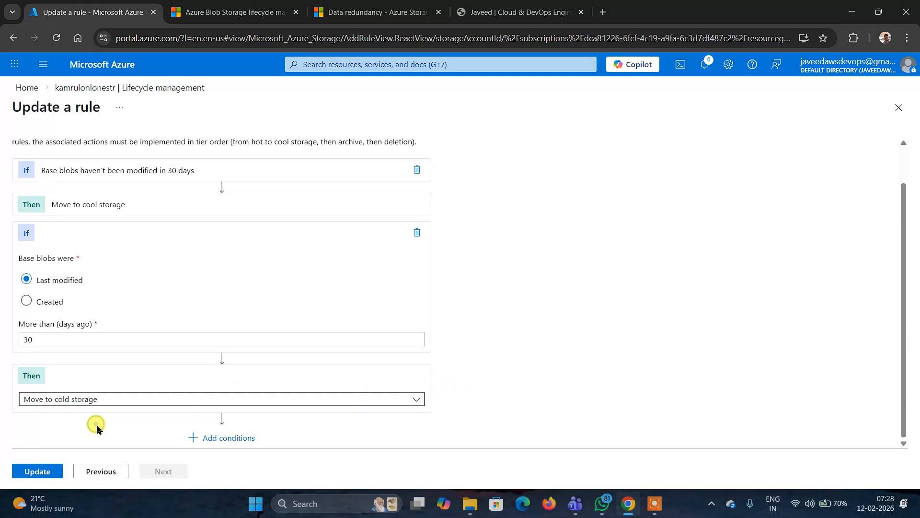
- Add archive and delete-the-blob conditions to the rule, then leave it for the portal home without updating
left_click(196, 440)
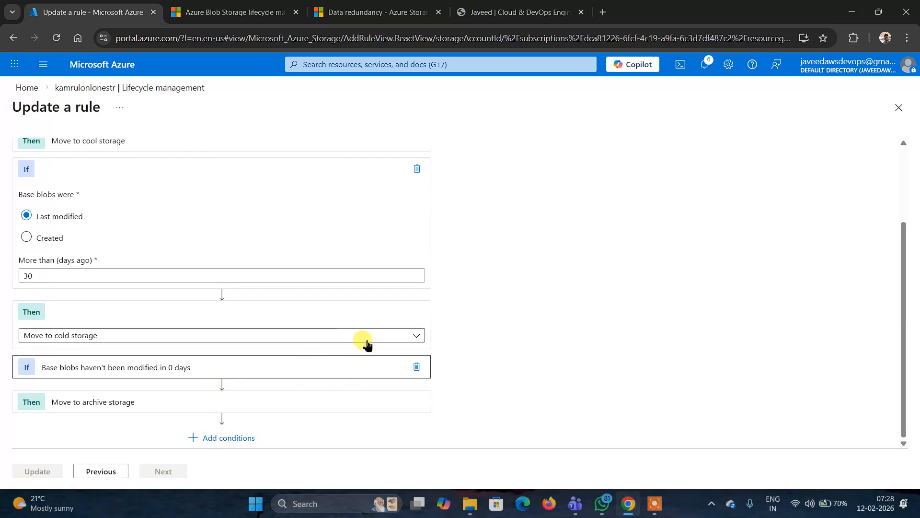
left_click(416, 337)
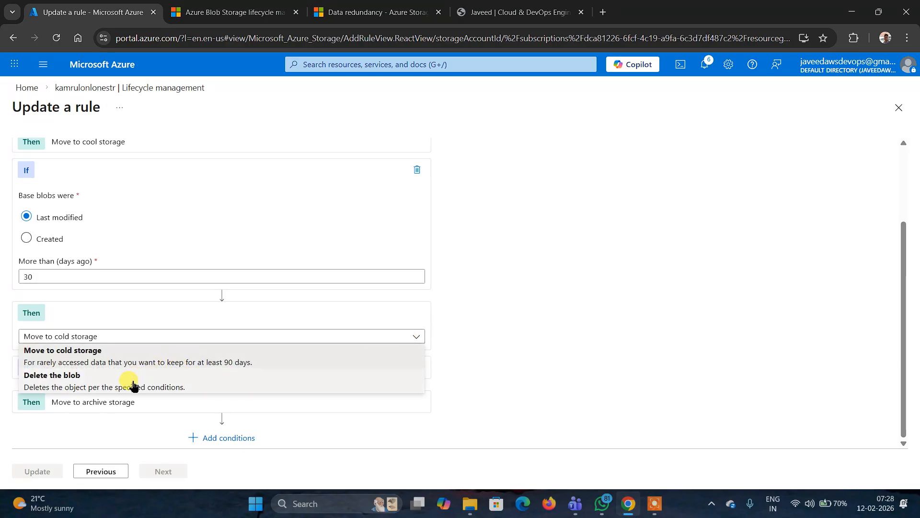
left_click(579, 342)
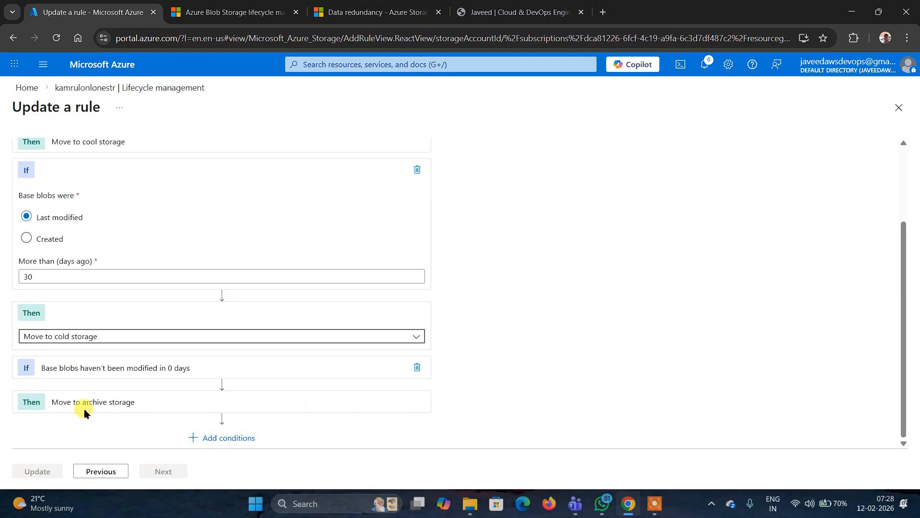
left_click(197, 436)
scroll(468, 385, "down", 1)
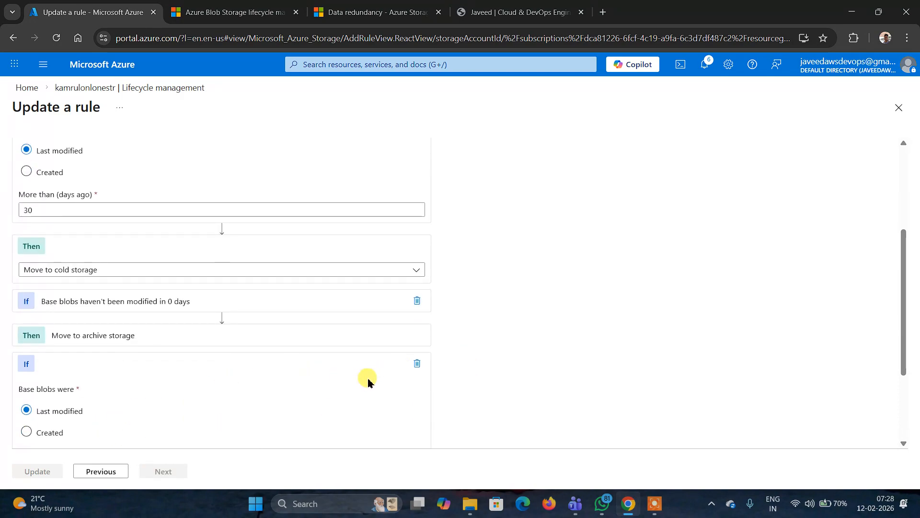
scroll(434, 405, "down", 2)
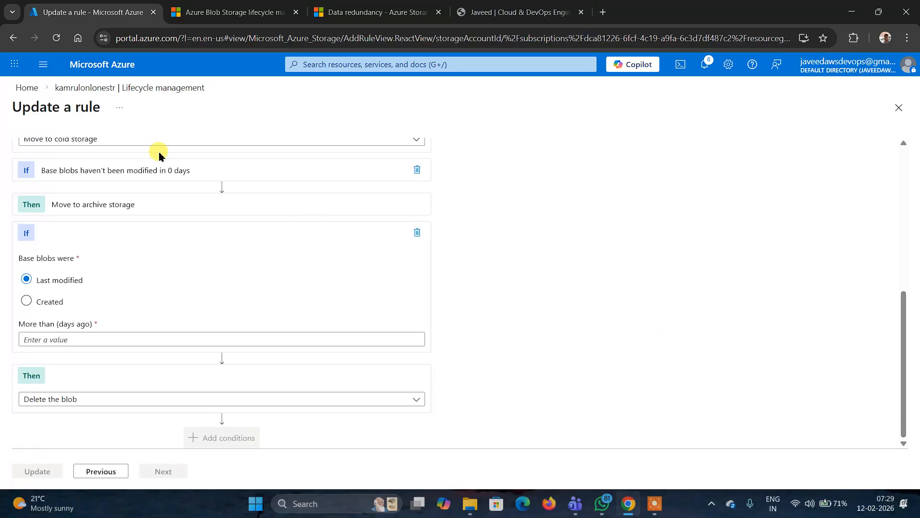
left_click(28, 94)
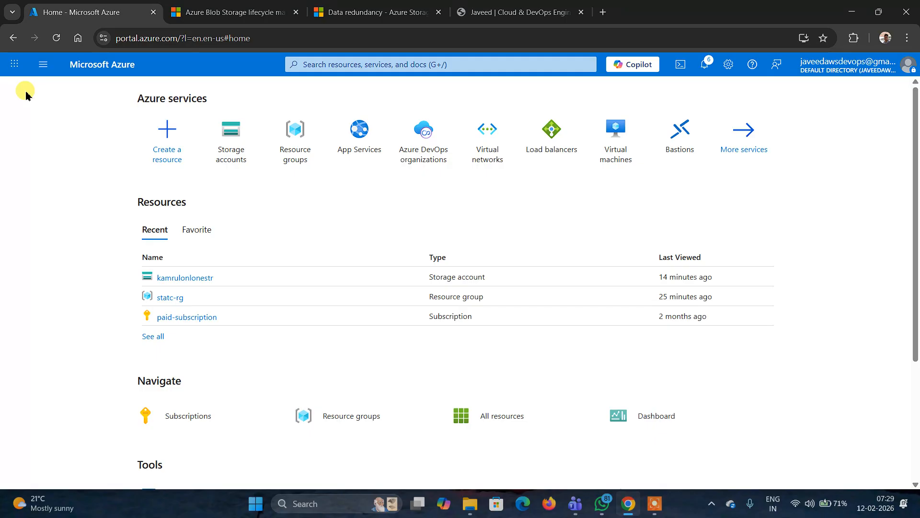
- Open the kamrulonlonestr storage account from Storage accounts and review its overview properties
left_click(237, 128)
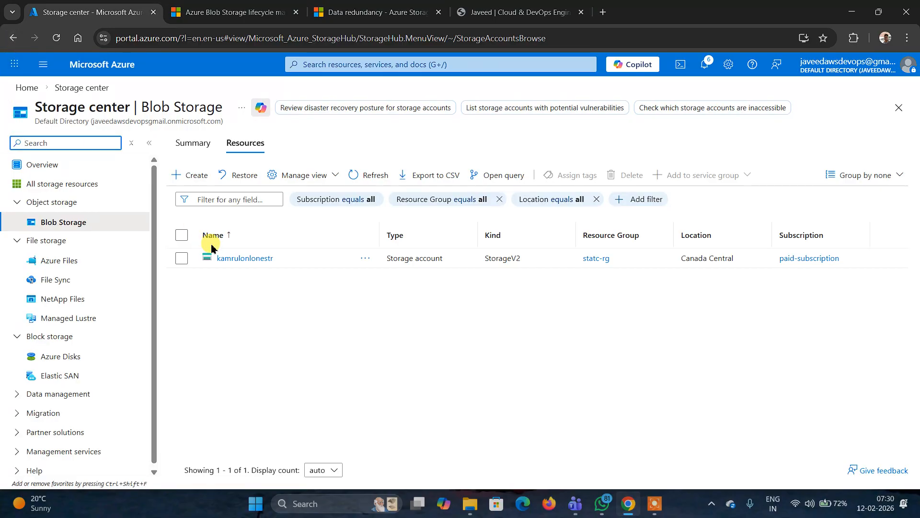
left_click(236, 259)
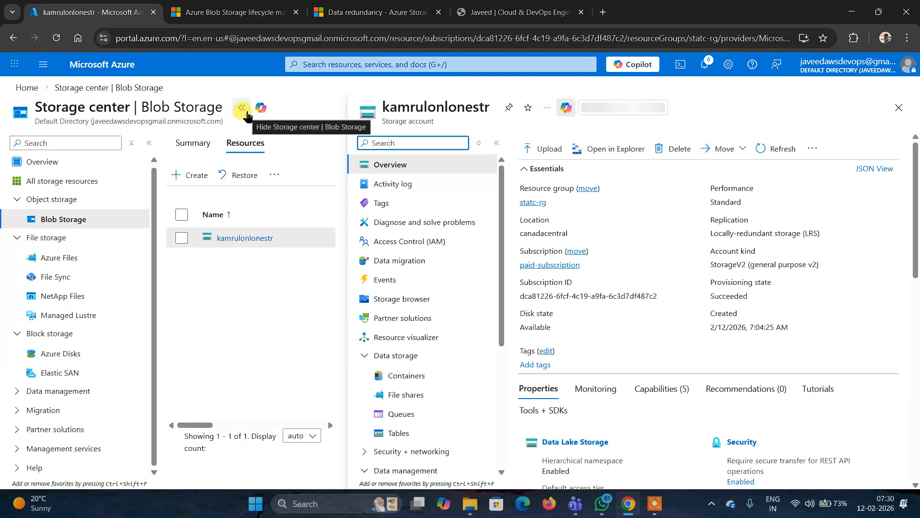
left_click(246, 114)
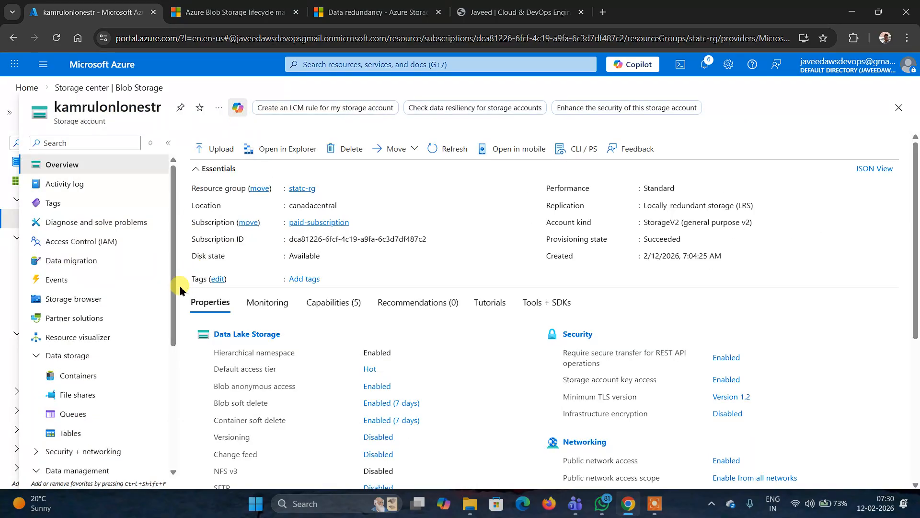
scroll(131, 354, "down", 2)
scroll(134, 355, "down", 2)
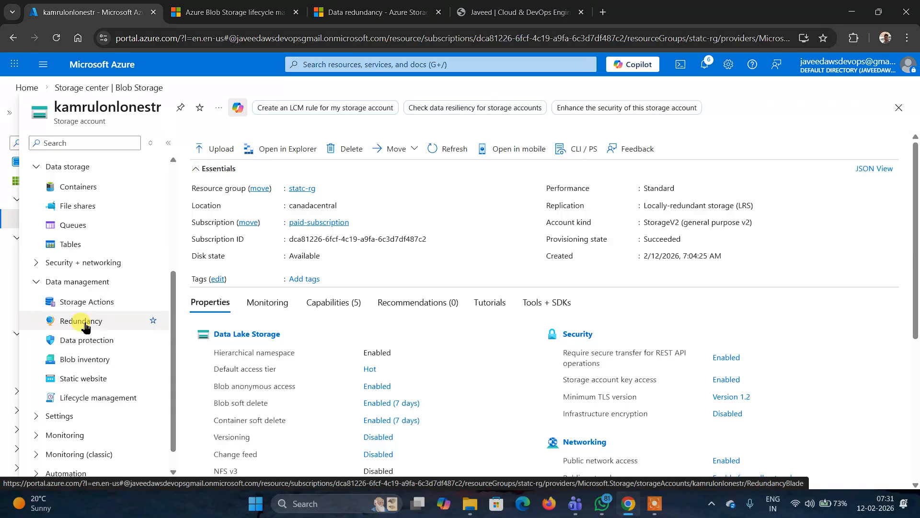
- Close the static website tab and the data redundancy documentation tab
left_click(484, 8)
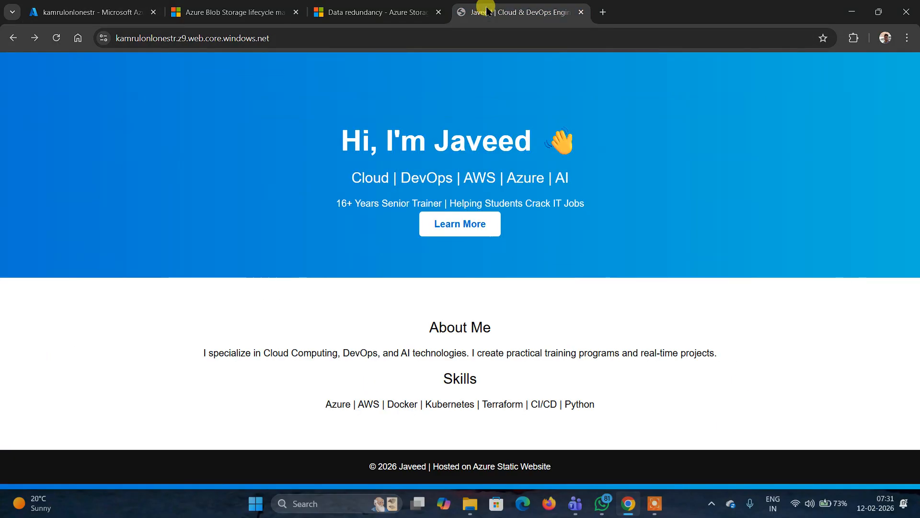
left_click(579, 12)
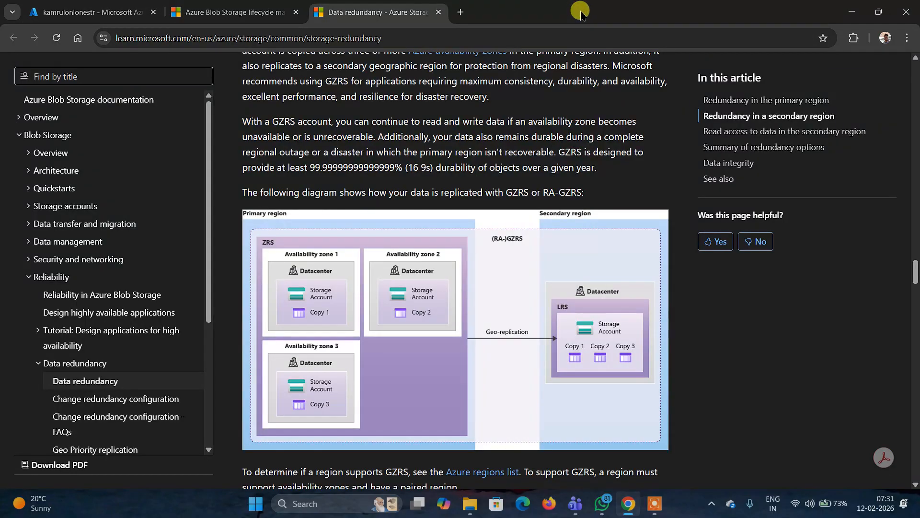
left_click(438, 12)
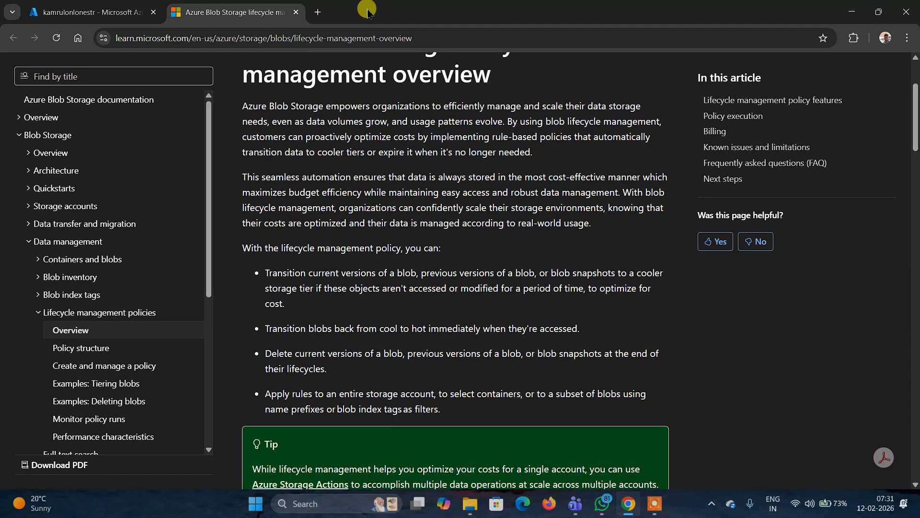
- Search the web for azure straoge explorer in a new tab
left_click(317, 12)
type("azu")
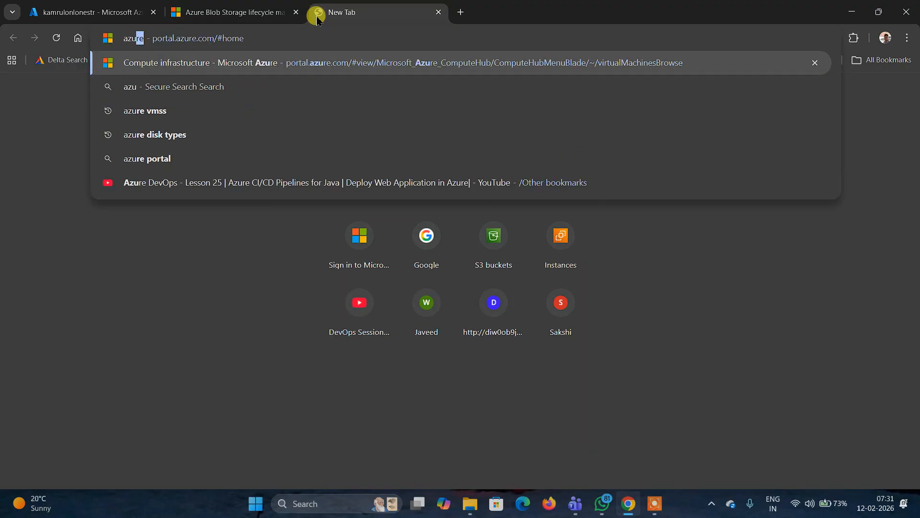
type("re st")
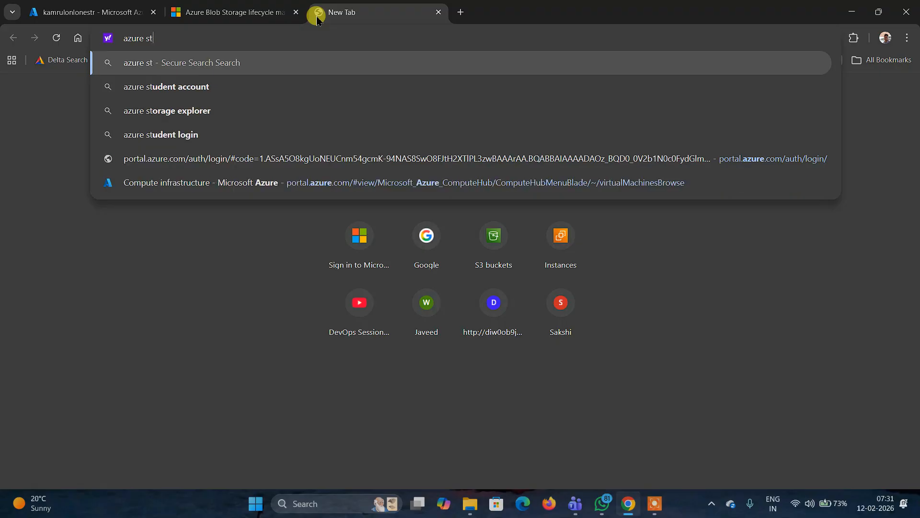
type("raoge ")
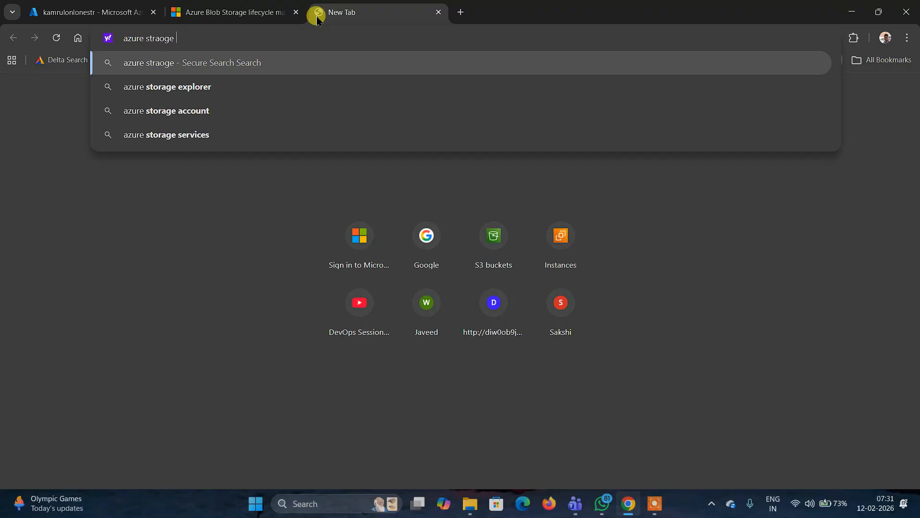
type("explorer")
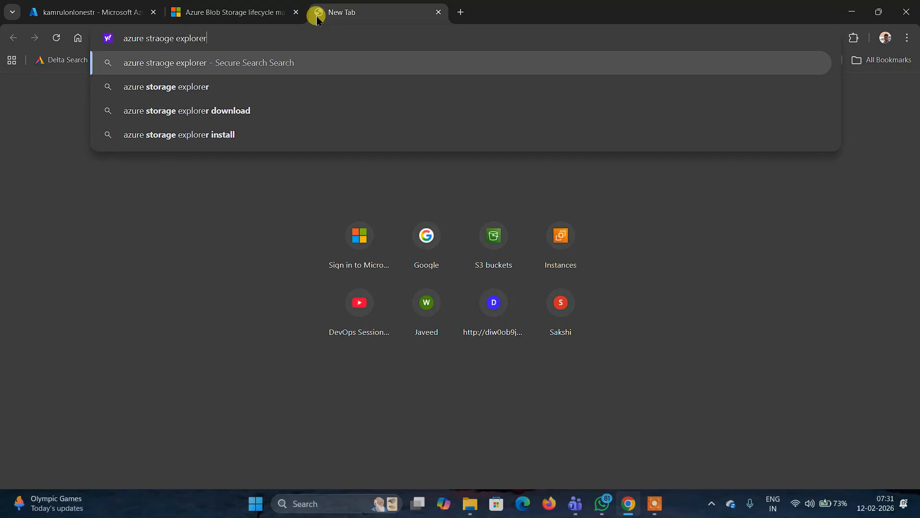
key("Return")
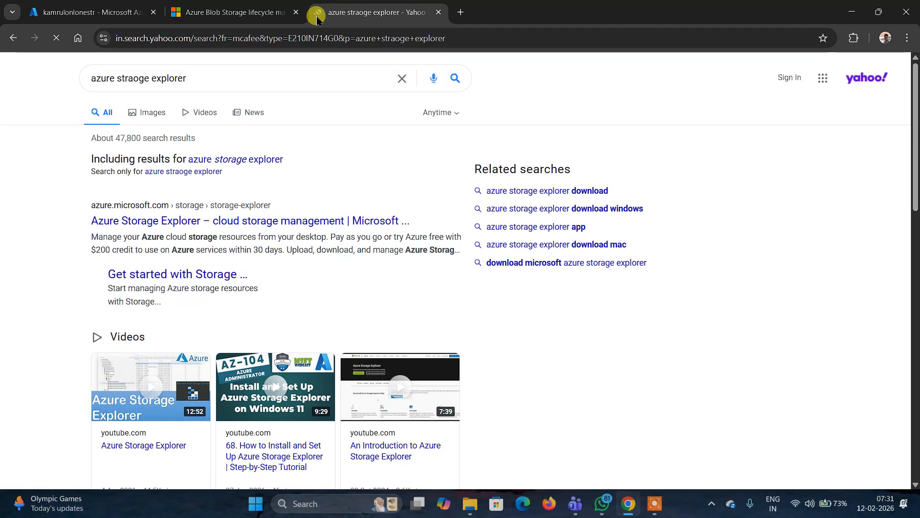
- Go to google.com and dismiss the AI Mode promotion
left_click(334, 40)
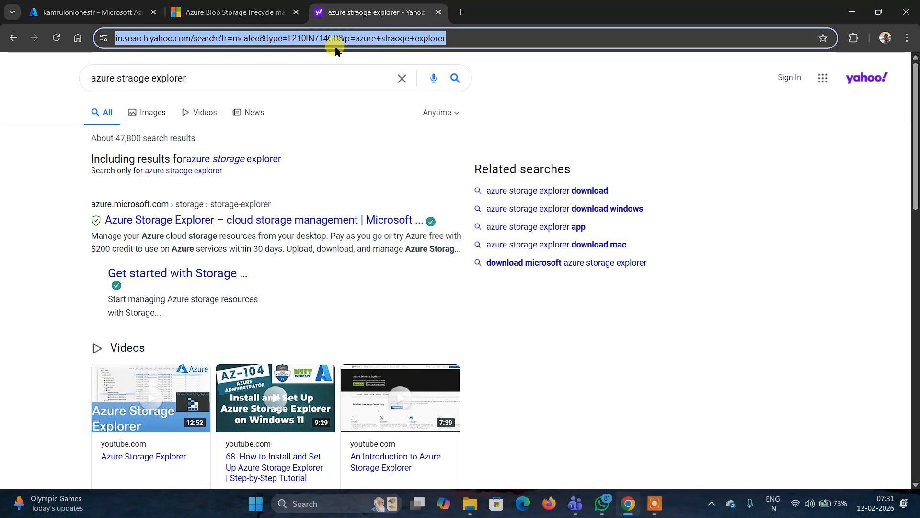
type("google.com")
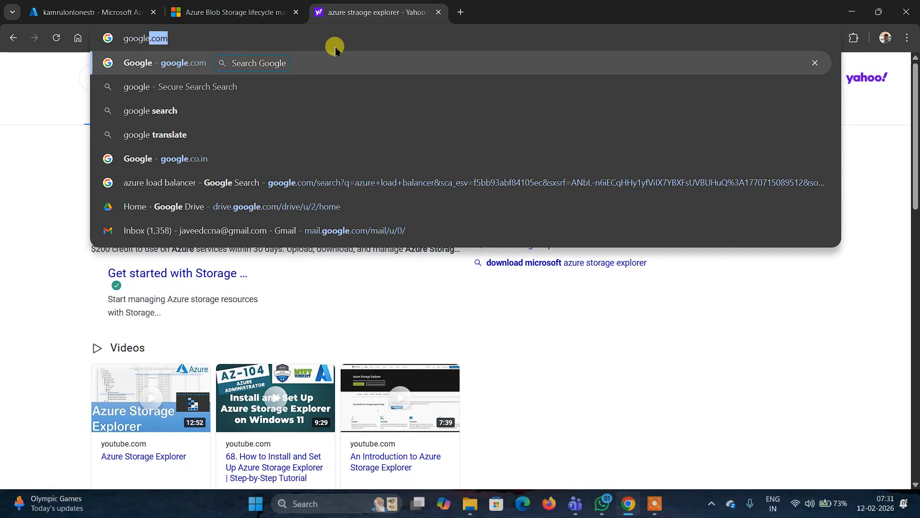
left_click(197, 64)
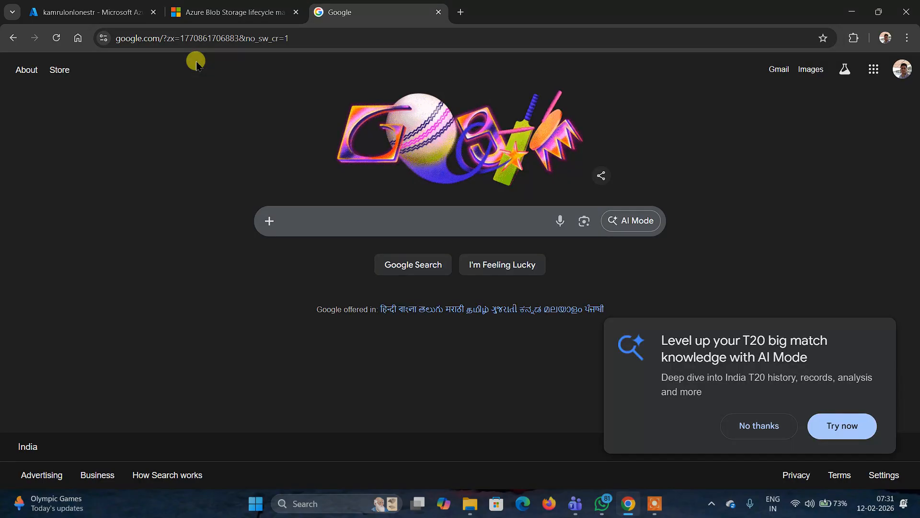
left_click(754, 426)
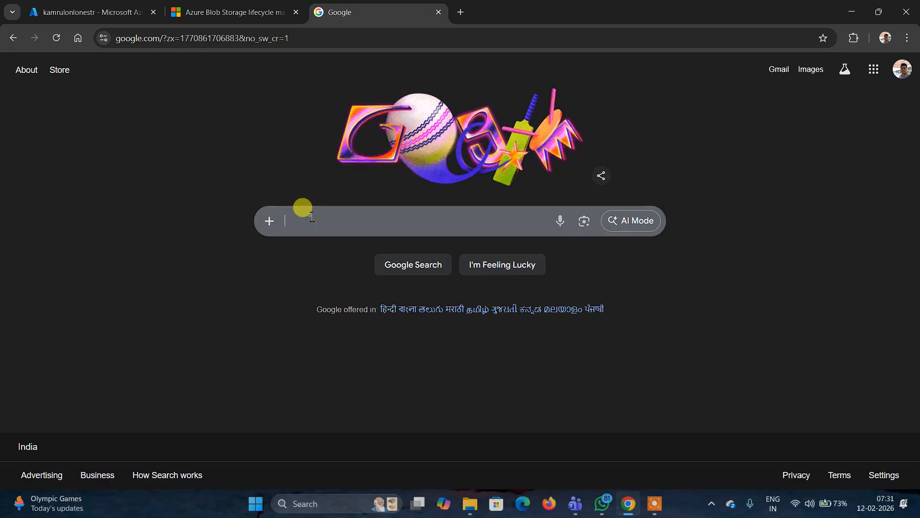
- Search Google for azure storage explorer, picking the matching suggestion
left_click(314, 217)
type("azure ")
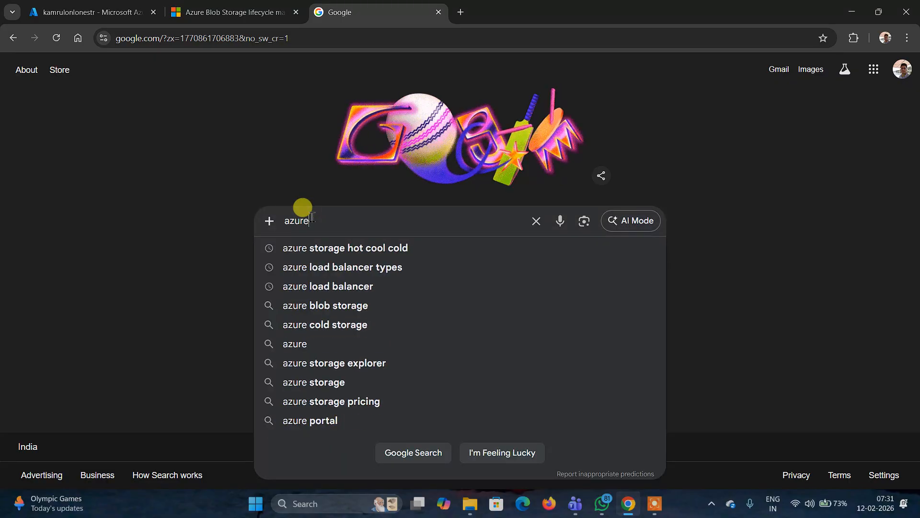
type("stra")
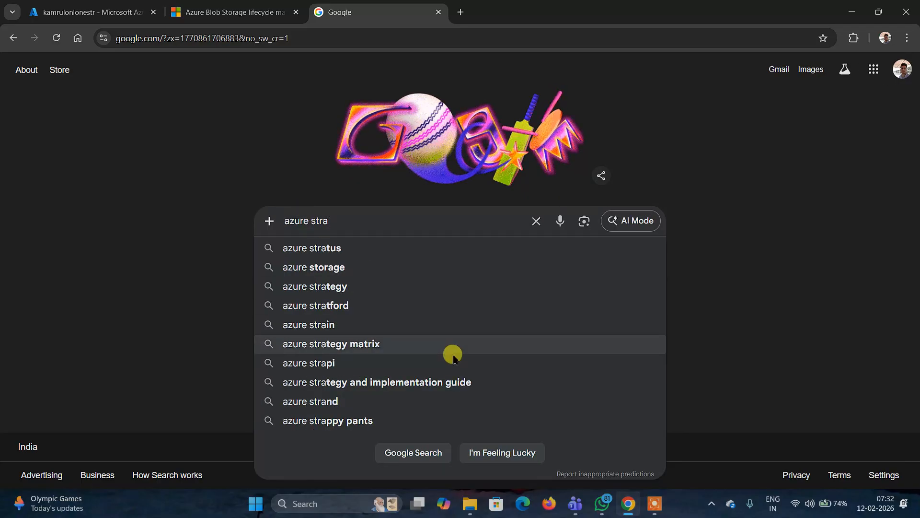
key("BackSpace")
type("o")
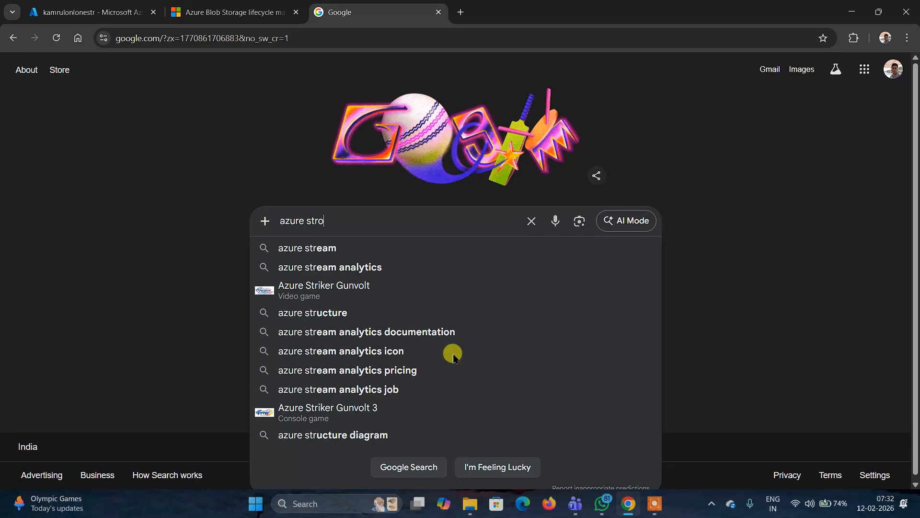
type("age expoe")
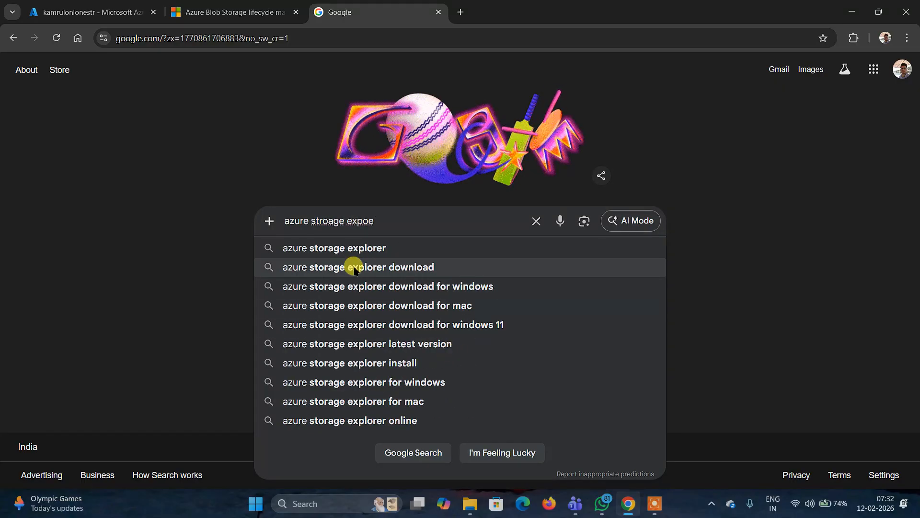
left_click(337, 247)
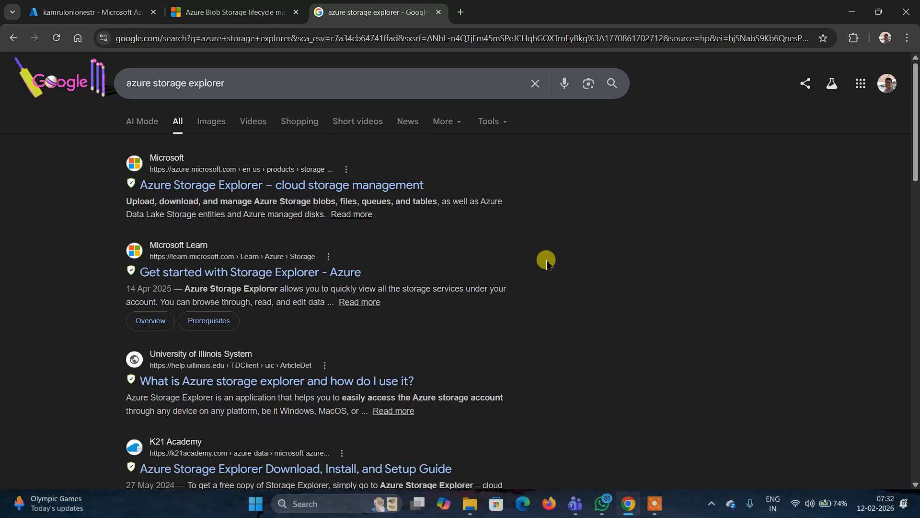
- Open the official Azure Storage Explorer product page and browse its overview and key features
left_click(294, 191)
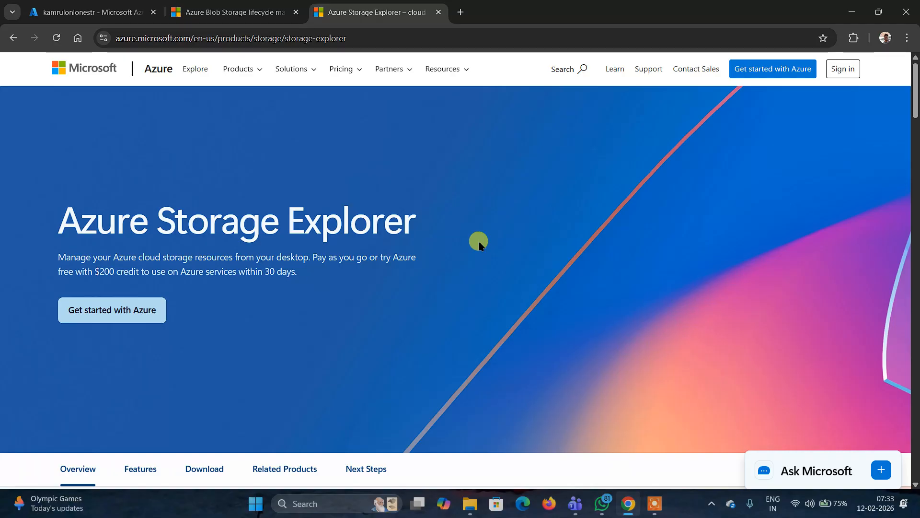
scroll(480, 245, "down", 3)
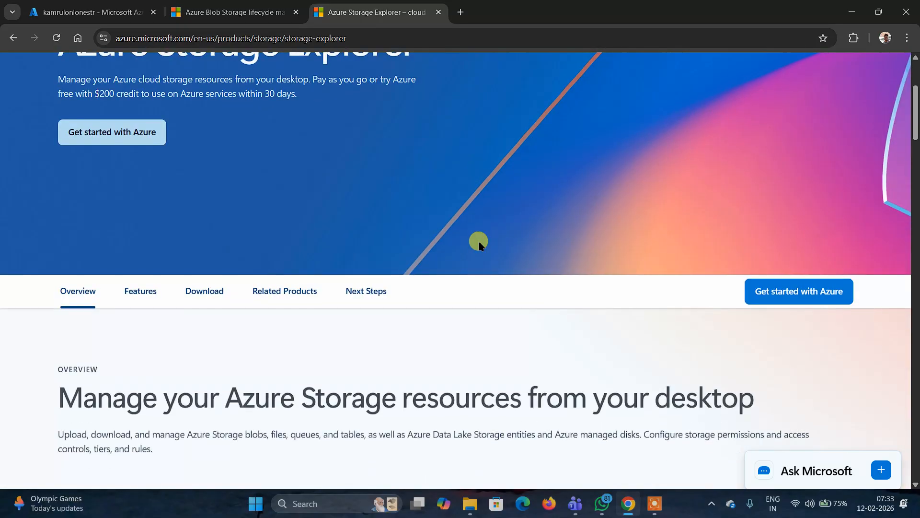
scroll(479, 244, "down", 3)
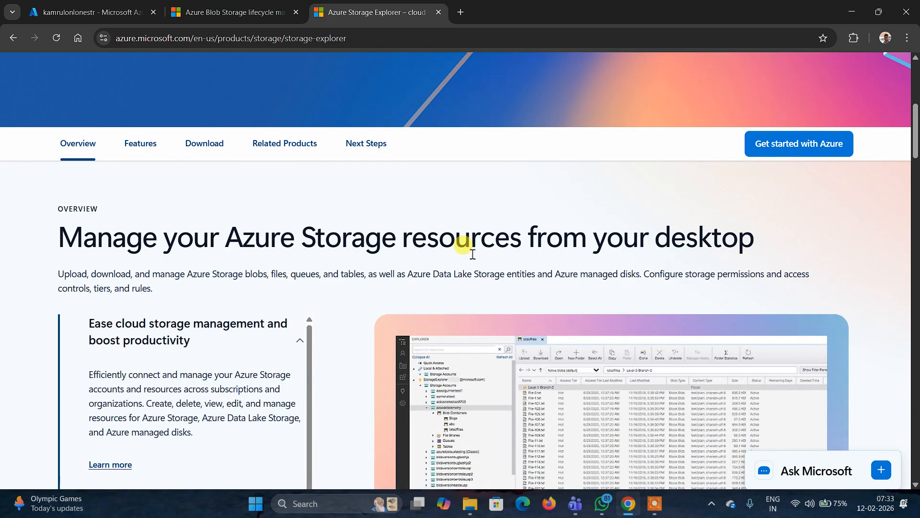
scroll(472, 251, "up", 1)
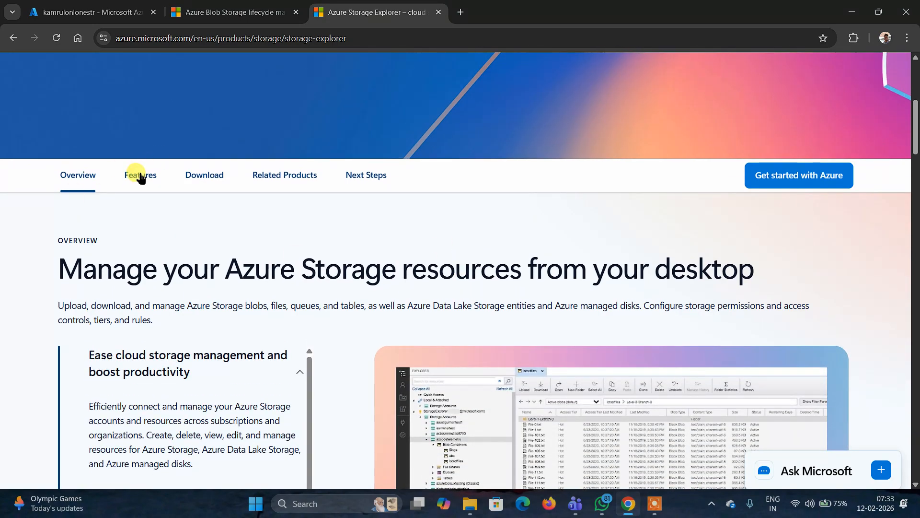
left_click(138, 174)
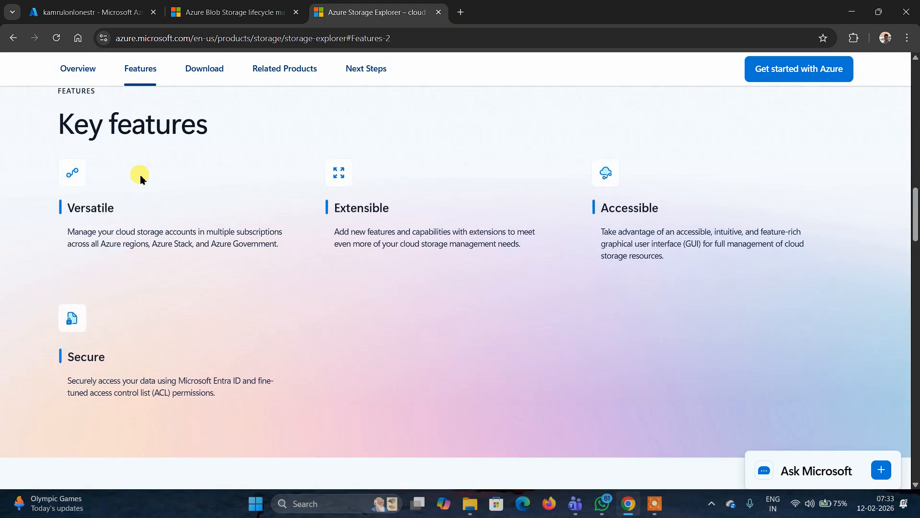
scroll(141, 178, "up", 5)
scroll(140, 179, "up", 8)
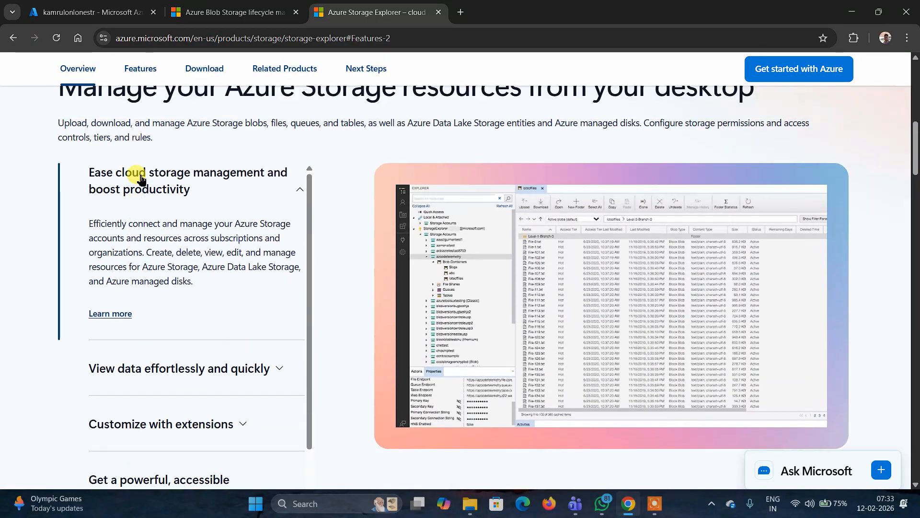
scroll(141, 178, "up", 4)
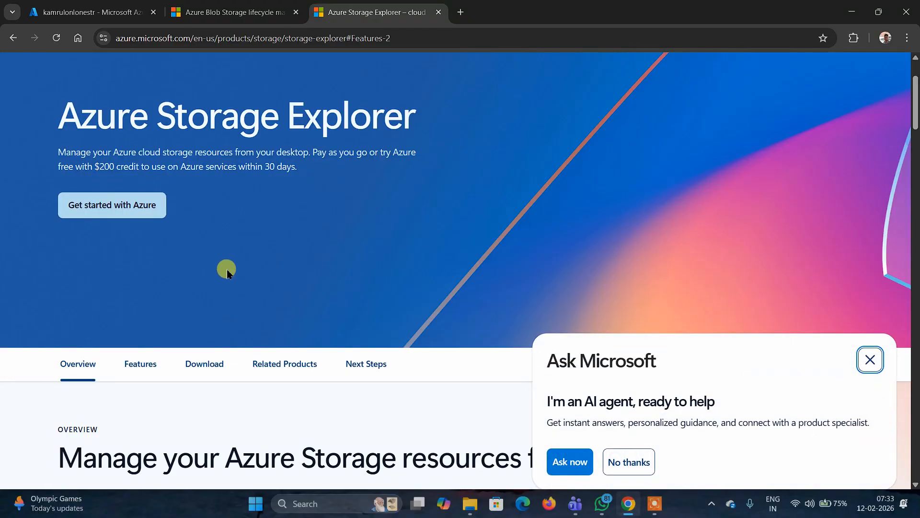
scroll(226, 266, "up", 1)
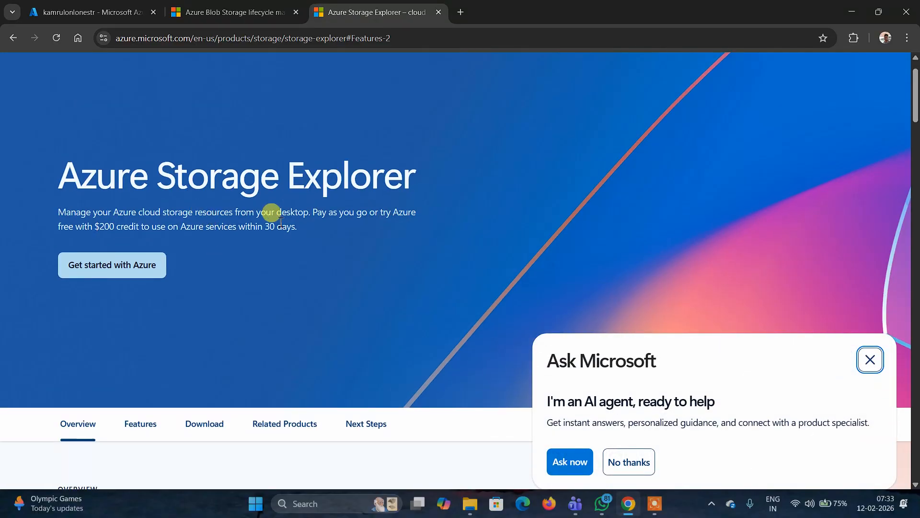
- Dismiss the Ask Microsoft assistant prompt and scroll through the product page's overview and key features sections
left_click_drag(310, 211, 269, 211)
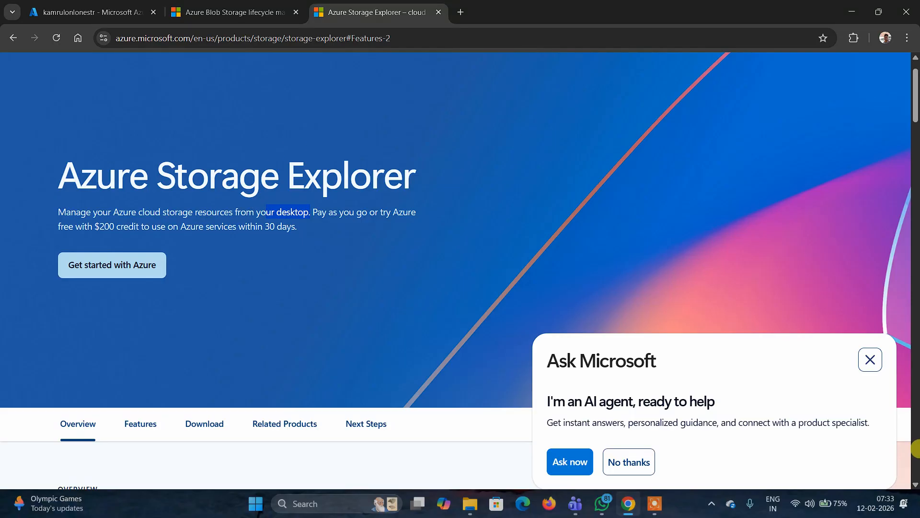
left_click(870, 359)
scroll(831, 303, "down", 10)
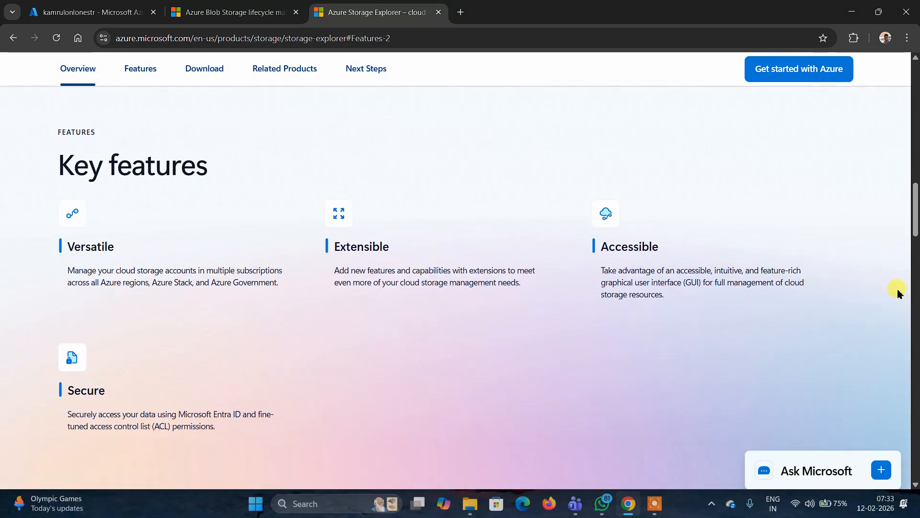
scroll(898, 291, "down", 1)
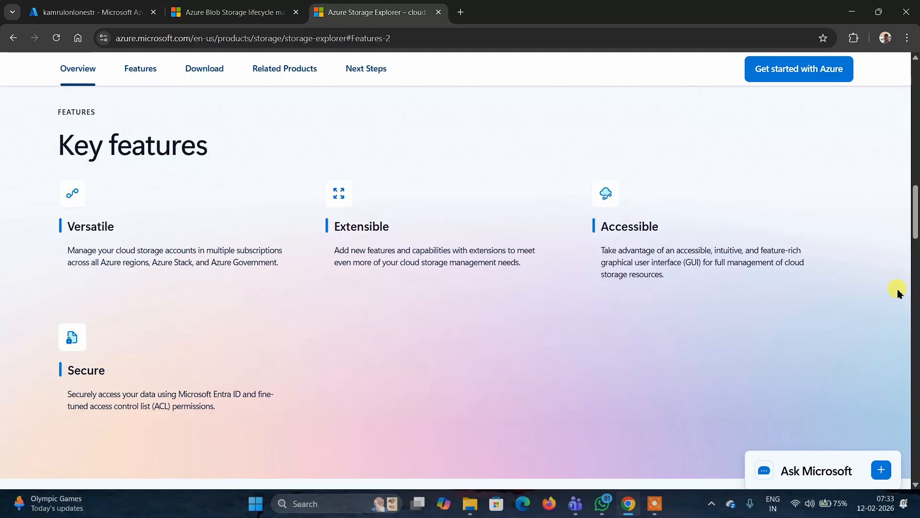
scroll(898, 292, "up", 3)
scroll(898, 291, "up", 10)
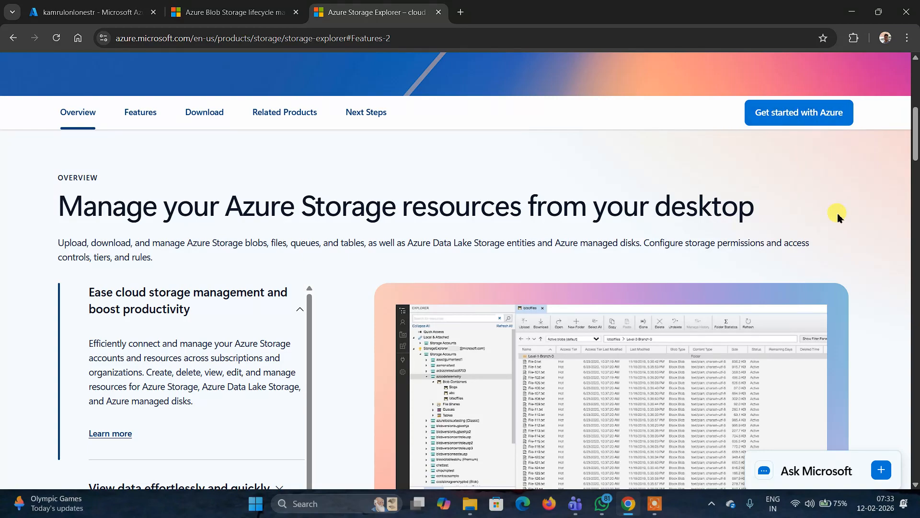
scroll(835, 216, "up", 1)
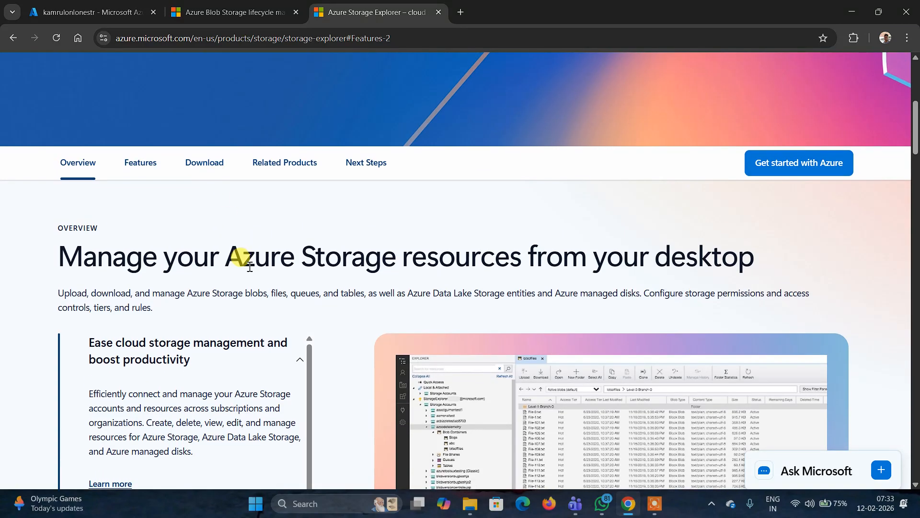
scroll(240, 256, "up", 3)
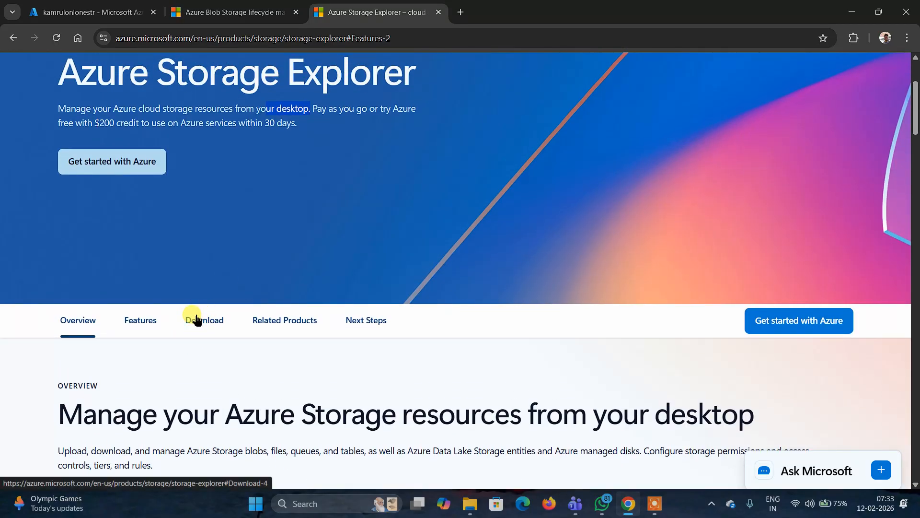
scroll(236, 273, "up", 2)
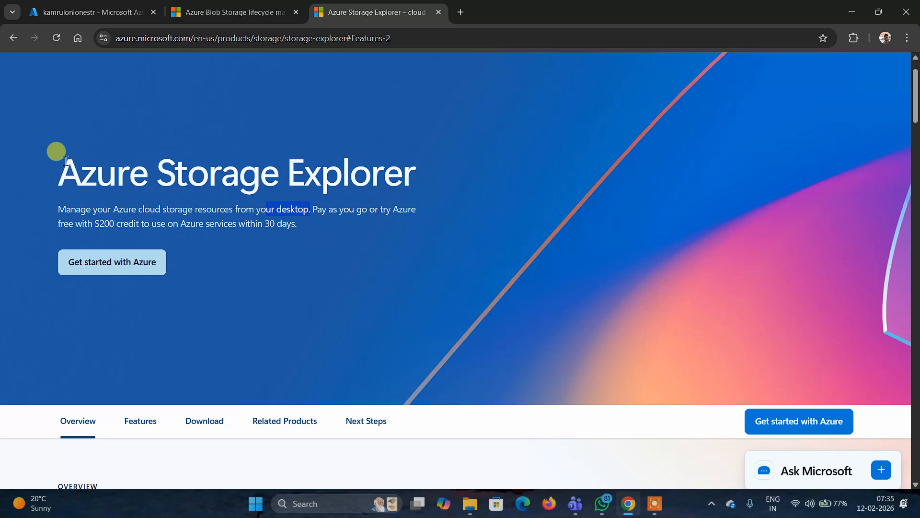
scroll(358, 298, "up", 1)
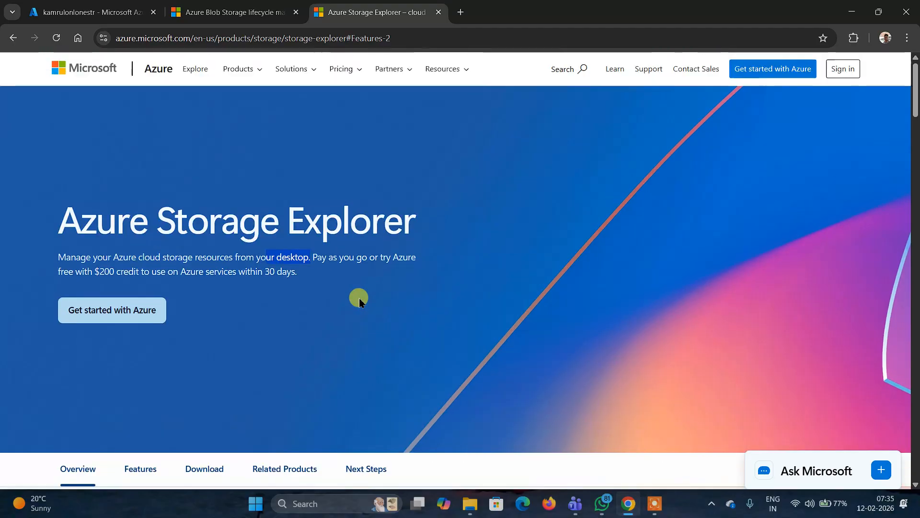
- Download the Windows x64 version of Azure Storage Explorer from the page's Download section
left_click(138, 314)
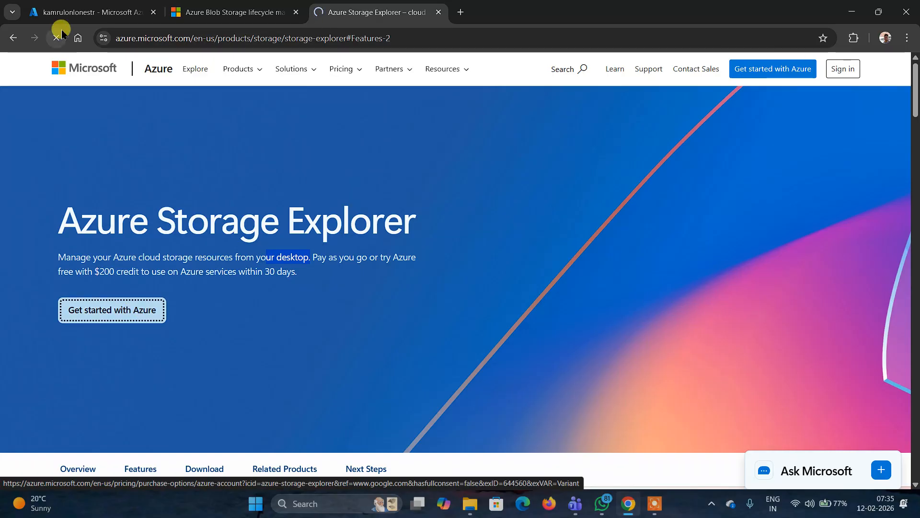
left_click(10, 38)
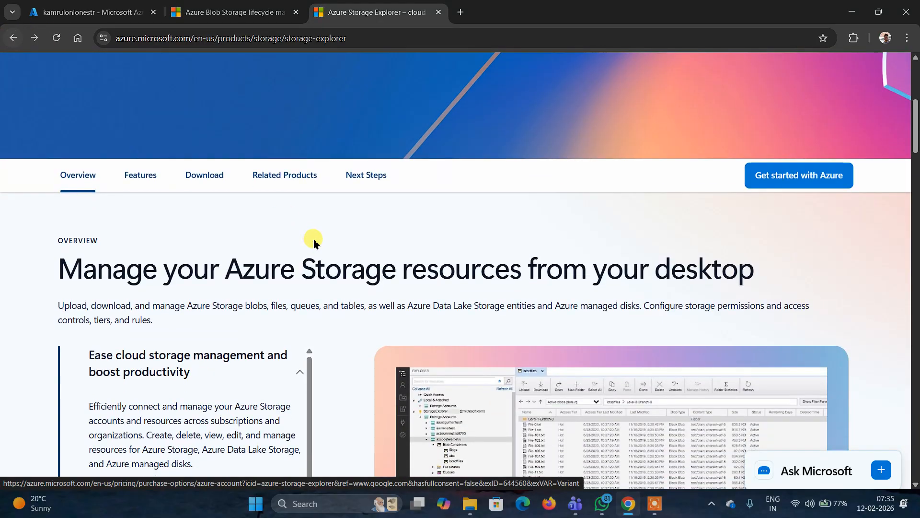
left_click(201, 177)
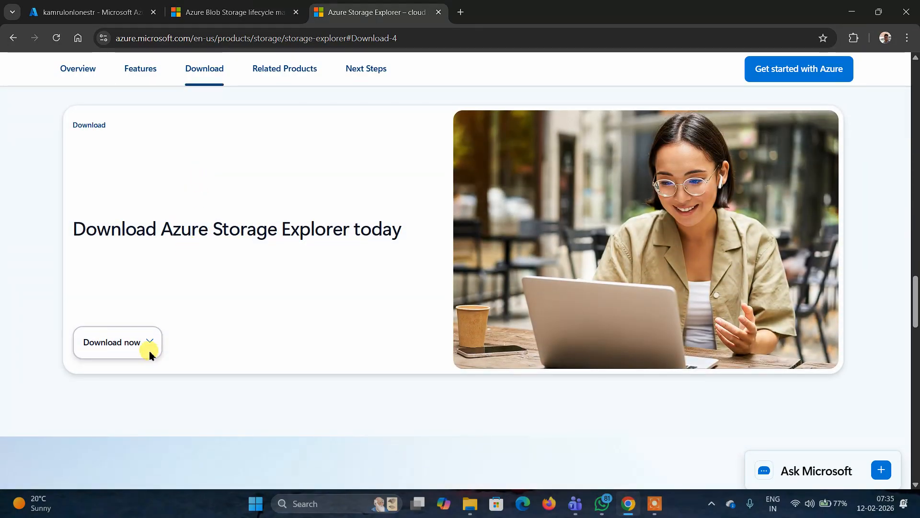
left_click(152, 340)
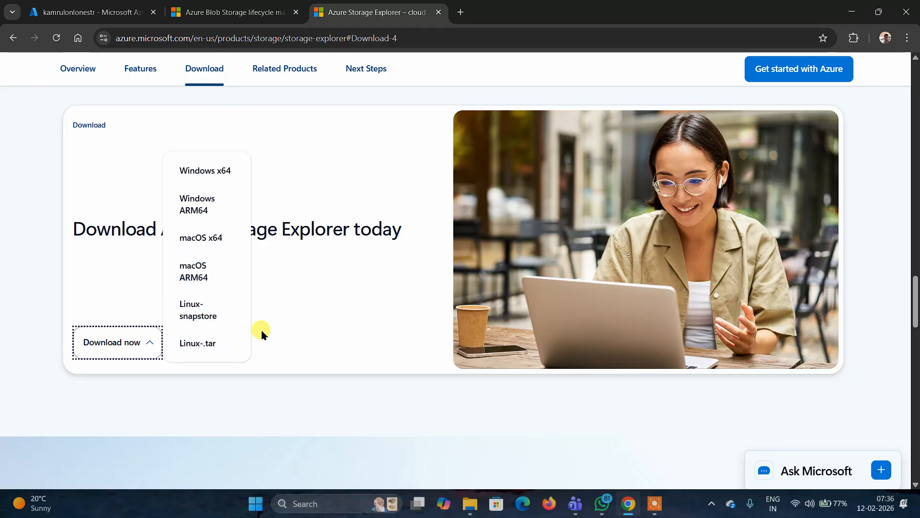
left_click(215, 177)
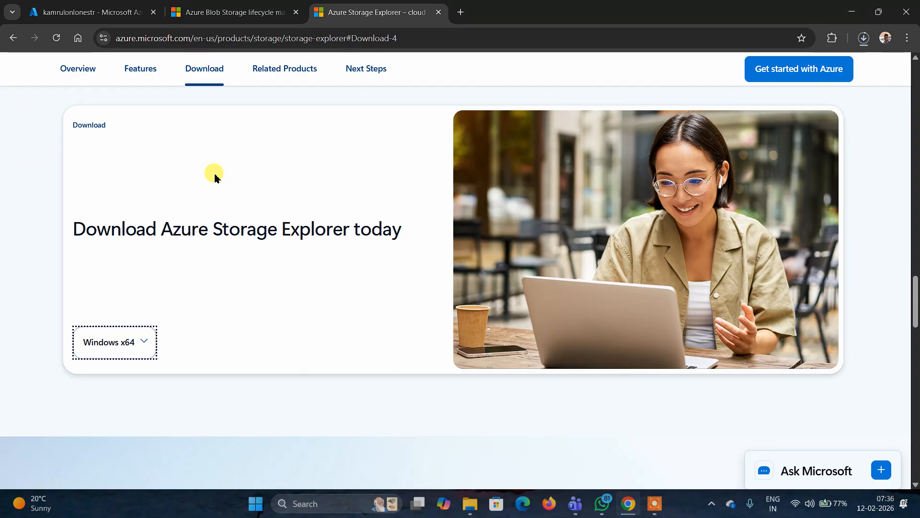
- Open the downloaded StorageExplorer-windows-x64.exe installer from the browser's recent download history
left_click(866, 38)
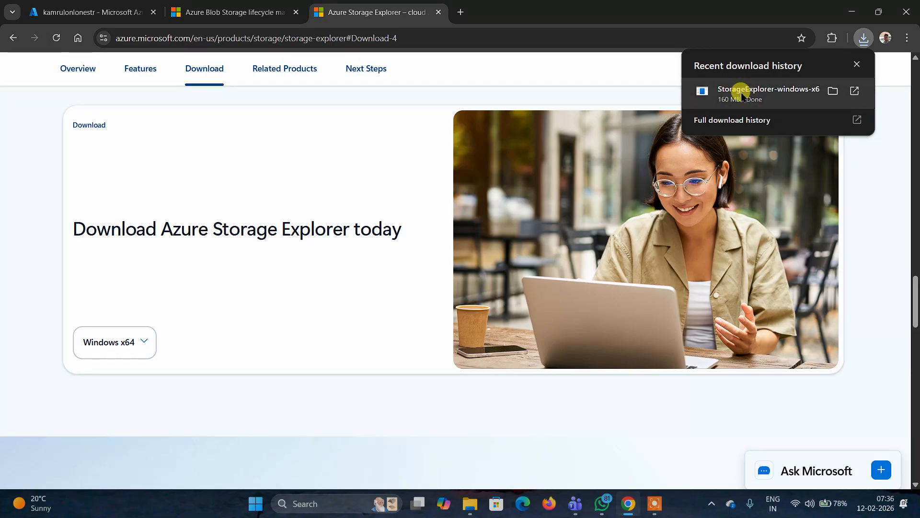
left_click(146, 343)
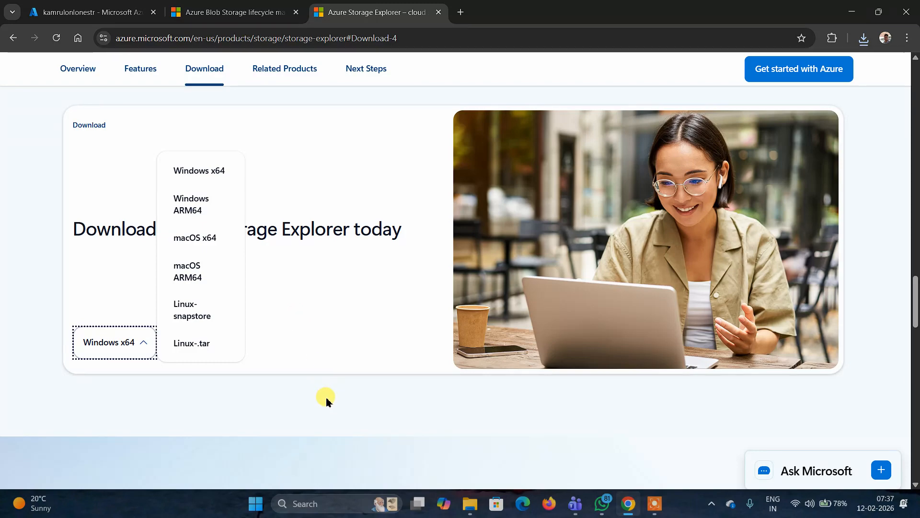
left_click(864, 41)
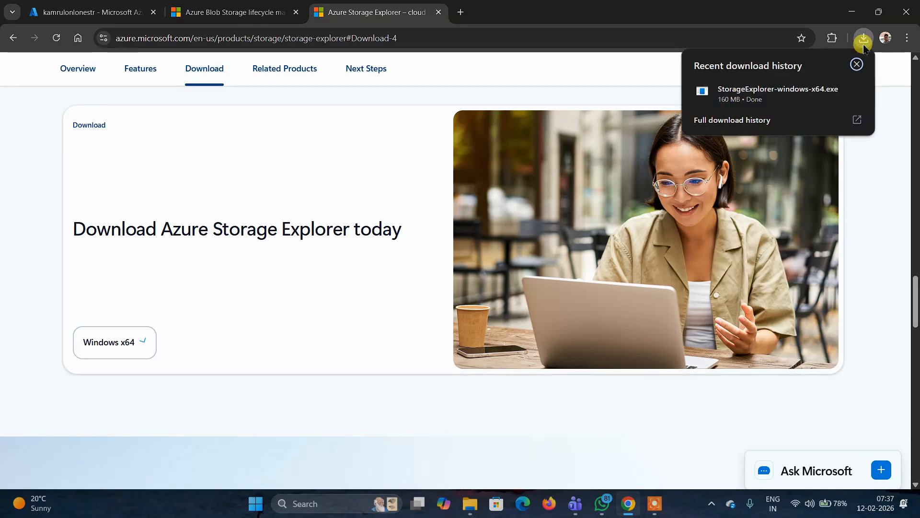
left_click(735, 102)
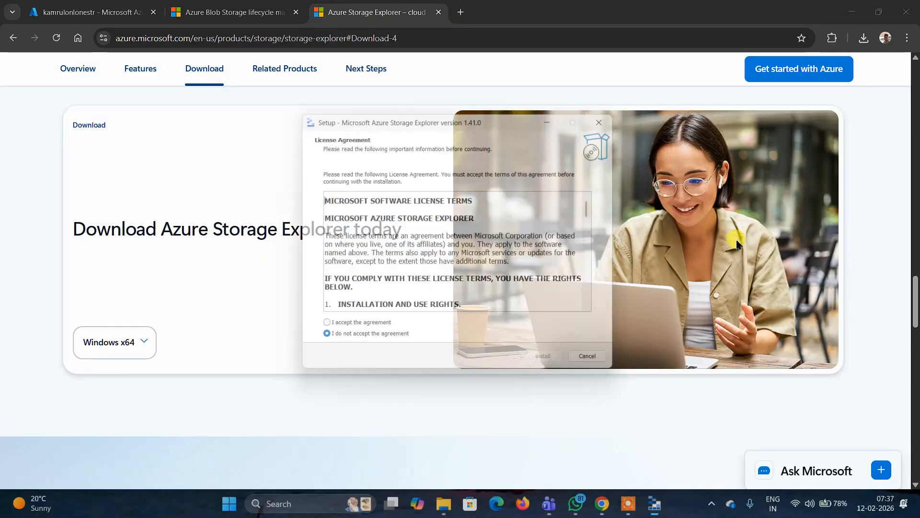
- Accept the license agreement, install Storage Explorer together with .NET 8.0.23, and finish setup with launch enabled
left_click(353, 330)
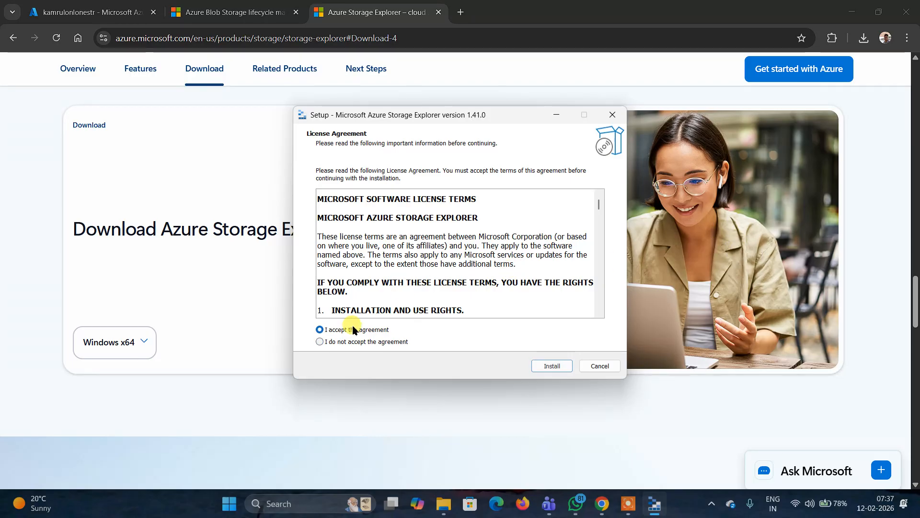
left_click(552, 366)
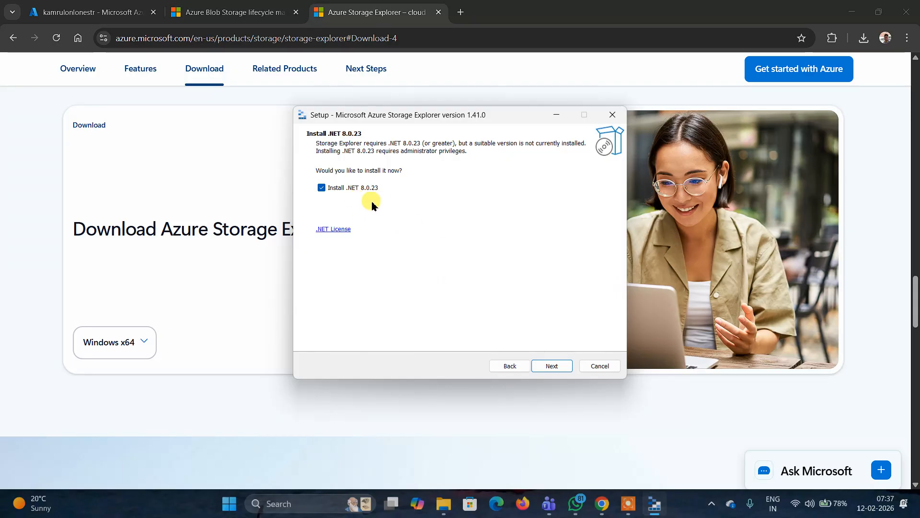
left_click(553, 366)
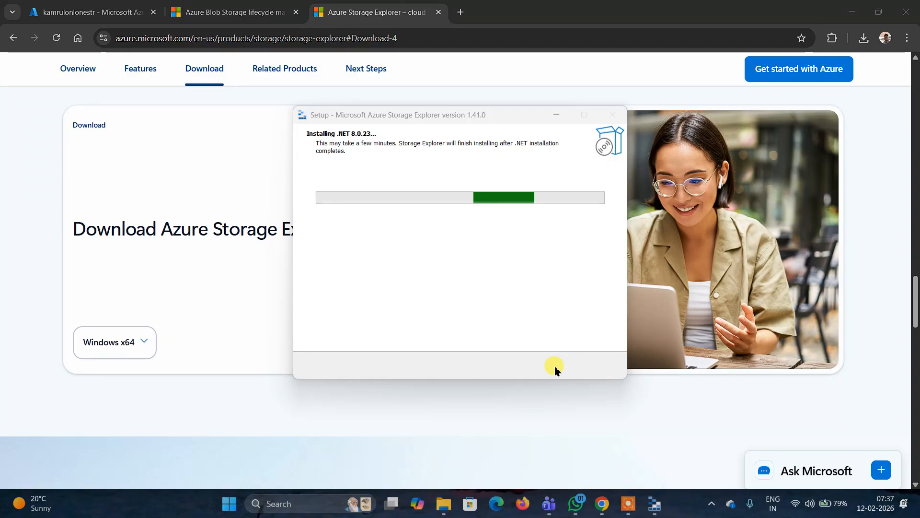
left_click(555, 370)
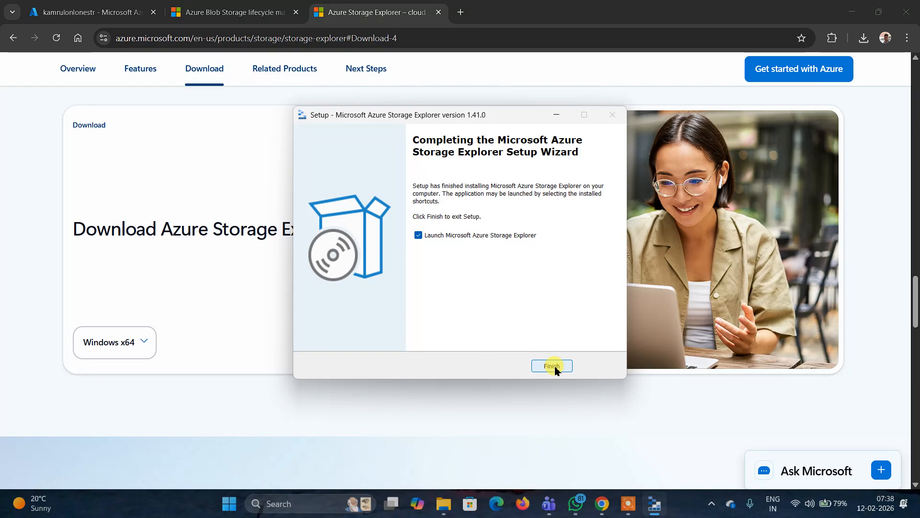
left_click(552, 367)
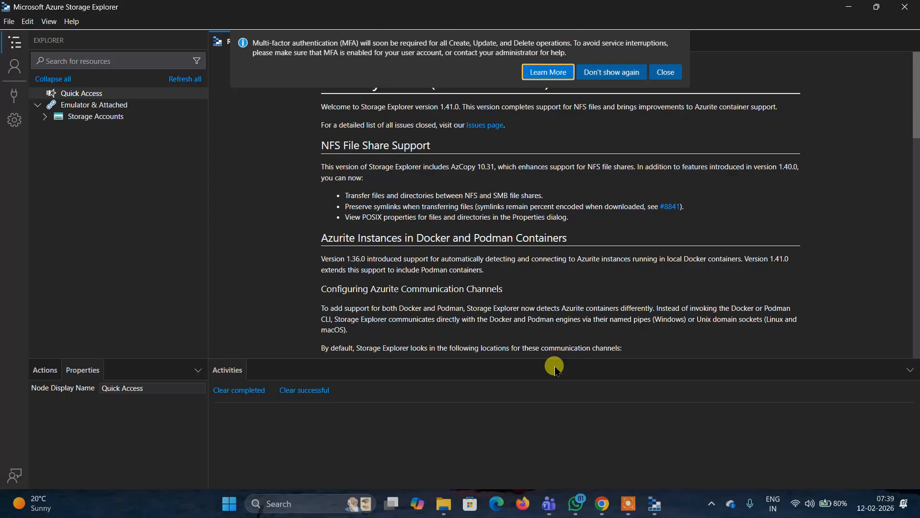
- Dismiss the multi-factor authentication notice and close the Connect to Azure Storage dialog
left_click(670, 77)
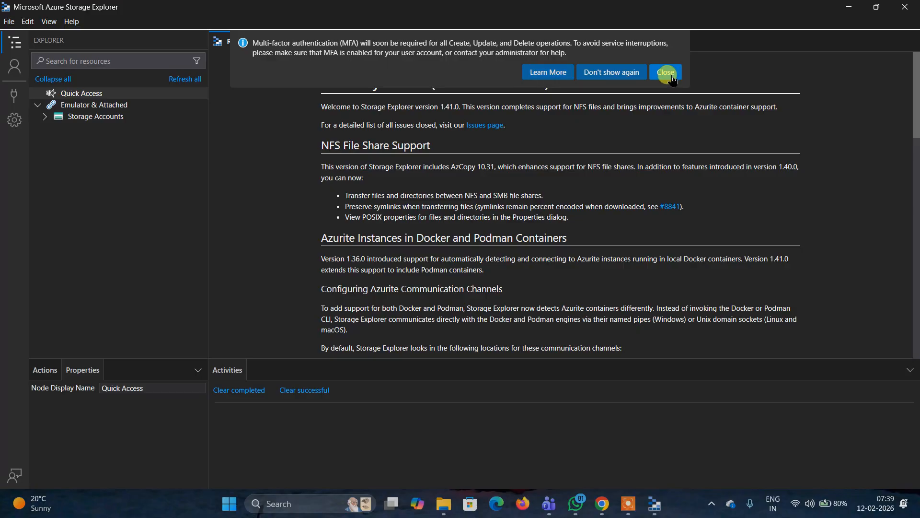
left_click(14, 99)
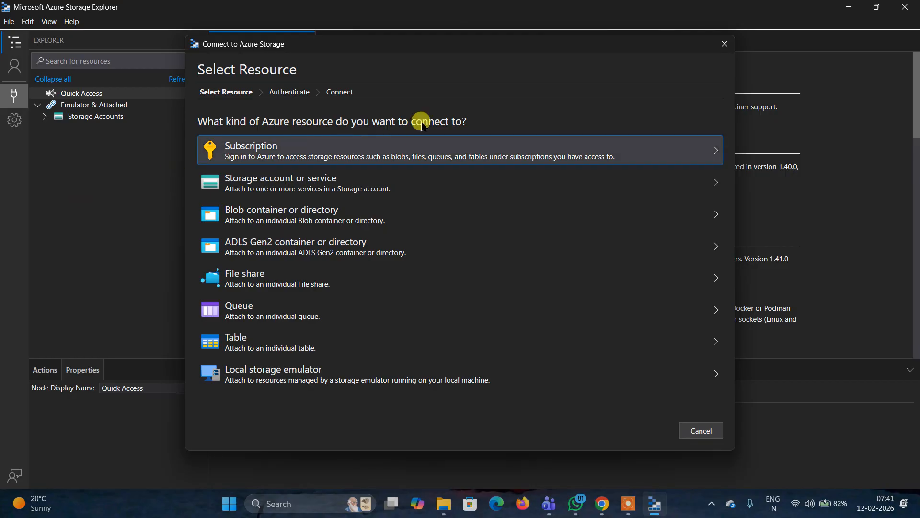
left_click(721, 44)
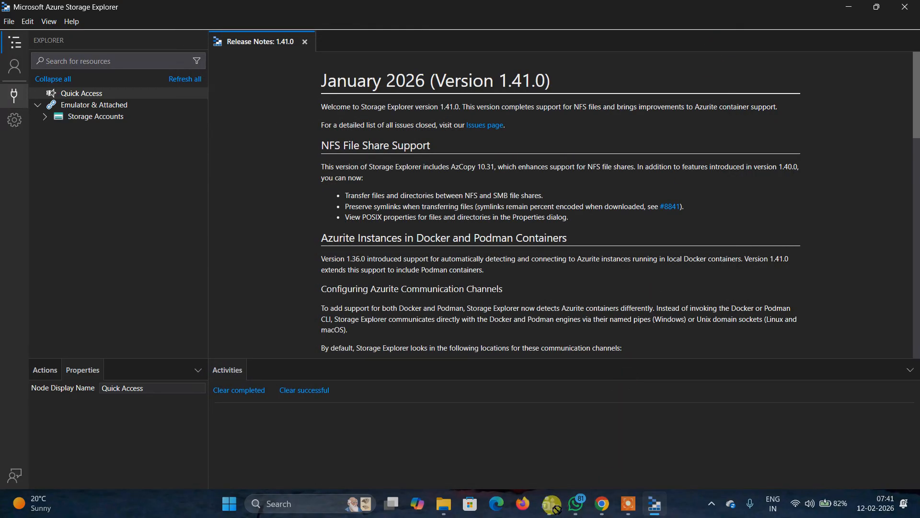
- Return to the browser, close the Storage Explorer product tab and switch to the storage account's portal tab
left_click(611, 506)
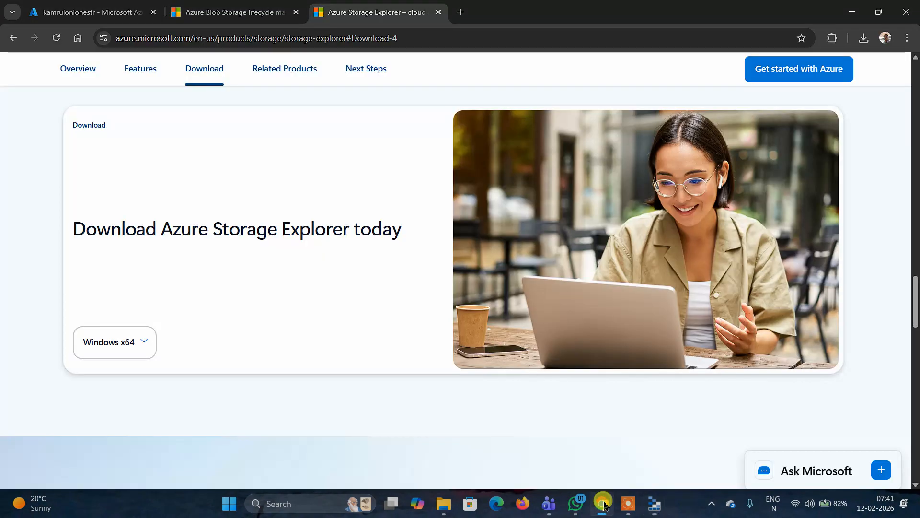
left_click(438, 11)
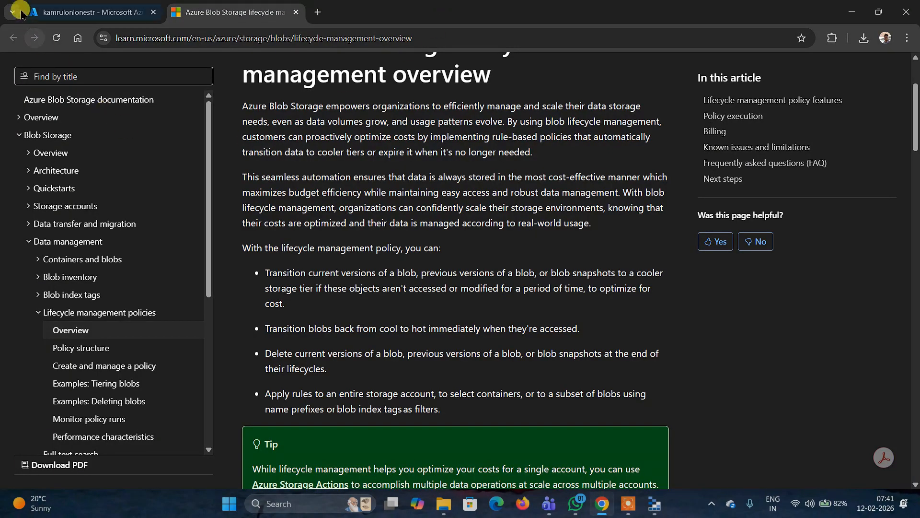
left_click(79, 7)
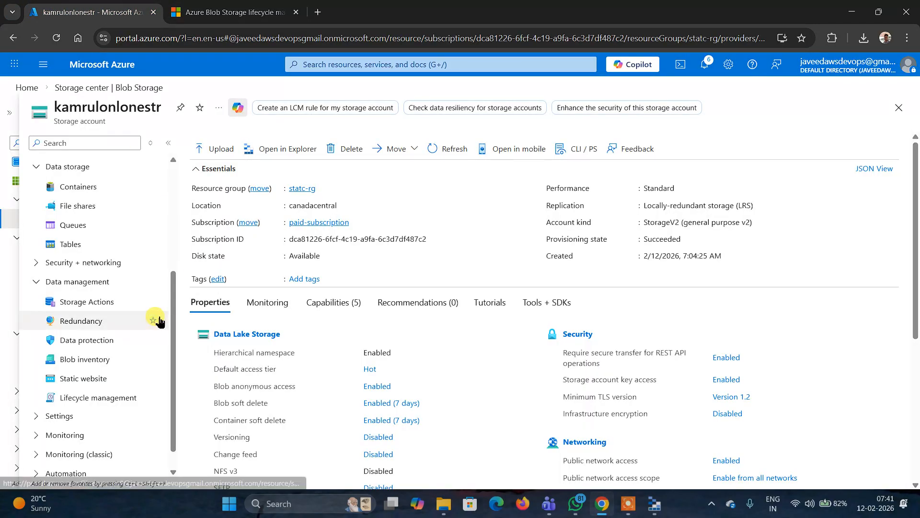
- Open the storage account's Access keys page and reveal the key1 and key2 values
scroll(156, 307, "down", 1)
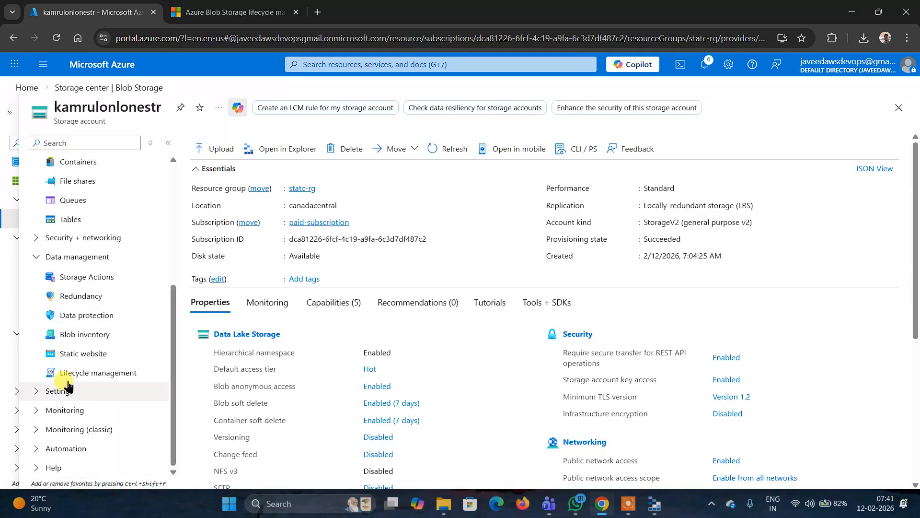
left_click(36, 392)
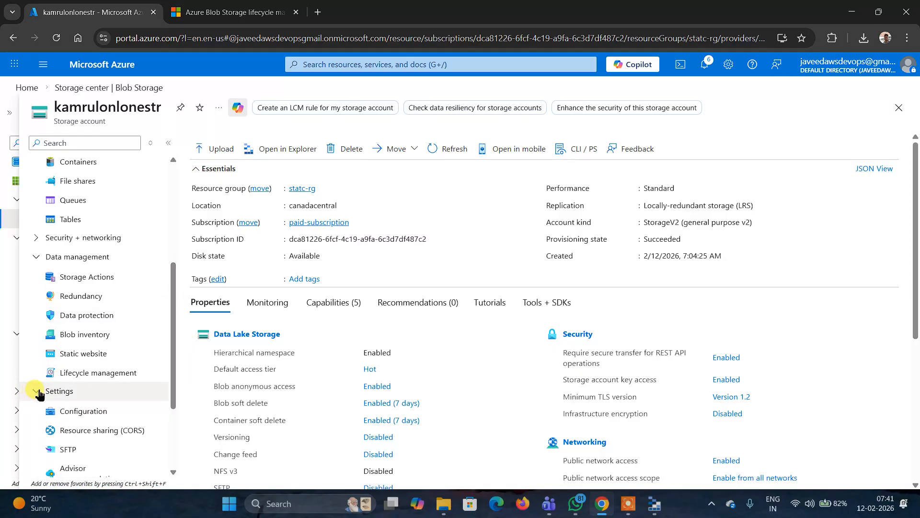
scroll(130, 400, "down", 3)
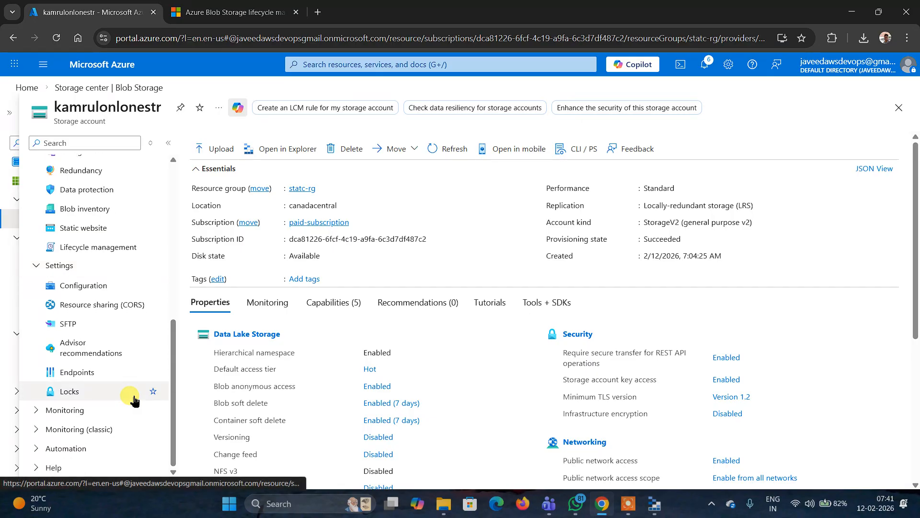
scroll(134, 398, "up", 2)
scroll(133, 397, "up", 1)
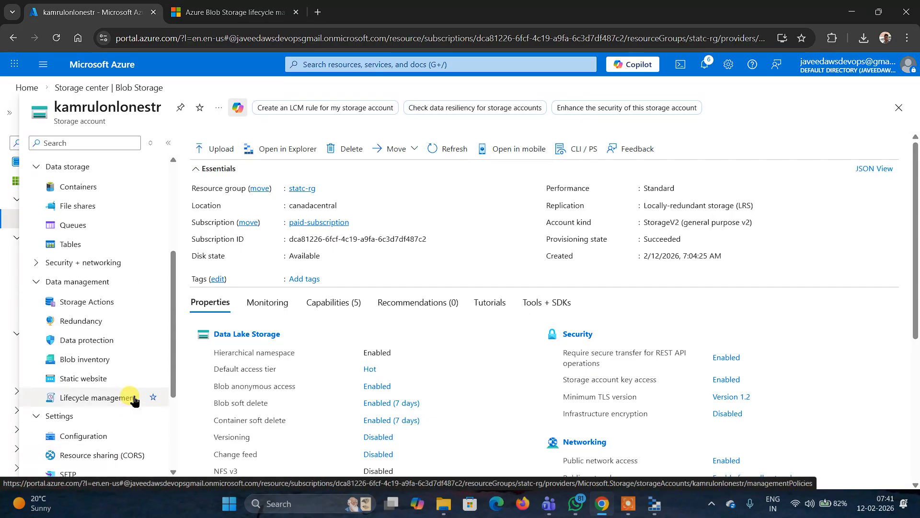
left_click(37, 268)
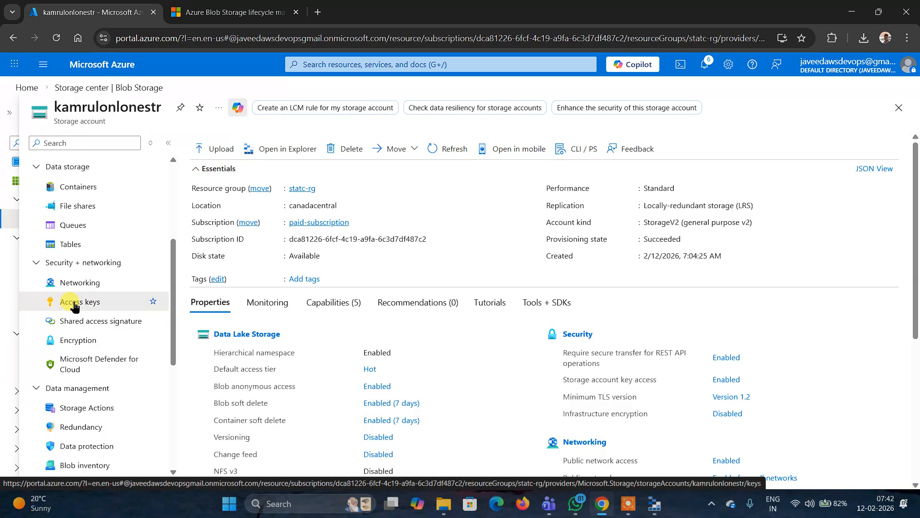
left_click(75, 306)
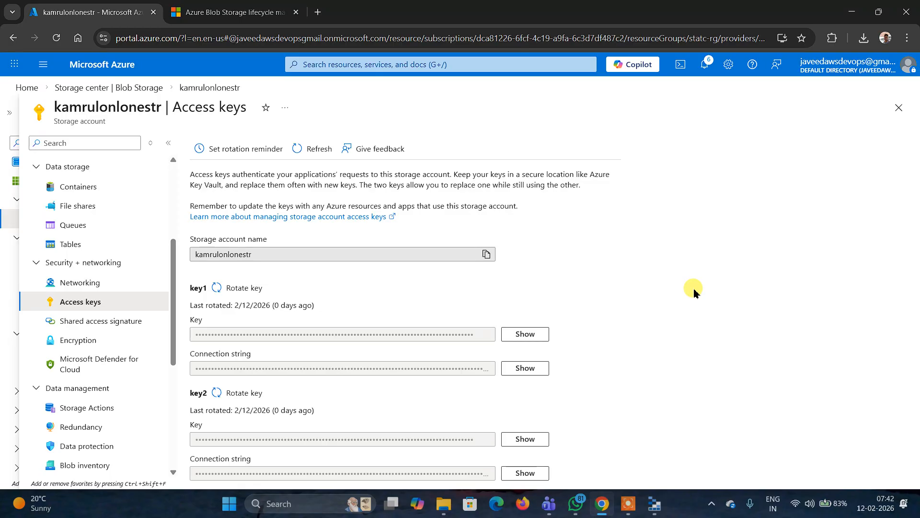
left_click(529, 333)
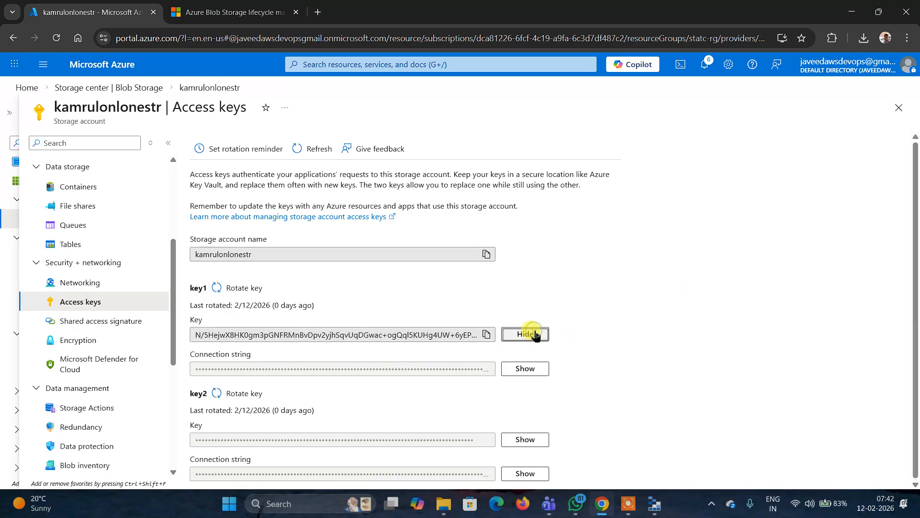
left_click(527, 439)
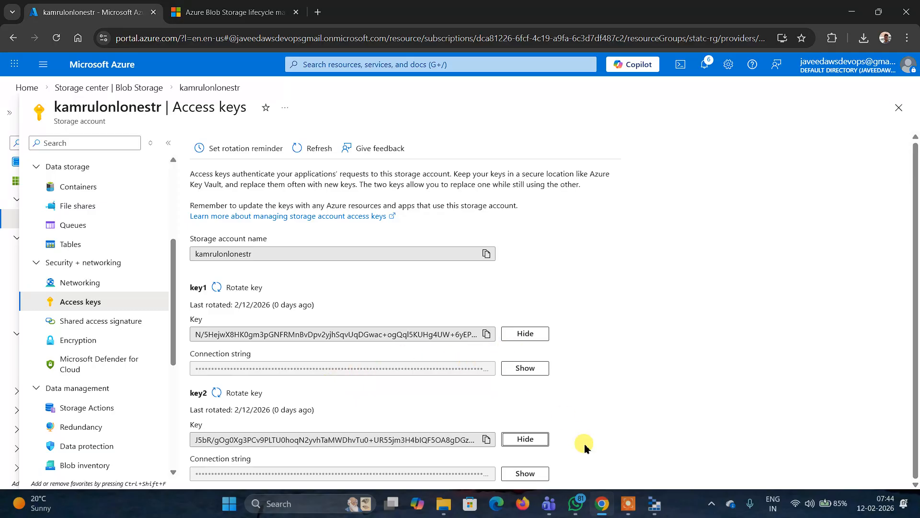
- In Storage Explorer, start connecting to a storage account or service using the account name and key method
left_click(654, 503)
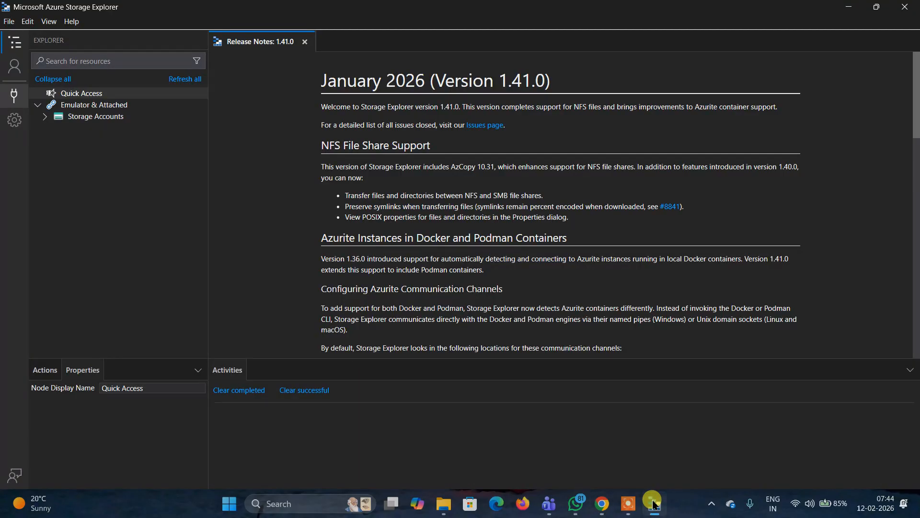
left_click(13, 95)
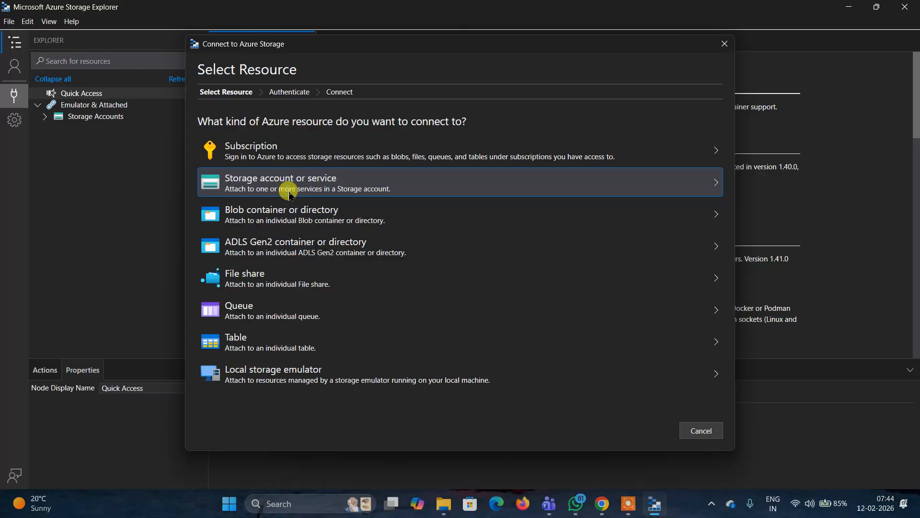
left_click(289, 192)
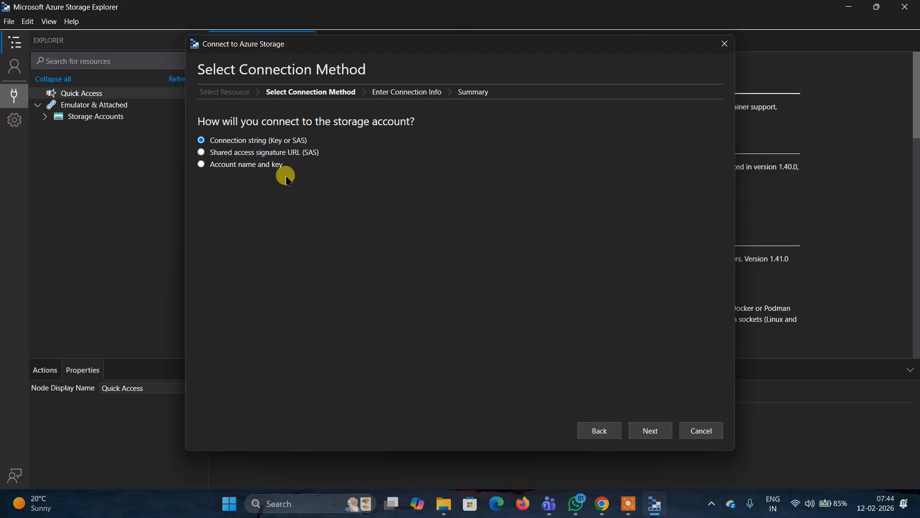
left_click(240, 142)
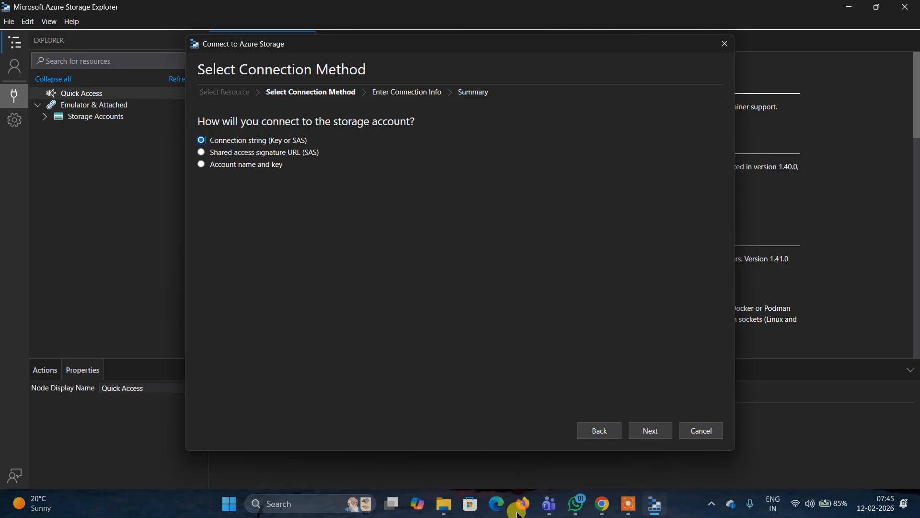
left_click(607, 507)
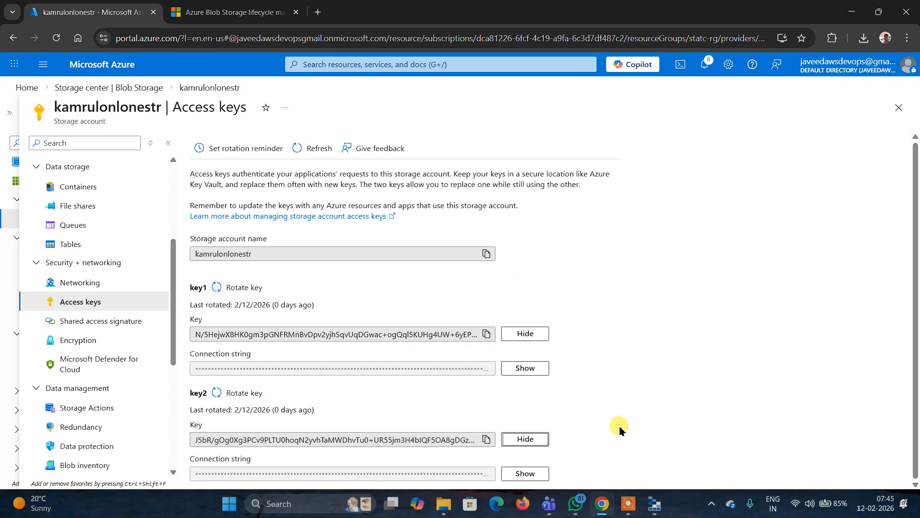
left_click(649, 501)
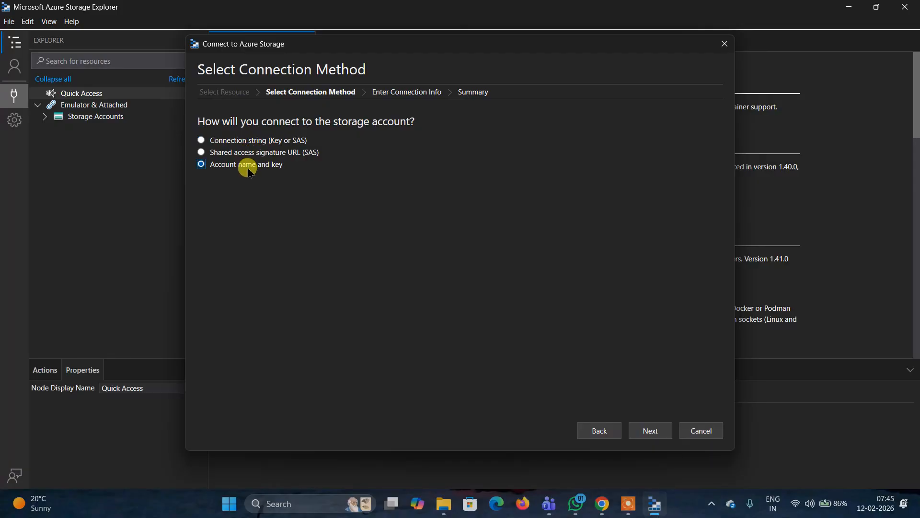
left_click(649, 429)
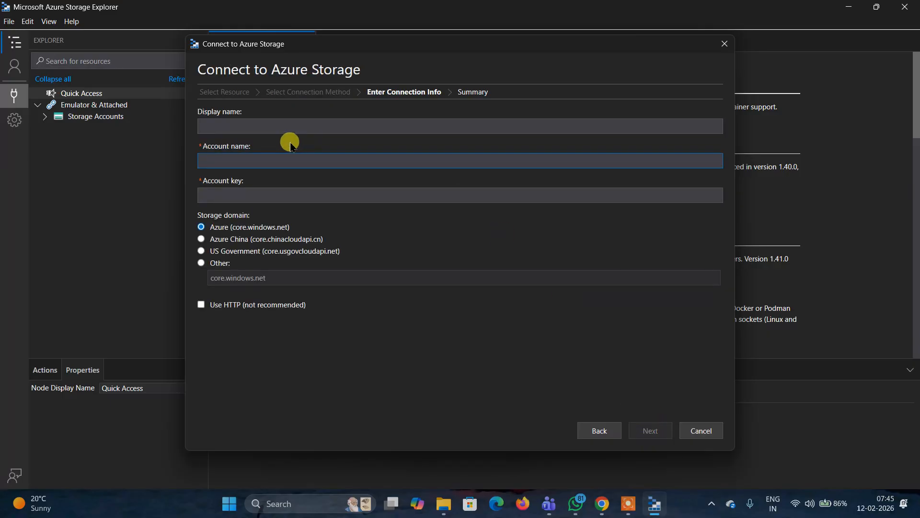
left_click(257, 126)
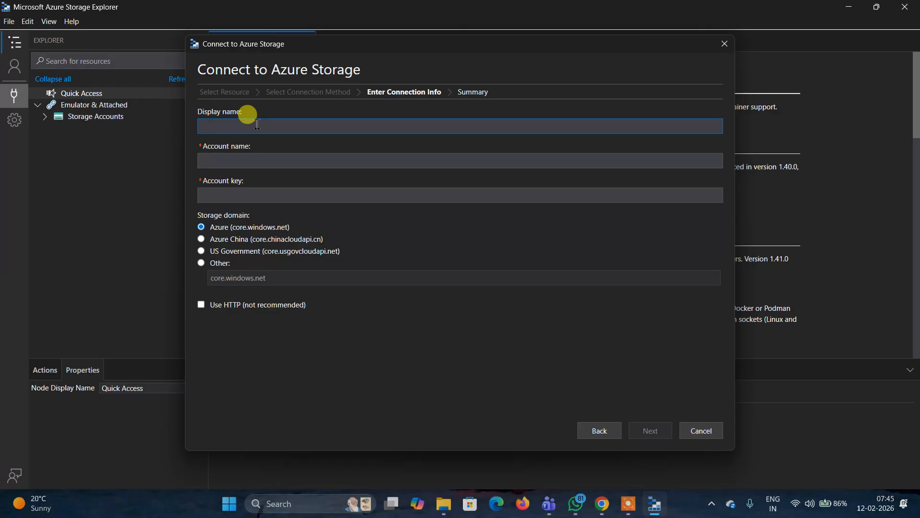
left_click(248, 159)
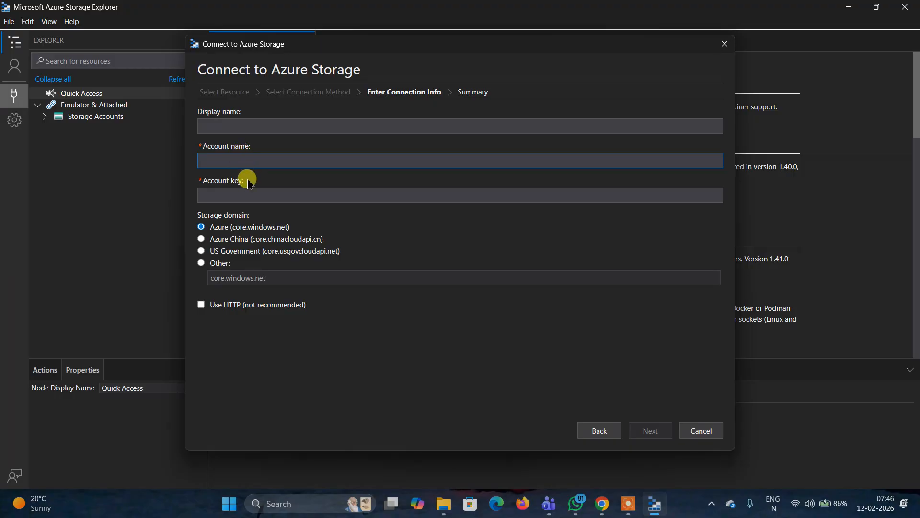
left_click(240, 194)
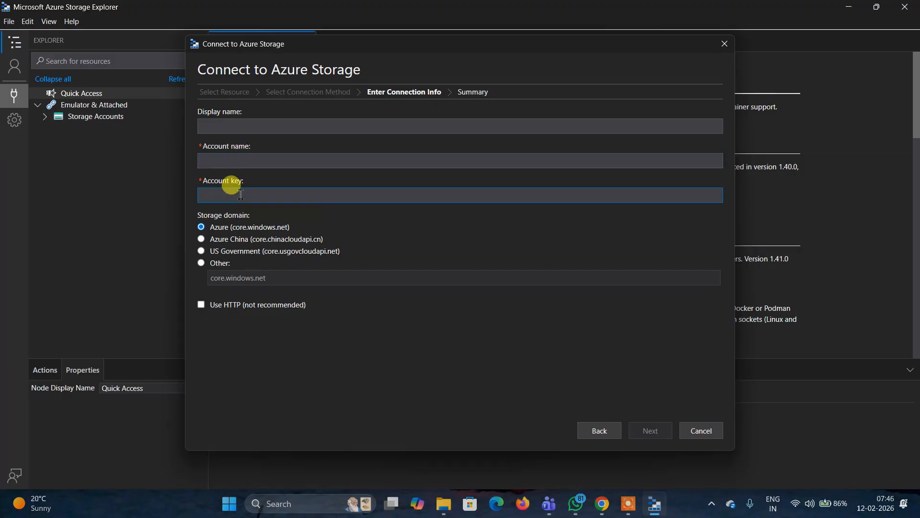
left_click(599, 430)
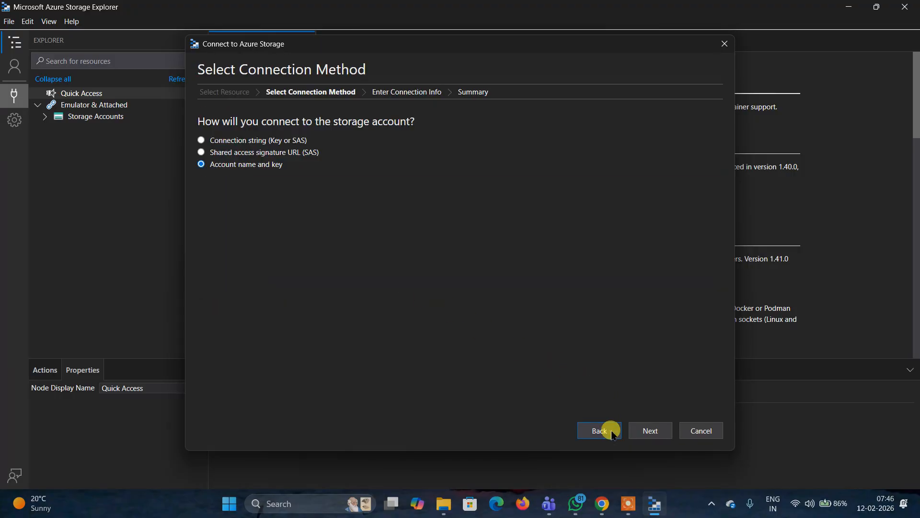
left_click(259, 140)
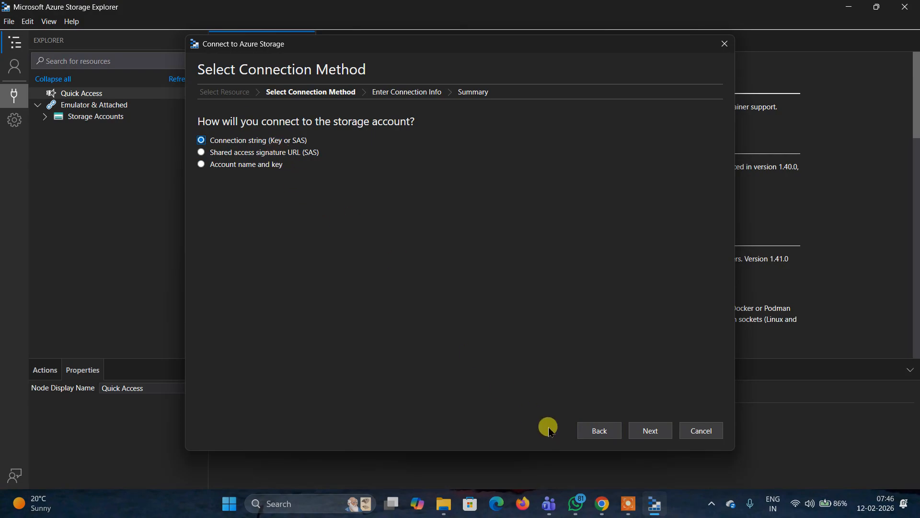
left_click(649, 431)
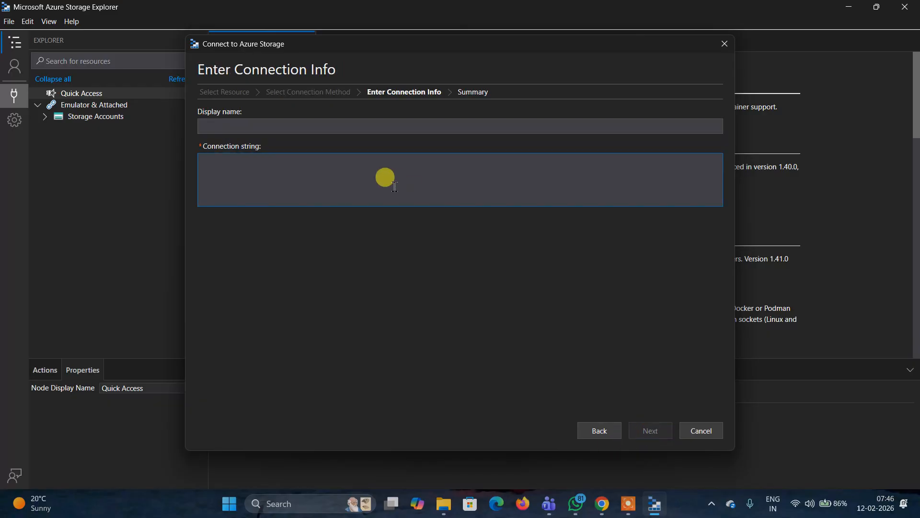
left_click(599, 431)
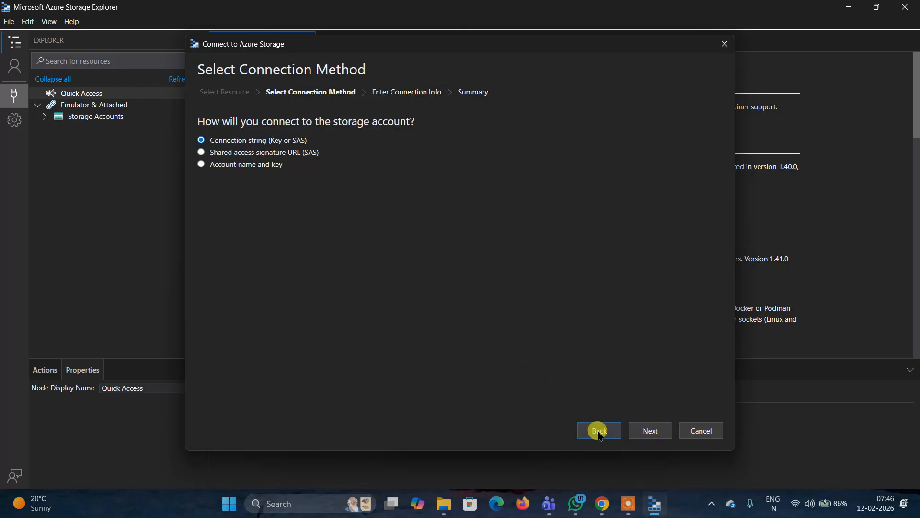
left_click(239, 173)
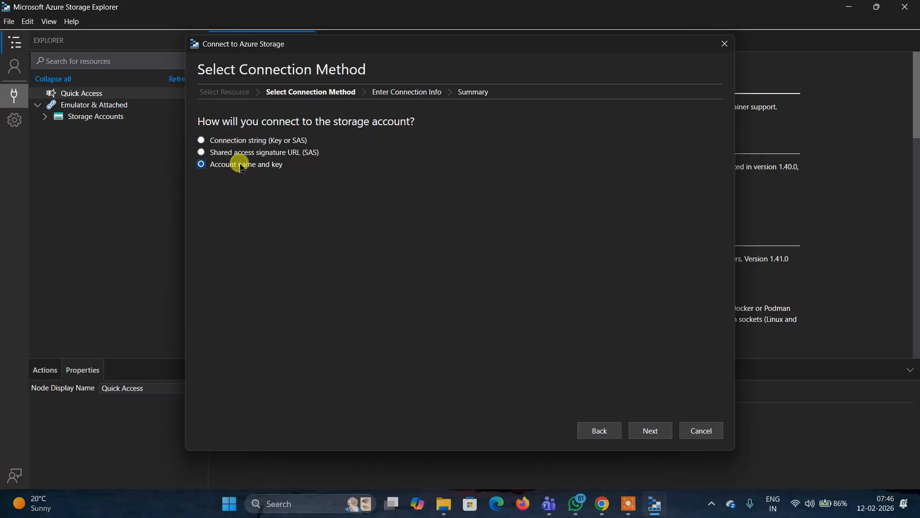
left_click(650, 430)
- Copy the storage account name from the portal and paste it as the connection's display name
left_click(276, 126)
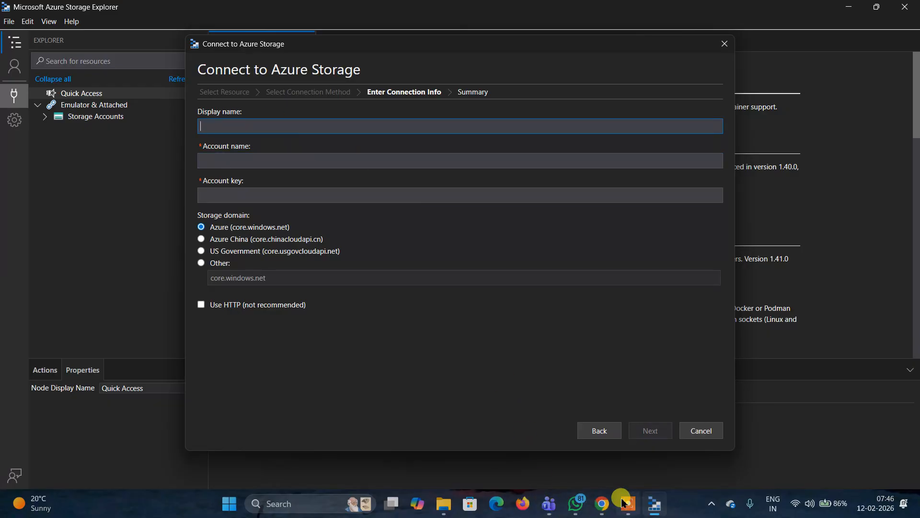
left_click(602, 504)
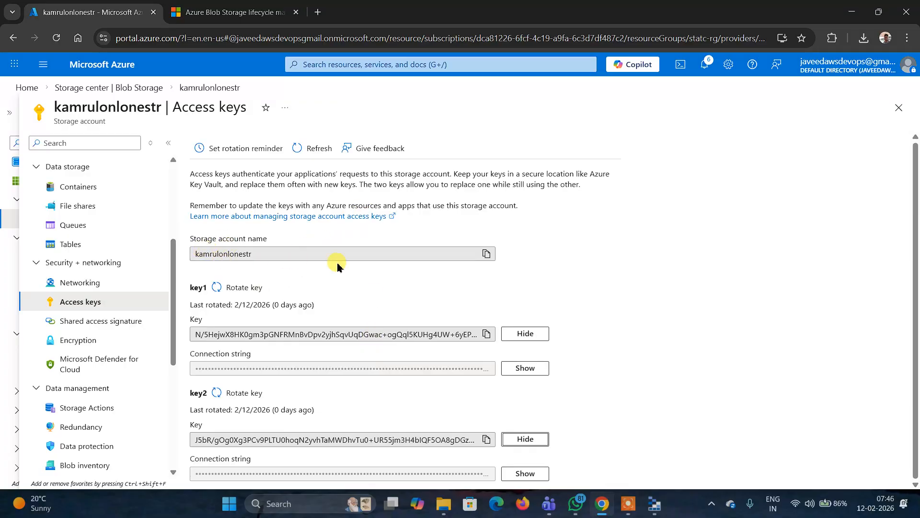
left_click(486, 253)
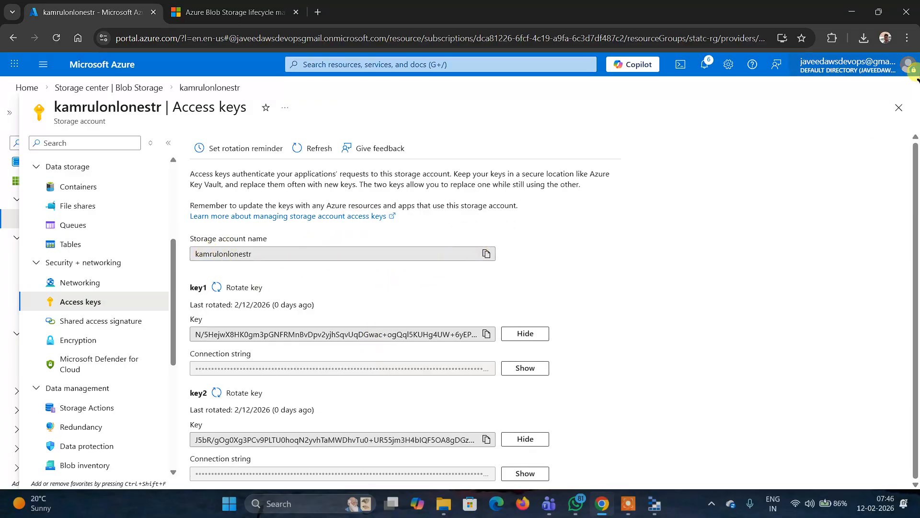
left_click(652, 506)
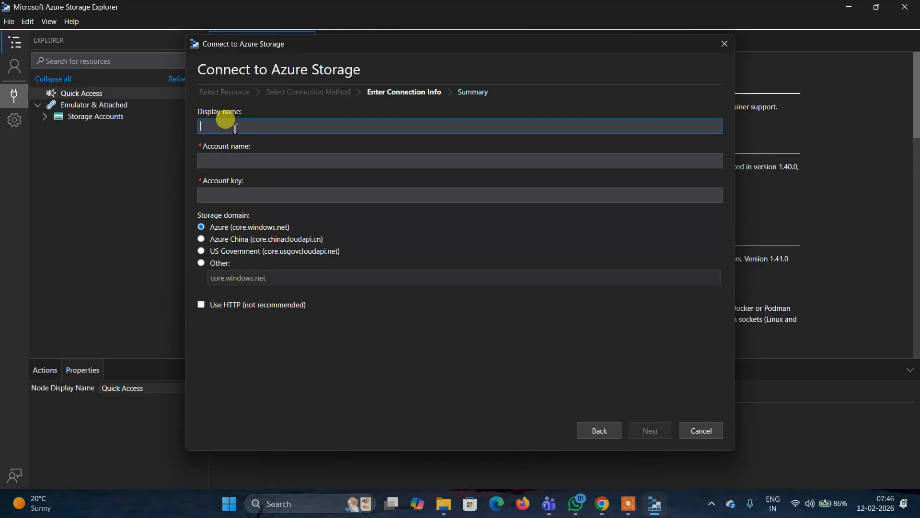
key("ctrl+v")
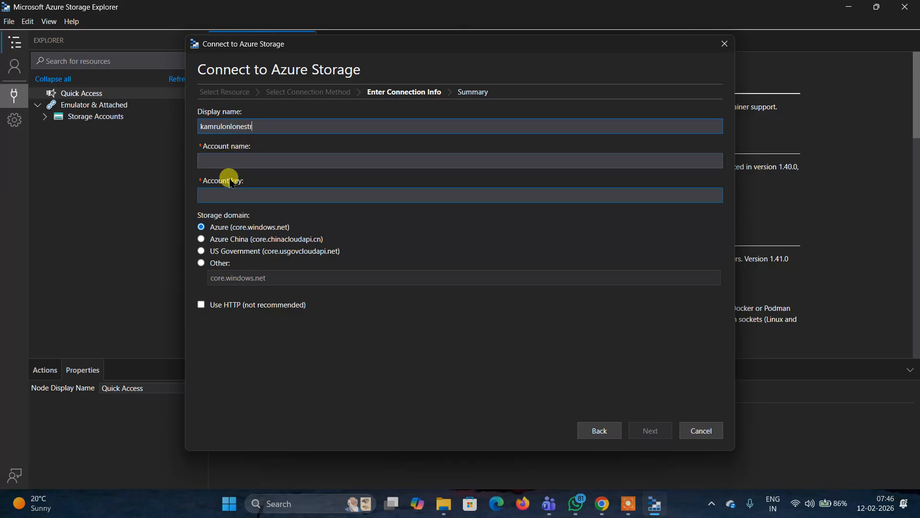
- Paste the storage account name into the connection's account name field
left_click(228, 161)
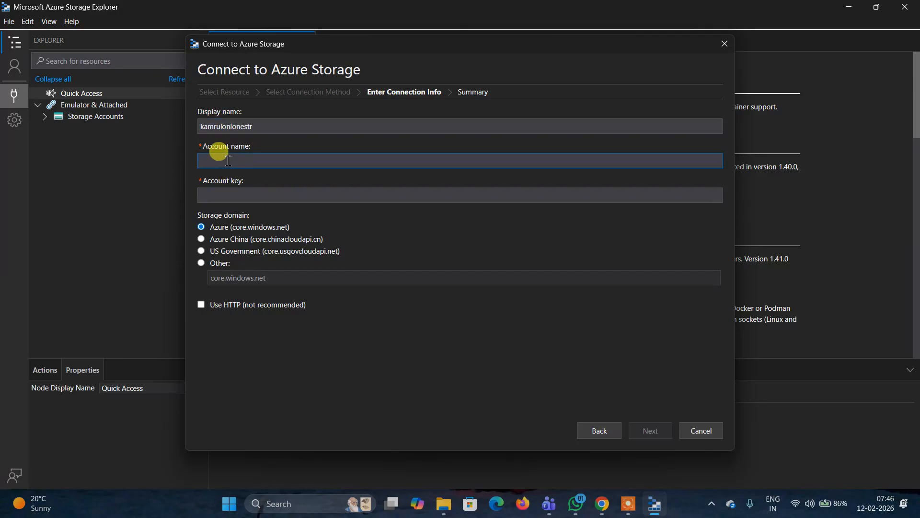
key("ctrl+v")
left_click(225, 198)
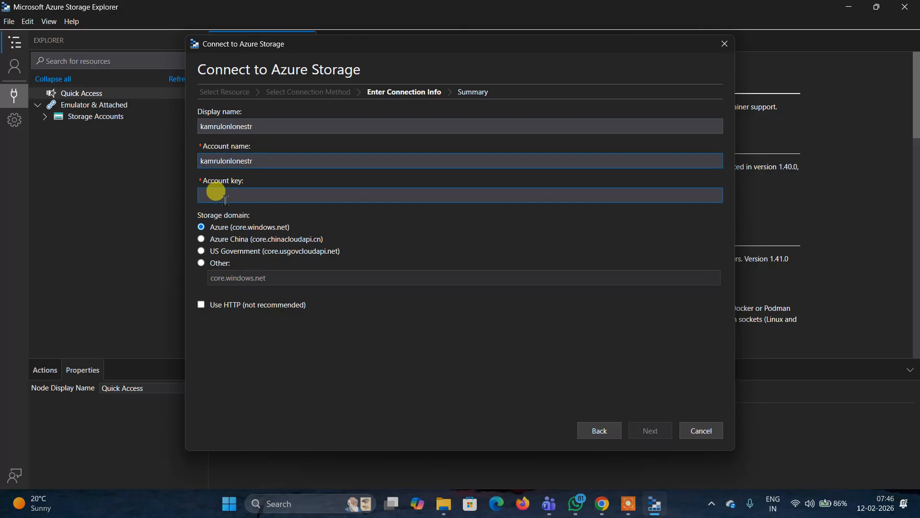
- Copy key1 from the portal's Access keys page, paste it as the connection's account key, and connect
left_click(600, 504)
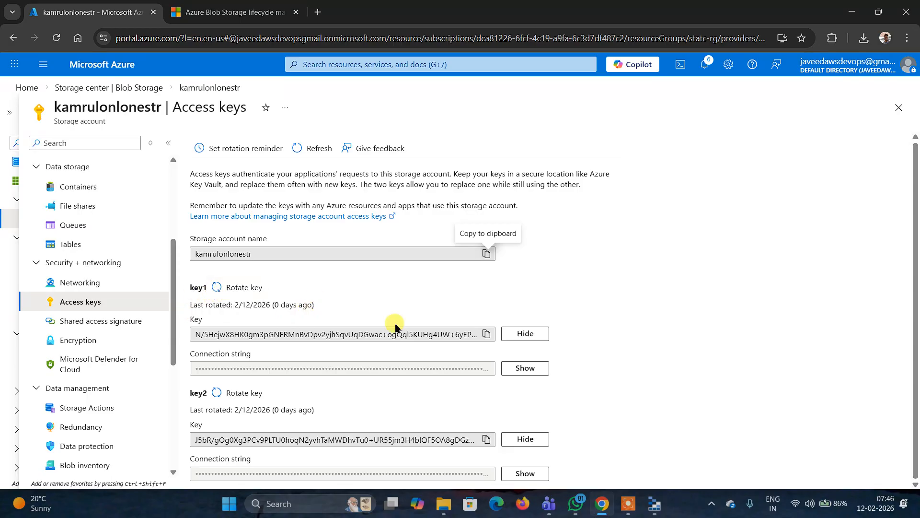
left_click(484, 340)
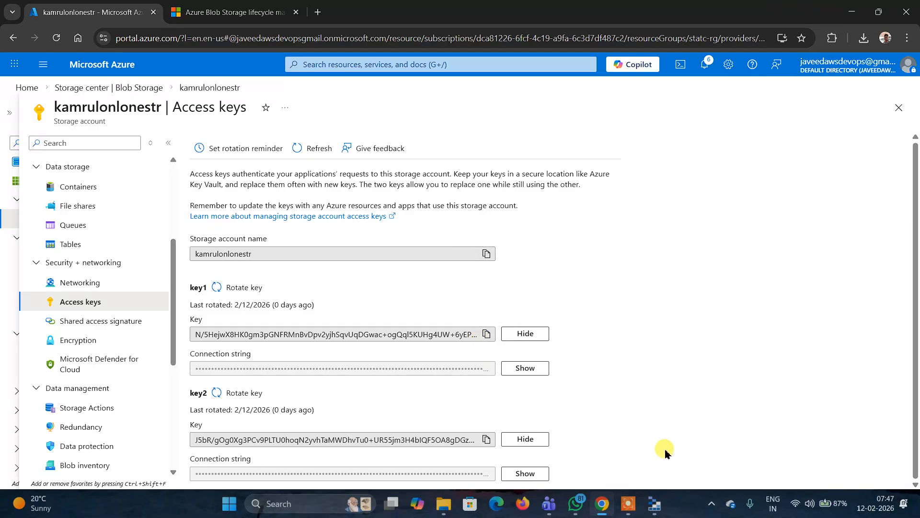
left_click(655, 503)
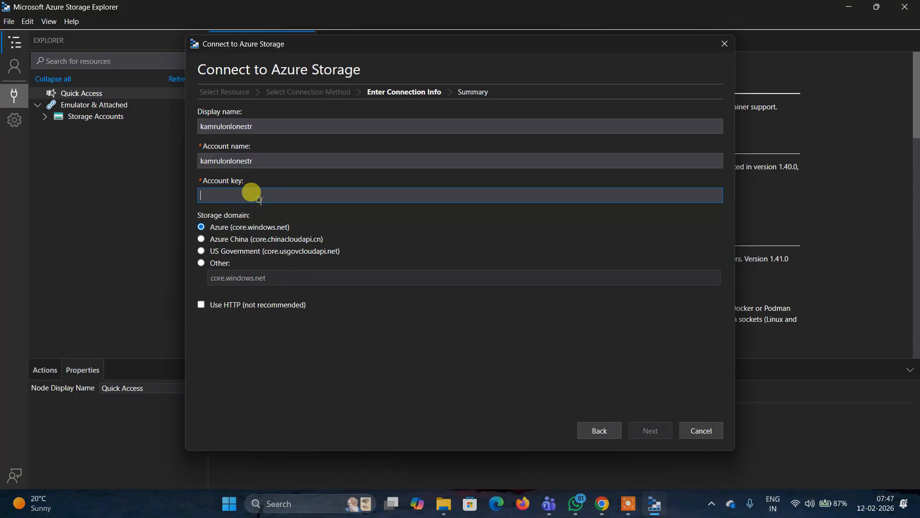
key("ctrl+v")
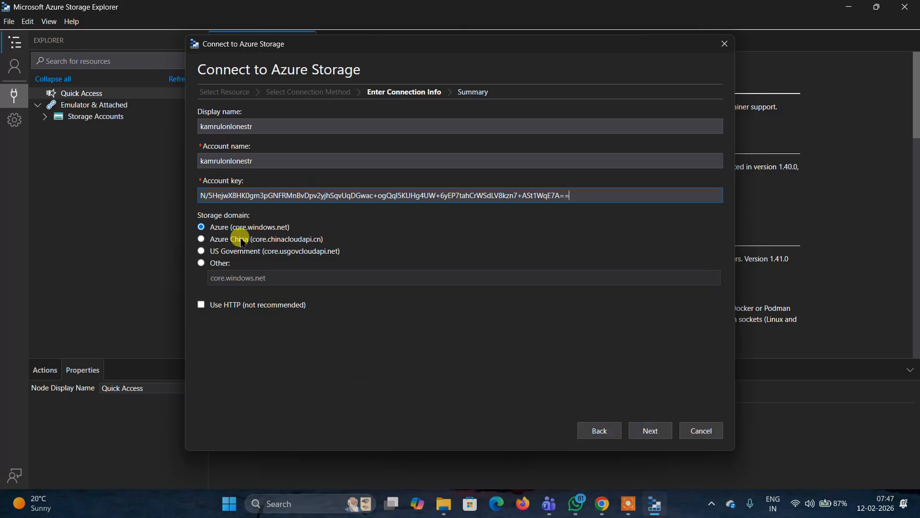
left_click(656, 433)
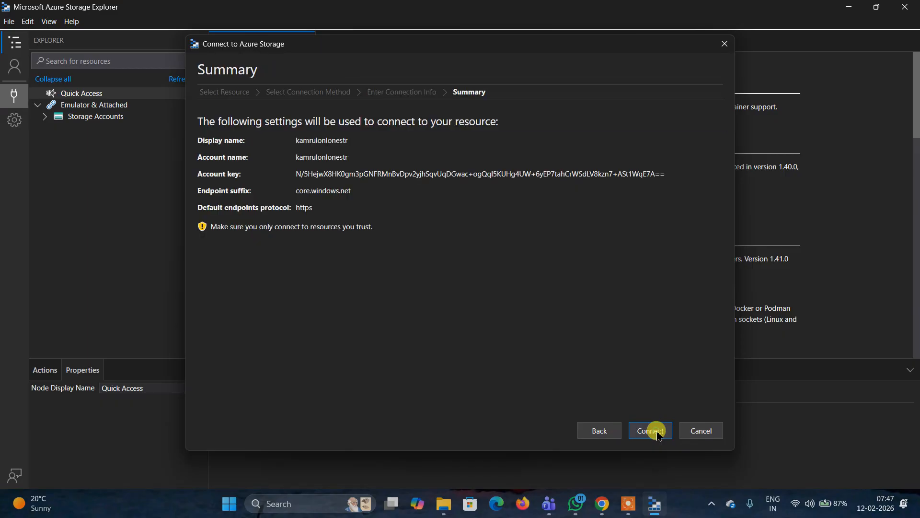
left_click(652, 430)
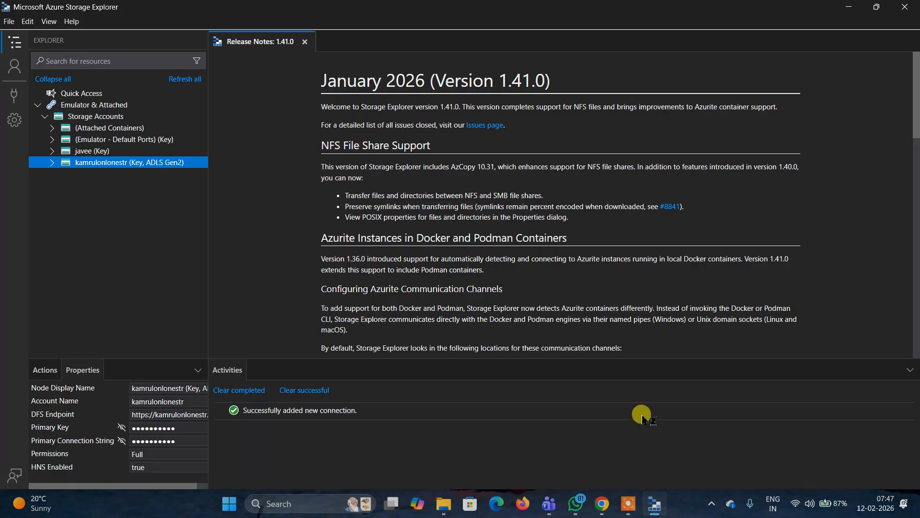
- Expand the newly connected storage account's Blob Containers and open the $web container
left_click(51, 167)
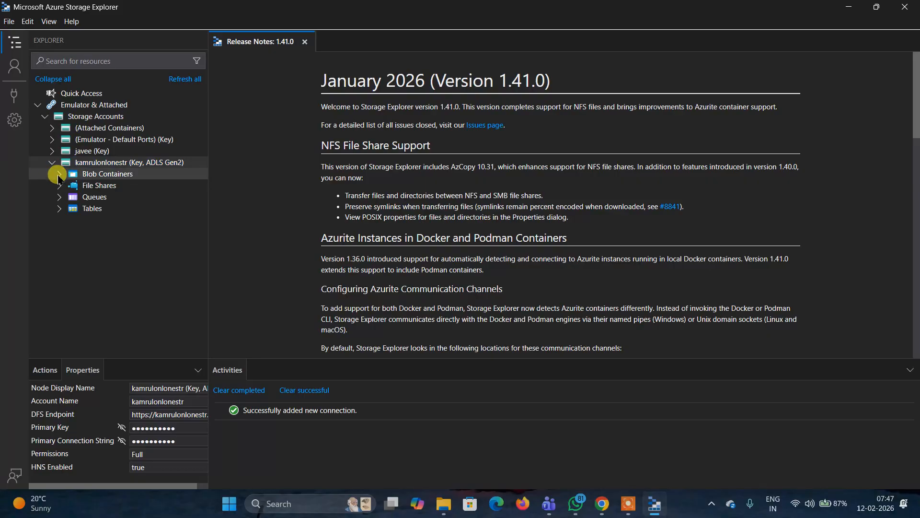
left_click(59, 175)
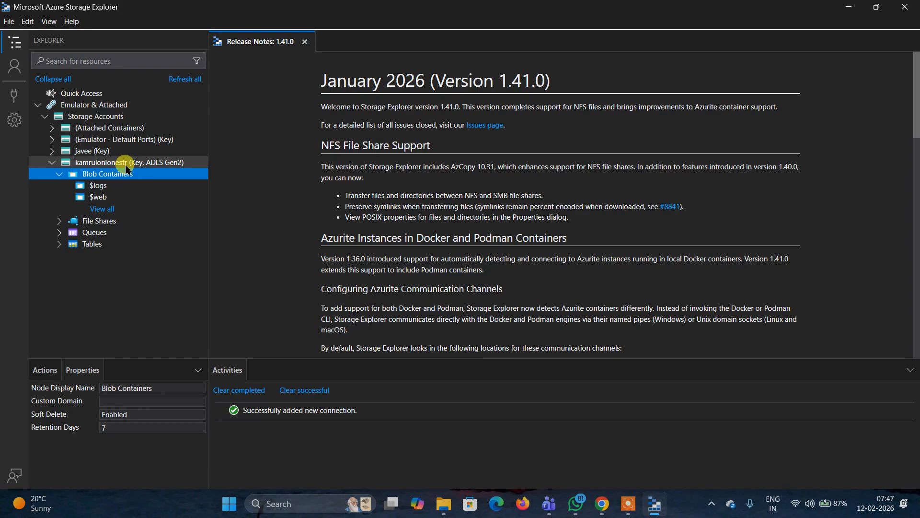
left_click(100, 198)
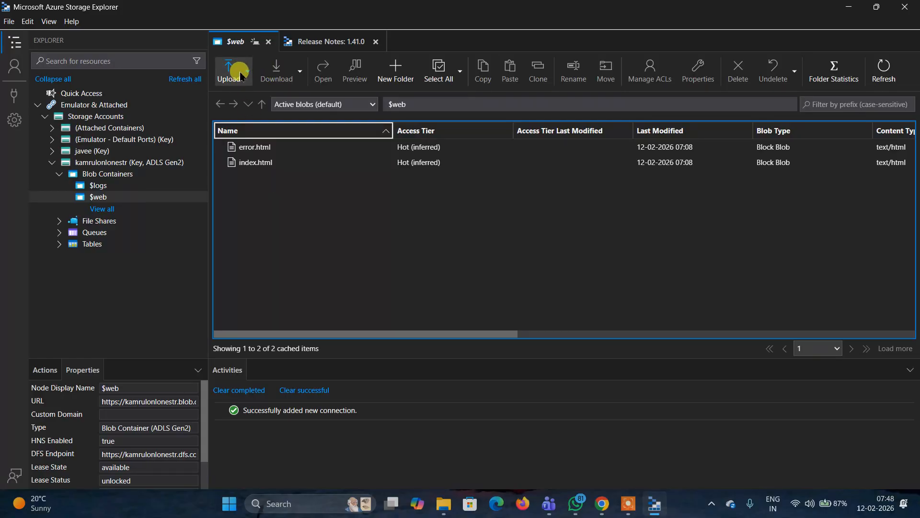
left_click(240, 76)
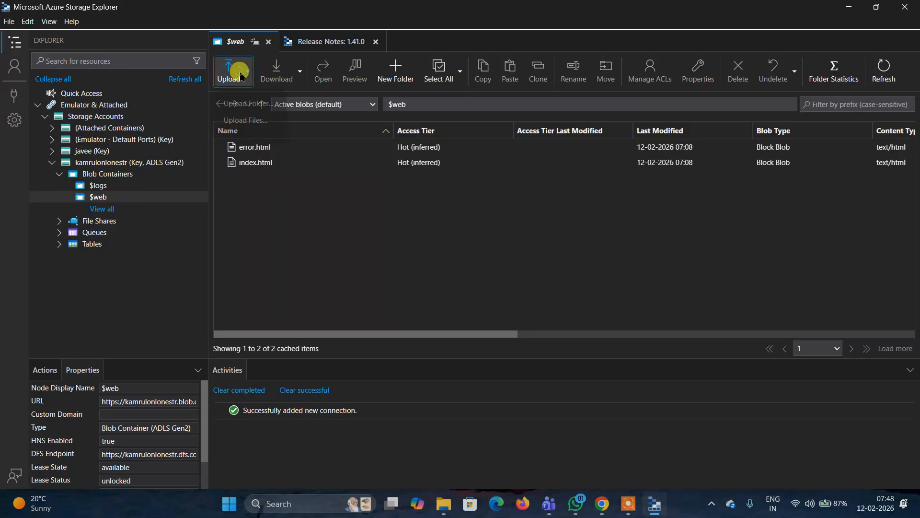
left_click(244, 120)
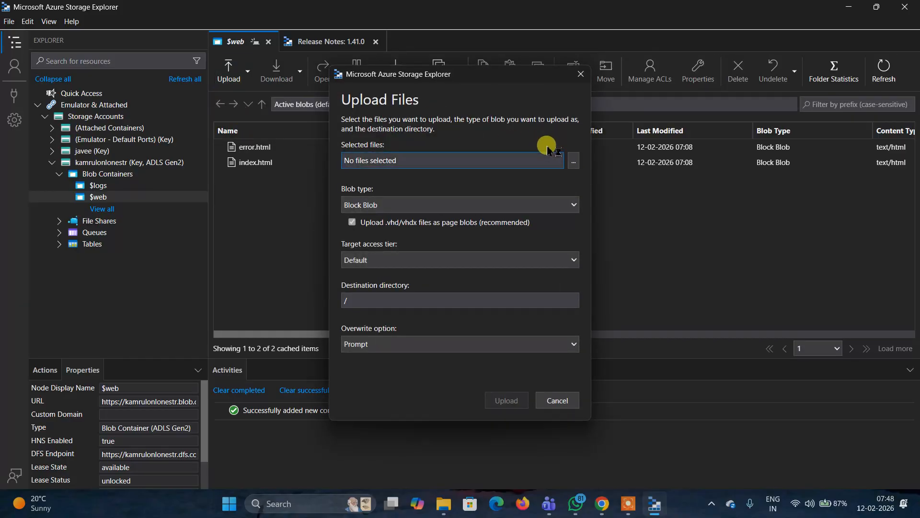
left_click(575, 161)
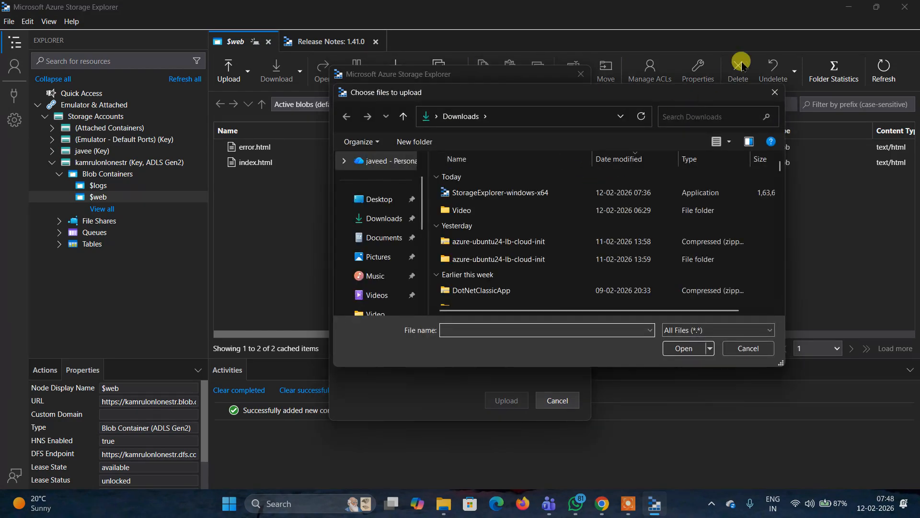
left_click(775, 94)
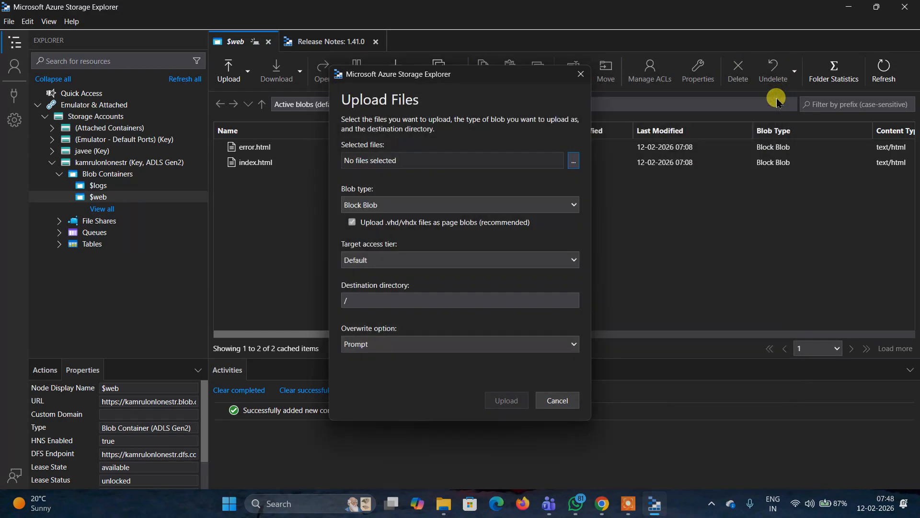
left_click(573, 401)
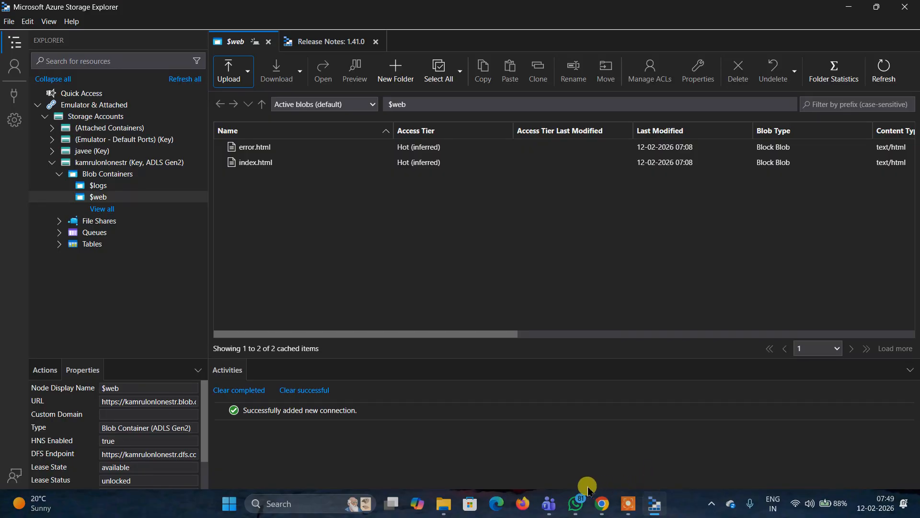
- Switch to the Daily Devops Session Schedule meeting window in Teams
mouse_move(549, 505)
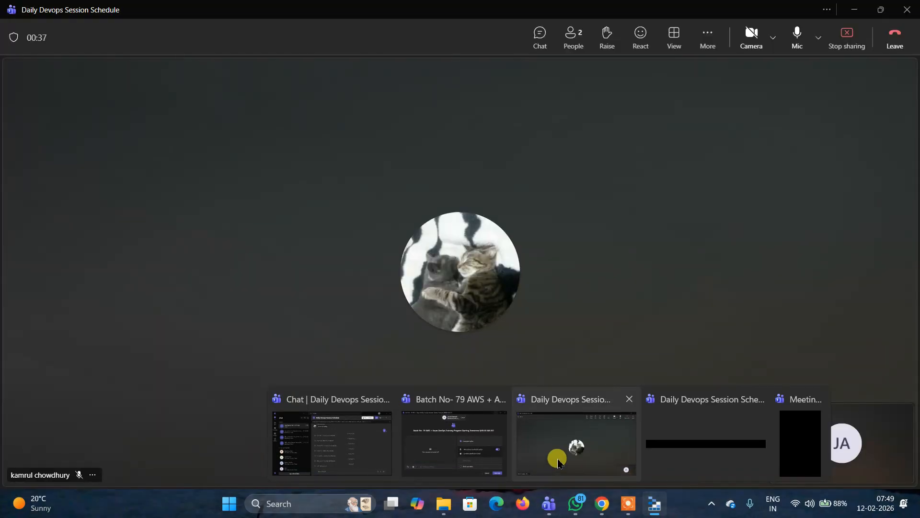
left_click(558, 463)
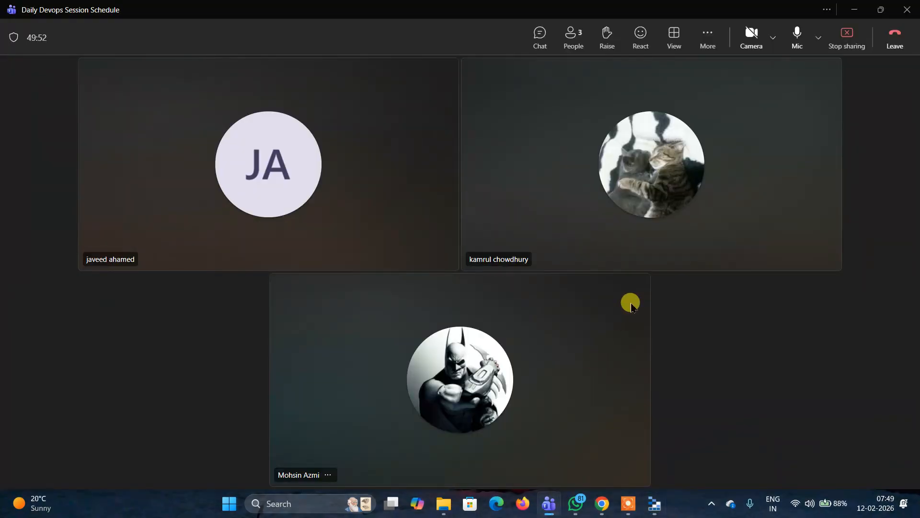
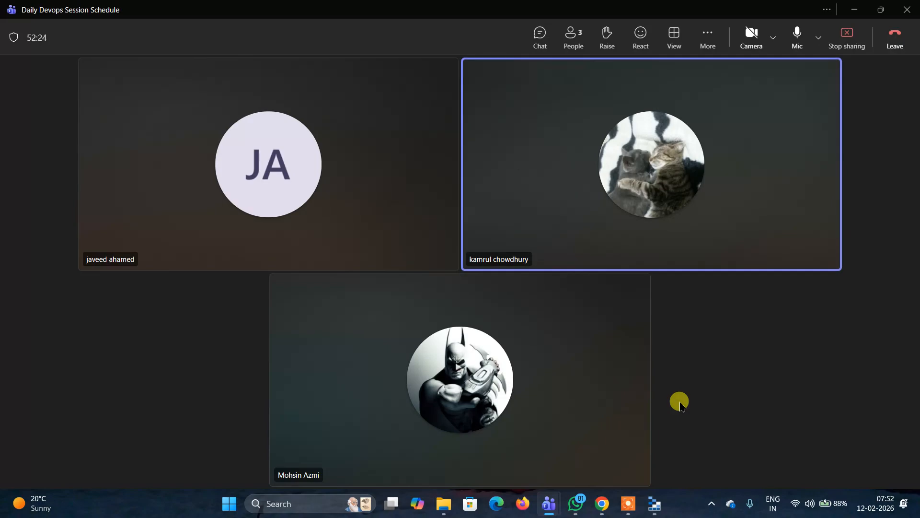
- Minimize the Teams meeting window
mouse_move(607, 507)
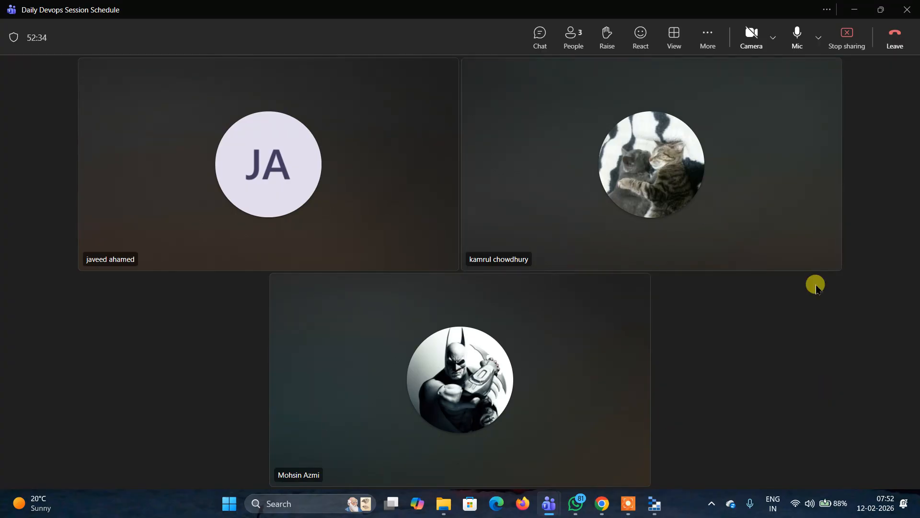
left_click(852, 15)
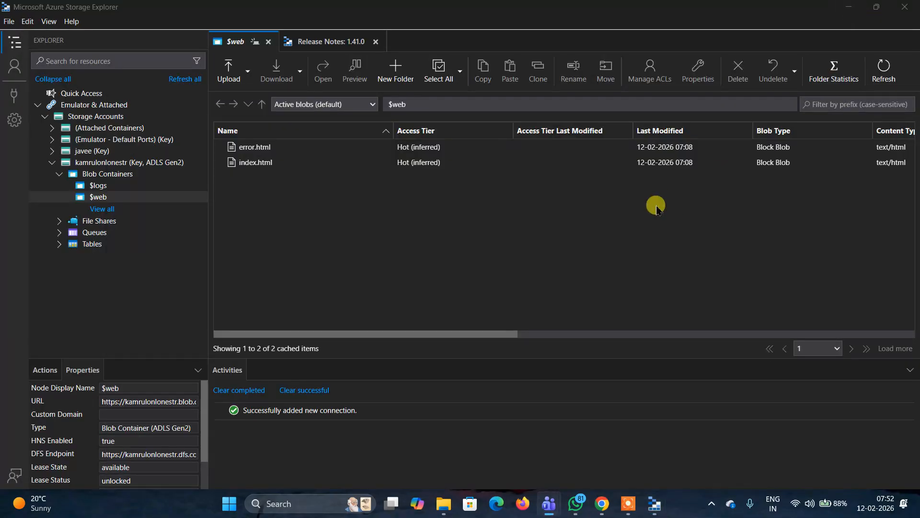
- Open YouTube from the Firefox new-tab shortcuts and maximize the browser window
left_click(522, 501)
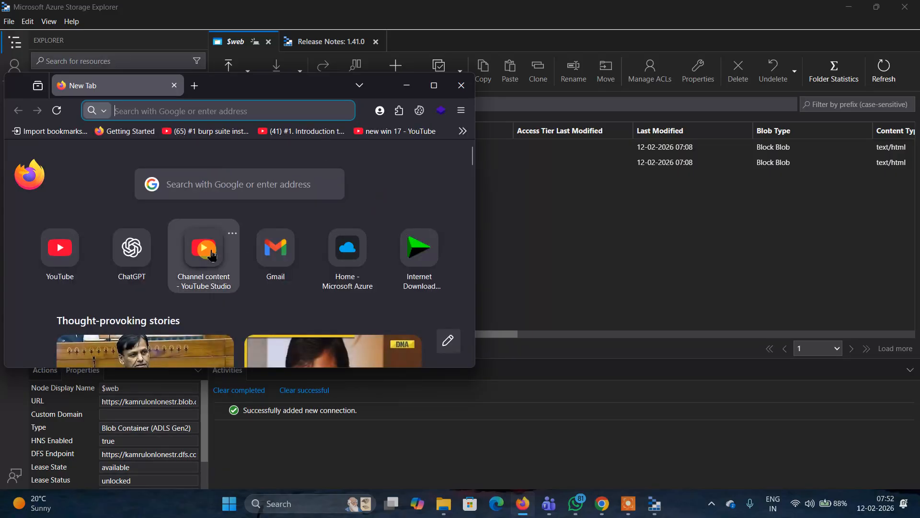
left_click(68, 229)
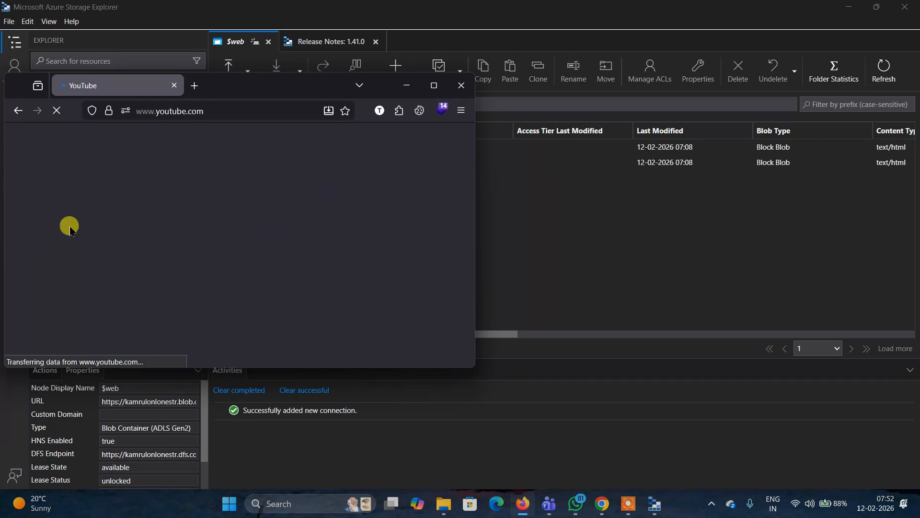
left_click(434, 86)
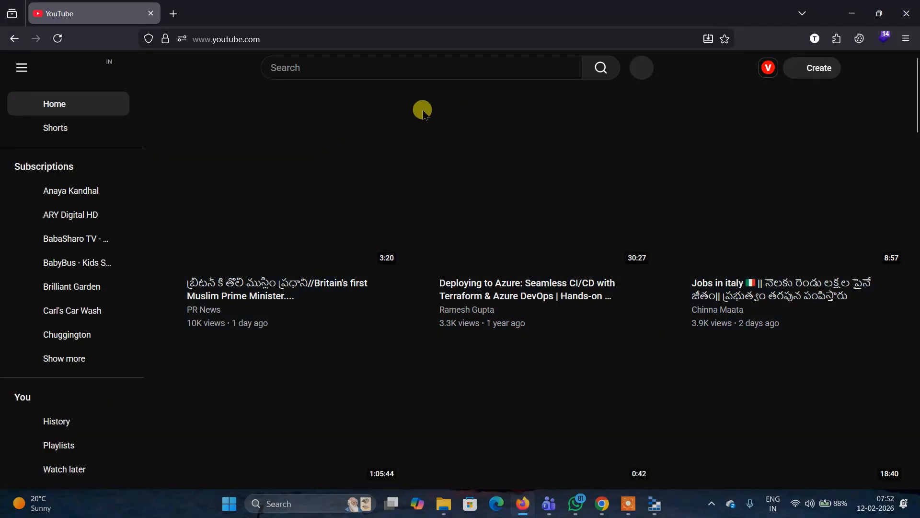
left_click(632, 506)
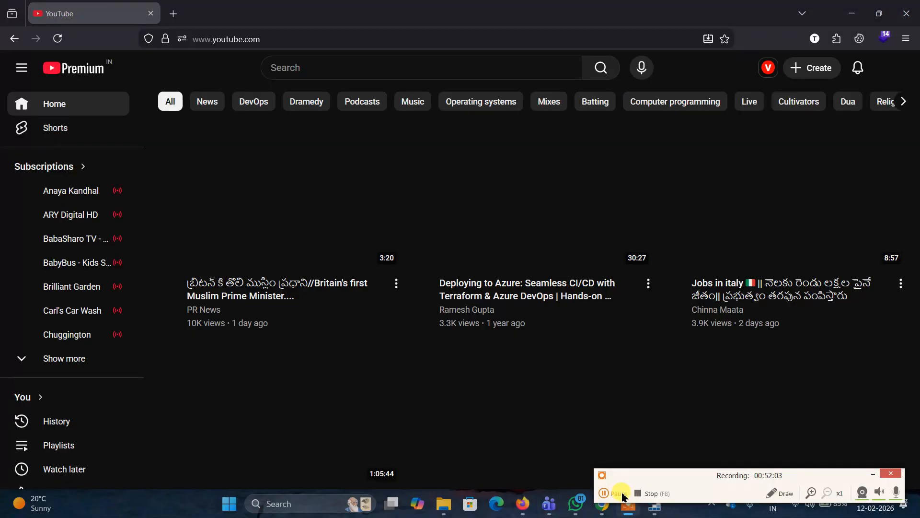